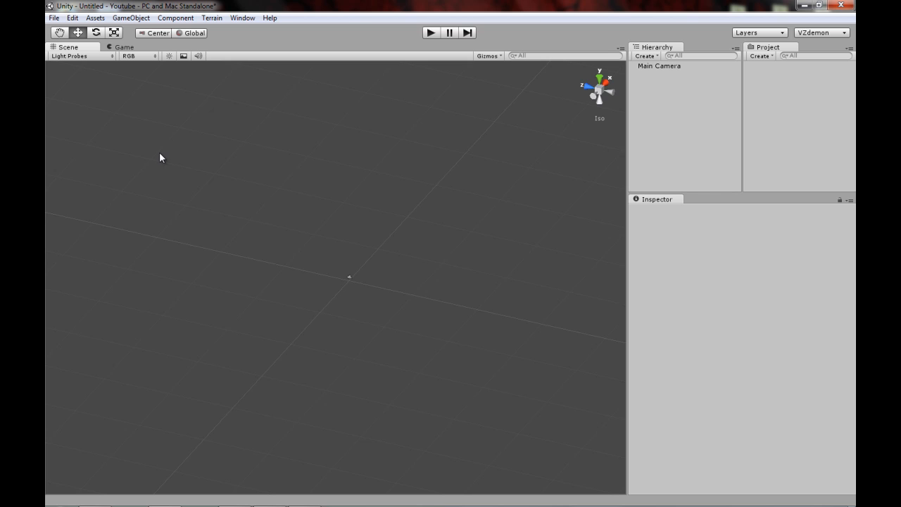
Create a new terrain in the empty scene.
{"action": "left_click_drag", "start_coordinate": [149, 174], "coordinate": [178, 157], "text": "alt"}
{"action": "left_click", "coordinate": [131, 17]}
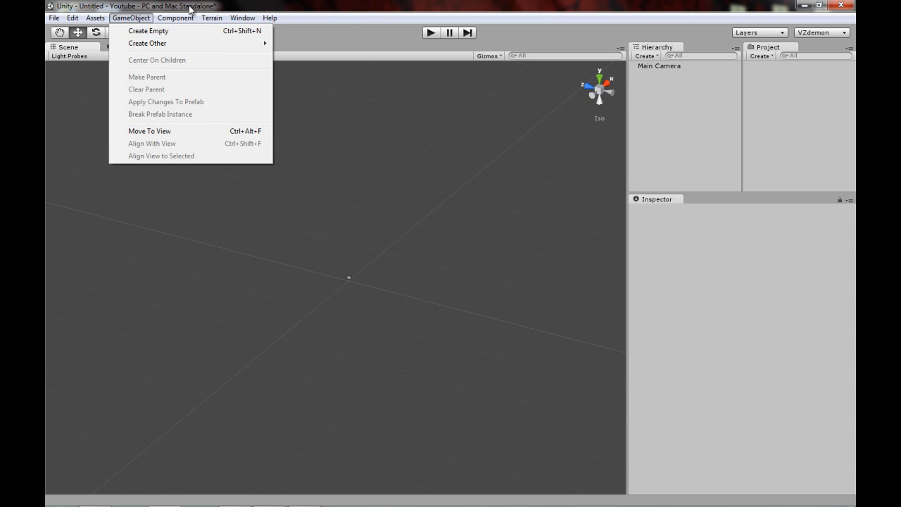
{"action": "mouse_move", "coordinate": [210, 19]}
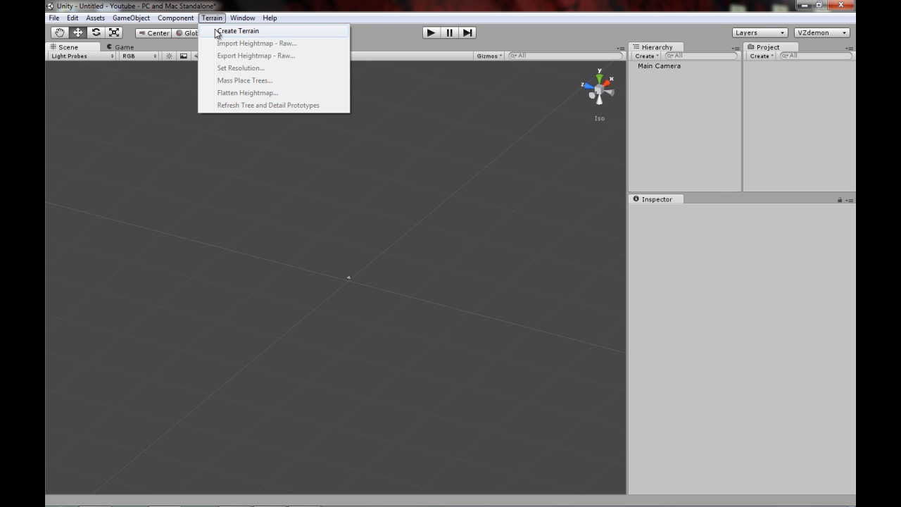
{"action": "left_click", "coordinate": [231, 33]}
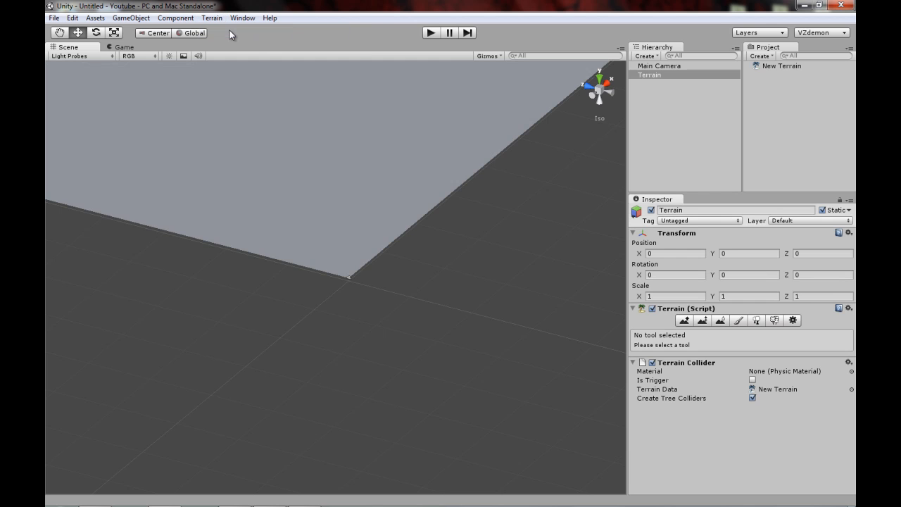
Inspect the new terrain plane from several distances and angles.
{"action": "scroll", "coordinate": [390, 181], "scroll_direction": "up", "scroll_amount": 5}
{"action": "middle_click_drag", "start_coordinate": [372, 158], "coordinate": [388, 308]}
{"action": "scroll", "coordinate": [388, 308], "scroll_direction": "down", "scroll_amount": 5}
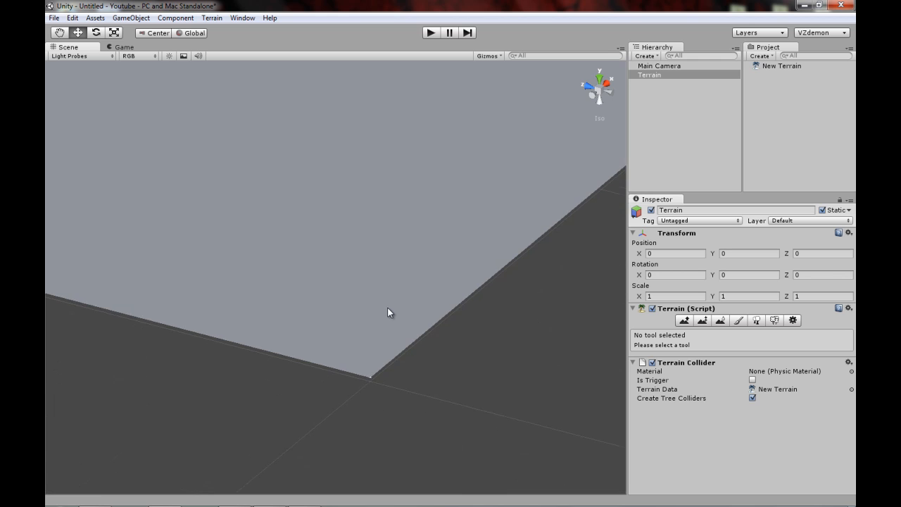
{"action": "scroll", "coordinate": [415, 331], "scroll_direction": "up", "scroll_amount": 5}
{"action": "scroll", "coordinate": [412, 326], "scroll_direction": "down", "scroll_amount": 4}
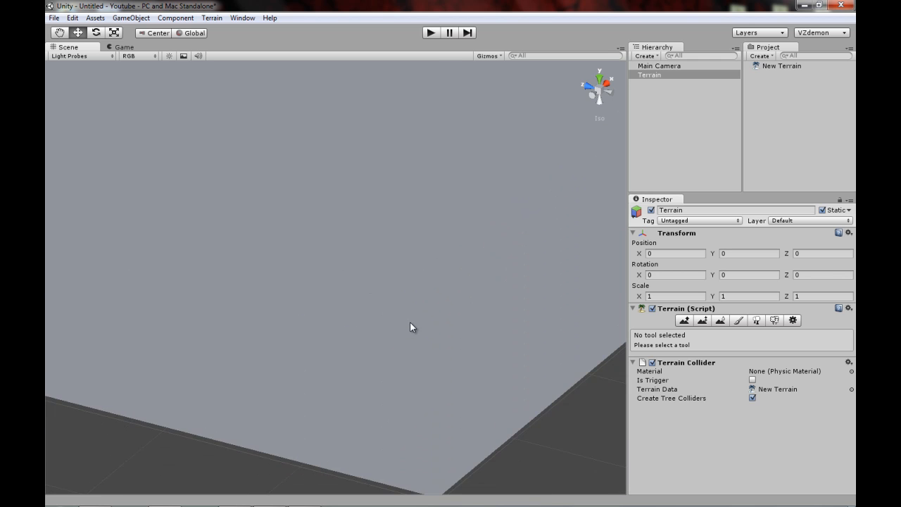
{"action": "scroll", "coordinate": [399, 301], "scroll_direction": "down", "scroll_amount": 3}
{"action": "middle_click_drag", "start_coordinate": [399, 300], "coordinate": [362, 395]}
{"action": "scroll", "coordinate": [375, 354], "scroll_direction": "down", "scroll_amount": 6}
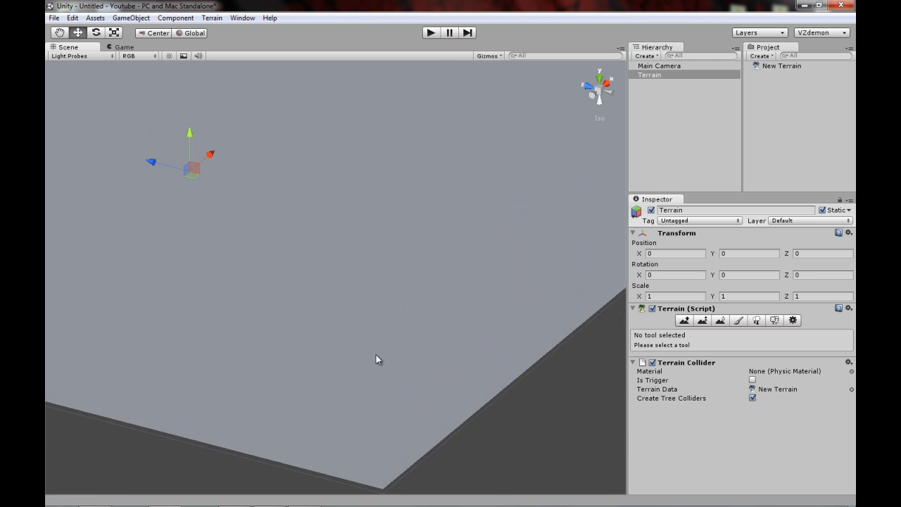
{"action": "left_click_drag", "start_coordinate": [292, 291], "coordinate": [455, 303], "text": "alt"}
{"action": "left_click_drag", "start_coordinate": [318, 359], "coordinate": [228, 363], "text": "alt"}
{"action": "left_click_drag", "start_coordinate": [261, 326], "coordinate": [282, 282], "text": "alt"}
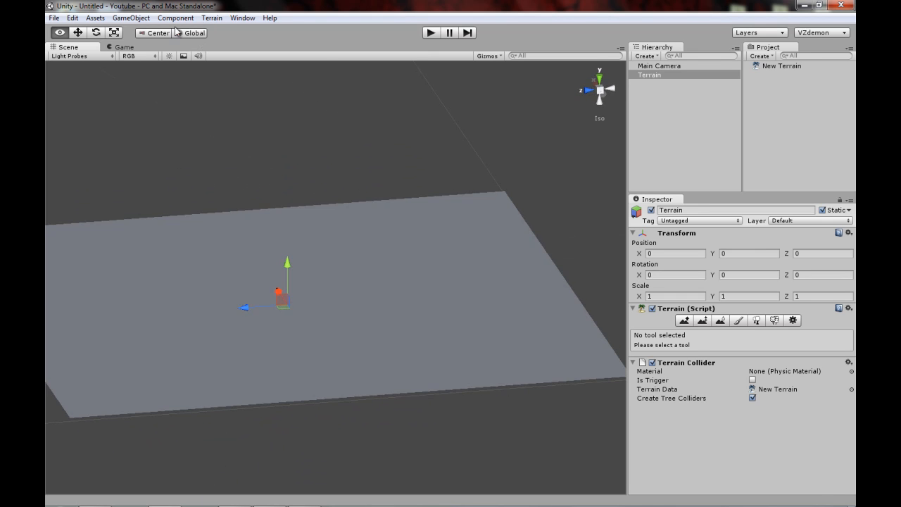
{"action": "left_click_drag", "start_coordinate": [324, 60], "coordinate": [386, 203], "text": "alt"}
{"action": "left_click", "coordinate": [656, 78]}
{"action": "left_click_drag", "start_coordinate": [302, 214], "coordinate": [446, 159], "text": "alt"}
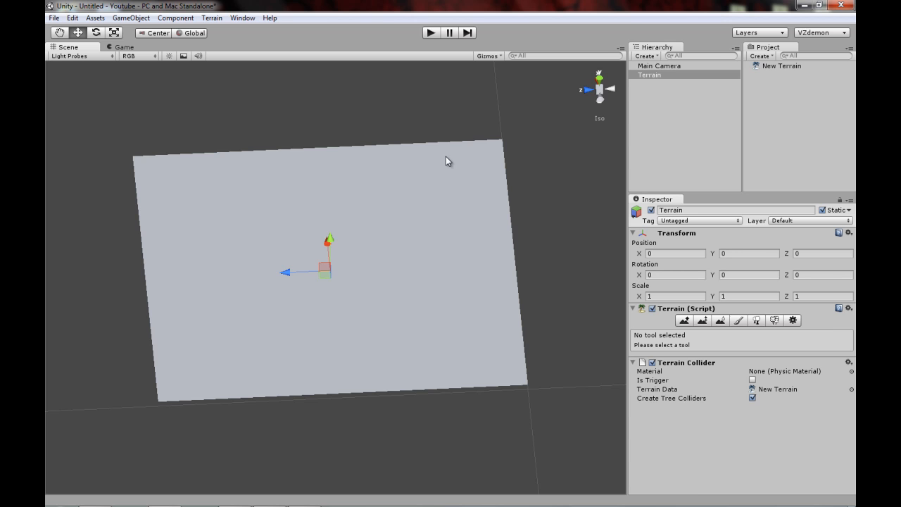
Look over the Main Camera and Terrain objects in the scene with the Rotate tool active, leaving Terrain selected.
{"action": "left_click", "coordinate": [671, 65]}
{"action": "left_click_drag", "start_coordinate": [588, 151], "coordinate": [274, 168], "text": "alt"}
{"action": "left_click_drag", "start_coordinate": [362, 369], "coordinate": [479, 273]}
{"action": "left_click_drag", "start_coordinate": [374, 226], "coordinate": [530, 180], "text": "alt"}
{"action": "left_click_drag", "start_coordinate": [449, 247], "coordinate": [444, 179]}
{"action": "key", "text": "e"}
{"action": "left_click", "coordinate": [498, 161]}
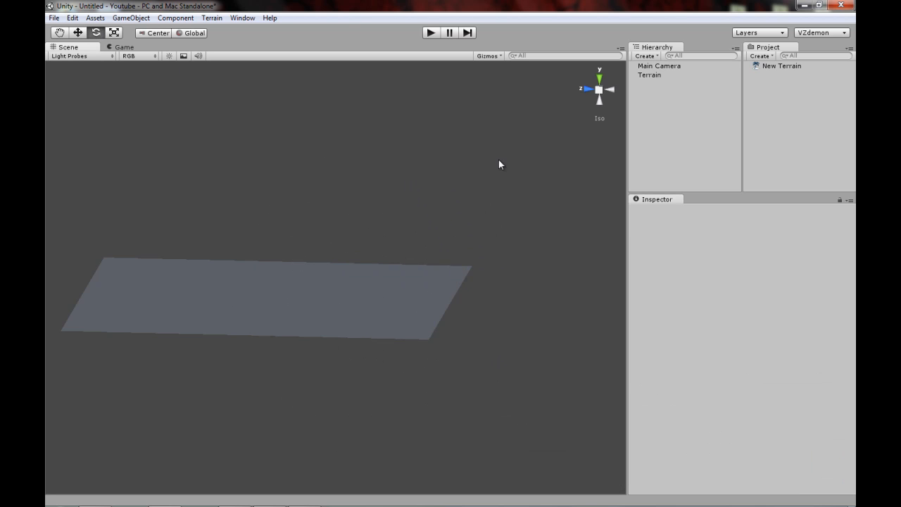
{"action": "left_click", "coordinate": [662, 66]}
{"action": "left_click", "coordinate": [649, 75]}
{"action": "left_click_drag", "start_coordinate": [348, 109], "coordinate": [283, 175], "text": "alt"}
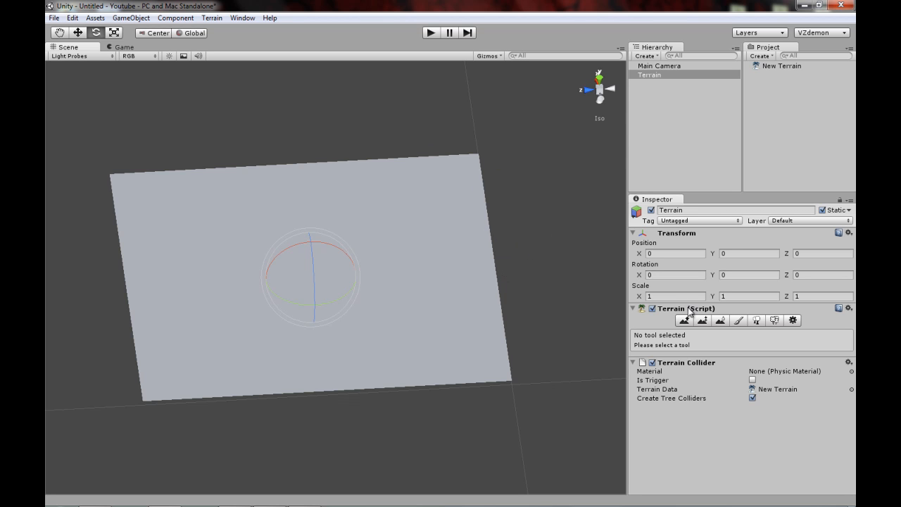
{"action": "left_click_drag", "start_coordinate": [522, 262], "coordinate": [418, 261], "text": "alt"}
{"action": "scroll", "coordinate": [420, 259], "scroll_direction": "up", "scroll_amount": 3}
{"action": "left_click_drag", "start_coordinate": [364, 227], "coordinate": [458, 186], "text": "alt"}
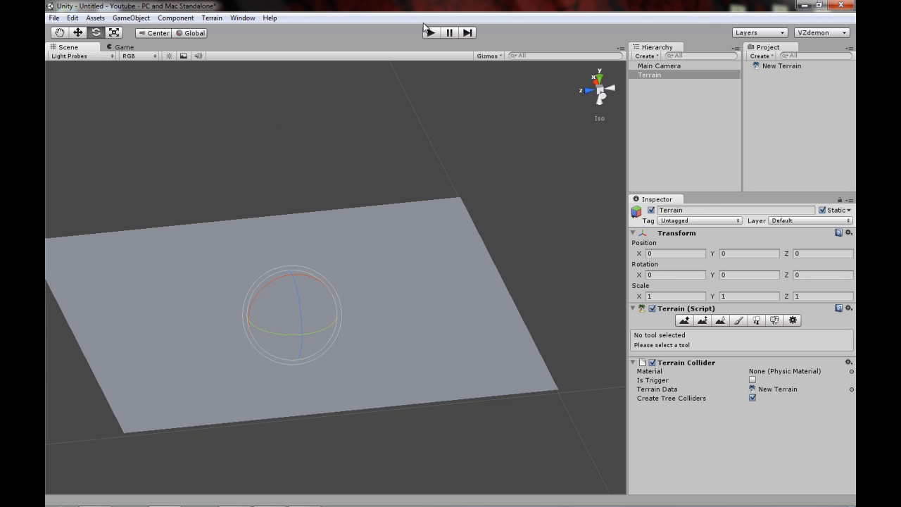
Import the Terrain Assets package into the project.
{"action": "left_click", "coordinate": [95, 19]}
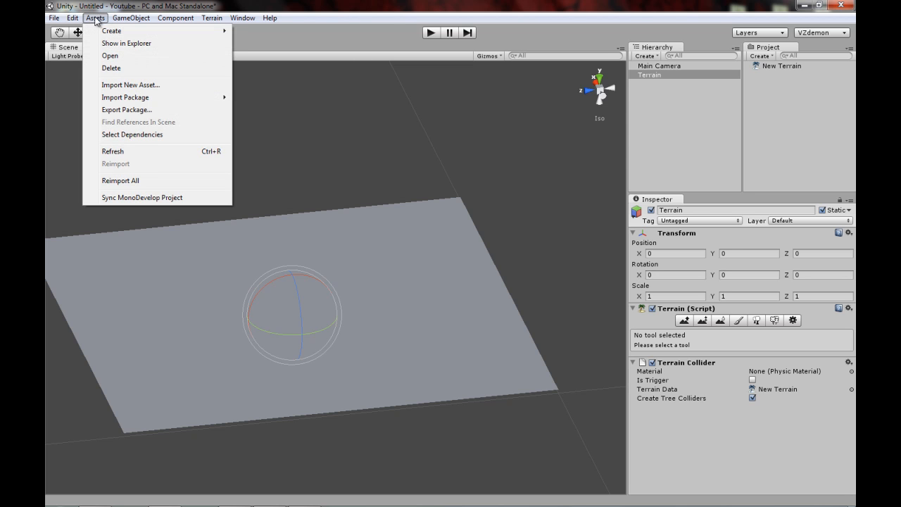
{"action": "mouse_move", "coordinate": [153, 97]}
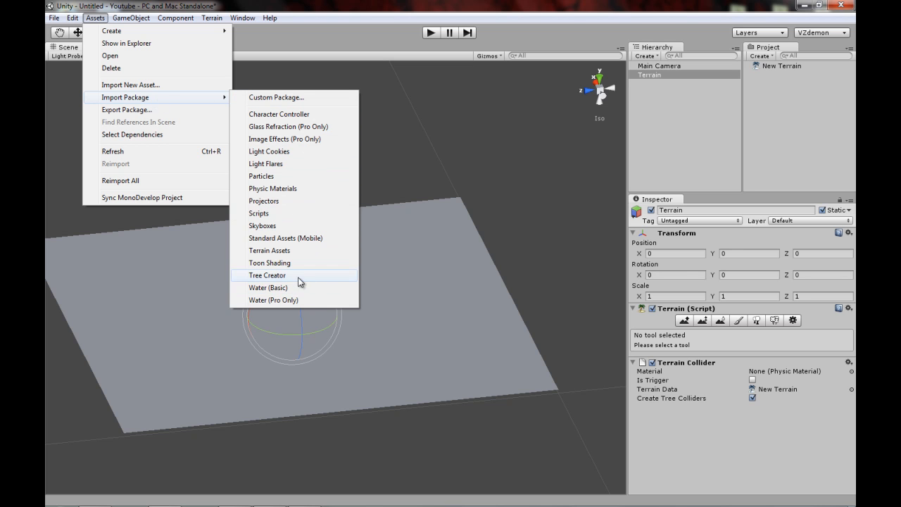
{"action": "left_click", "coordinate": [274, 252]}
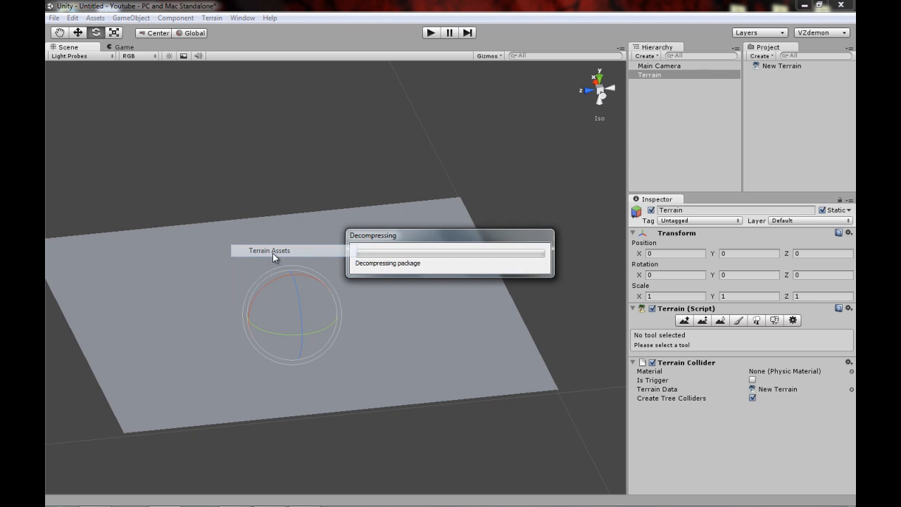
{"action": "left_click", "coordinate": [287, 201]}
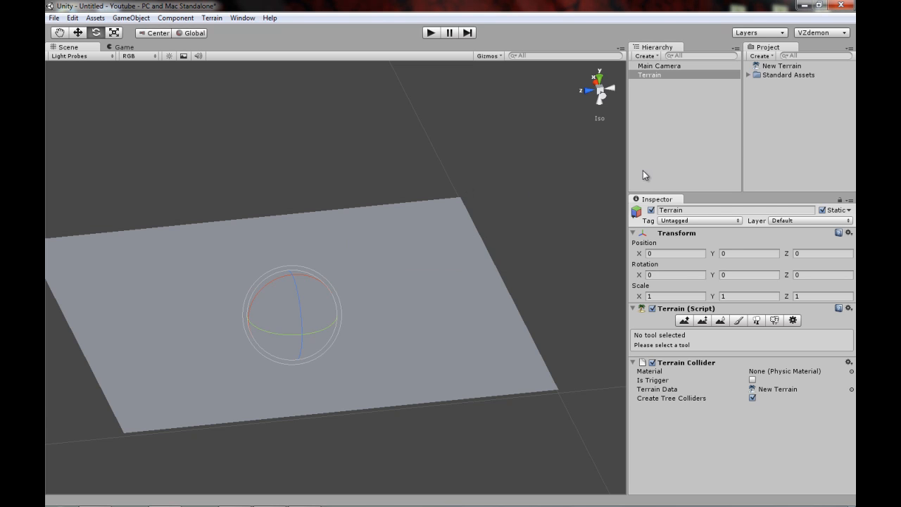
{"action": "left_click", "coordinate": [776, 76]}
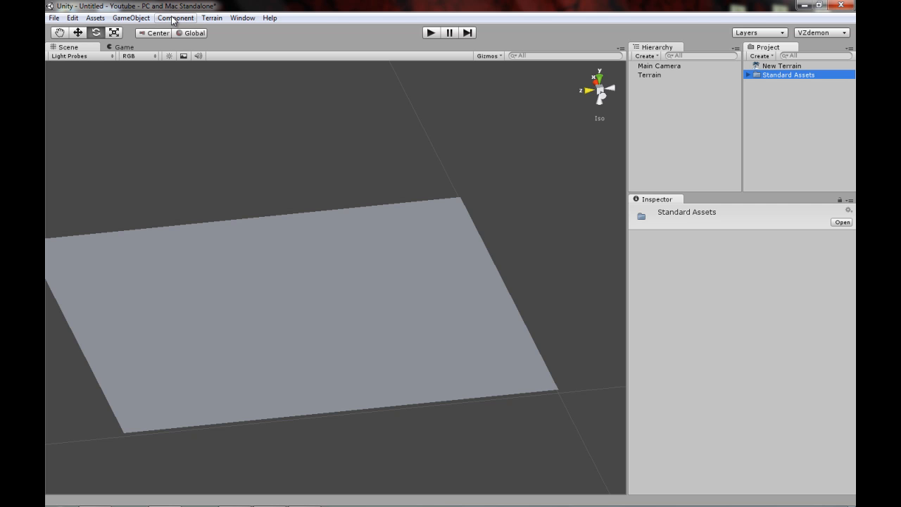
{"action": "left_click", "coordinate": [95, 18]}
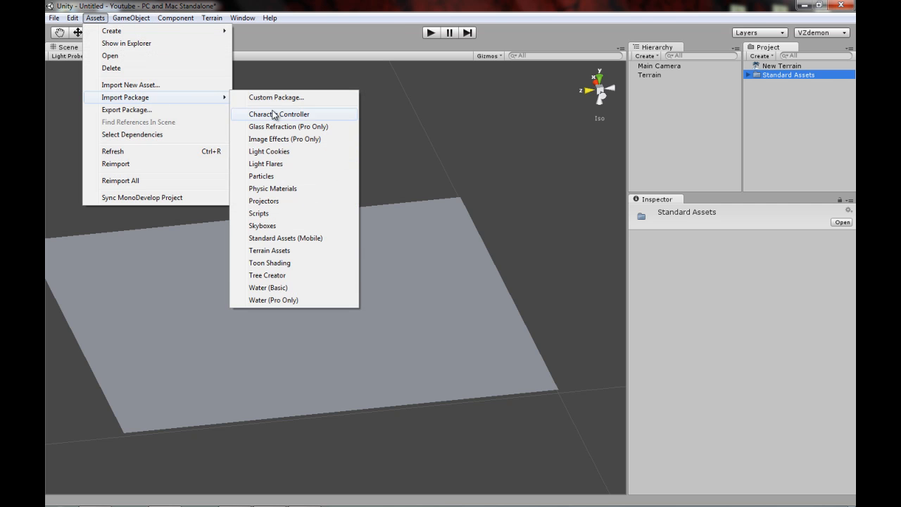
{"action": "left_click", "coordinate": [756, 137]}
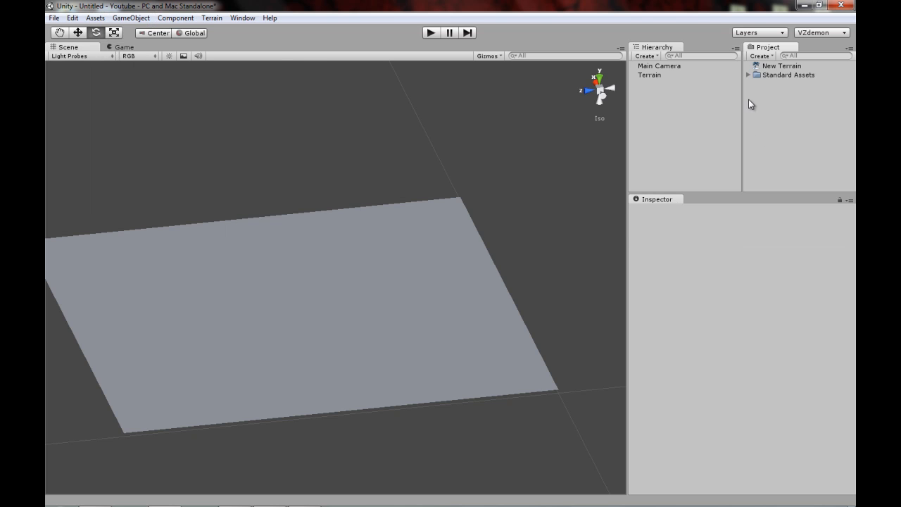
Expand Standard Assets and Terrain Assets, and look through the Terrain Grass, Terrain Textures and Trees Ambient-Occlusion folders.
{"action": "left_click", "coordinate": [748, 75]}
{"action": "left_click", "coordinate": [809, 85]}
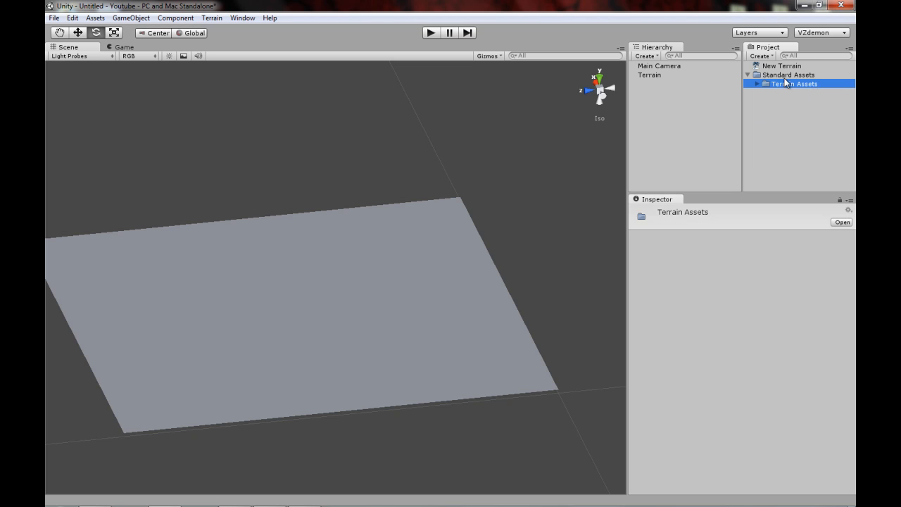
{"action": "left_click", "coordinate": [757, 84]}
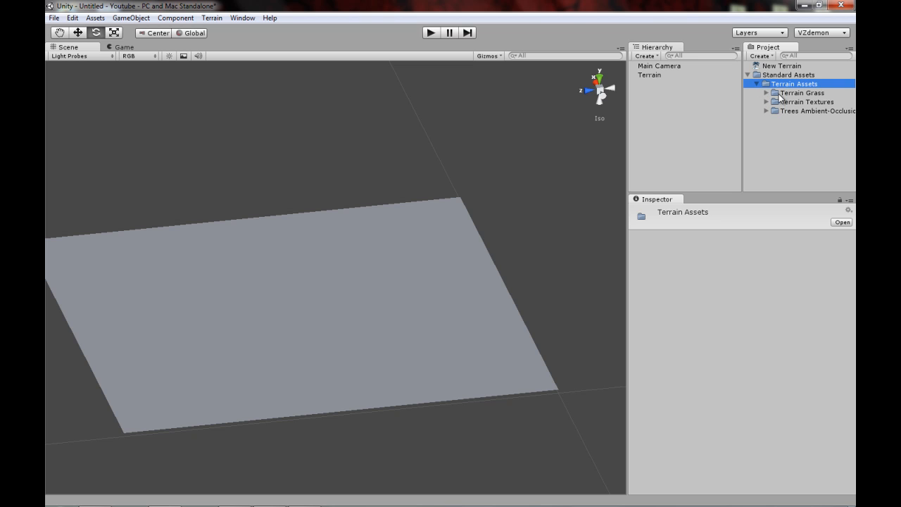
{"action": "left_click", "coordinate": [757, 84]}
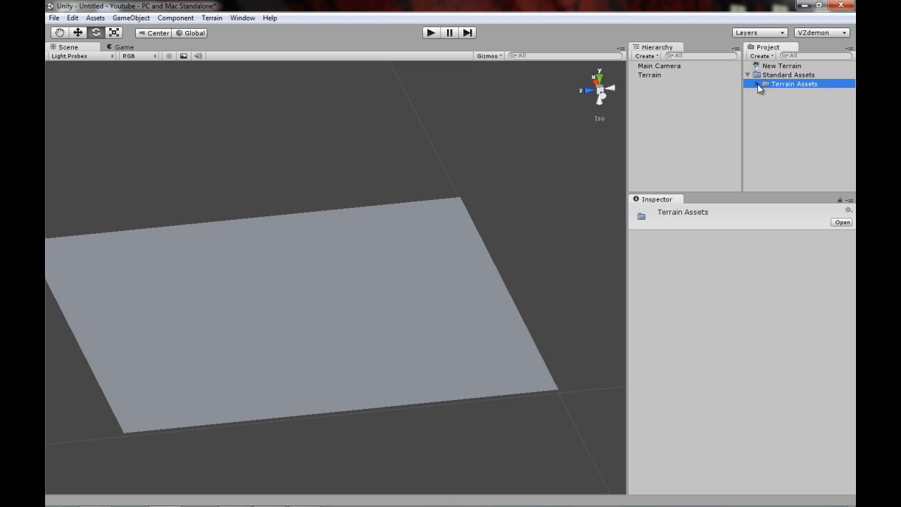
{"action": "left_click", "coordinate": [751, 75]}
{"action": "left_click", "coordinate": [750, 74]}
{"action": "left_click", "coordinate": [757, 84]}
{"action": "left_click", "coordinate": [802, 93]}
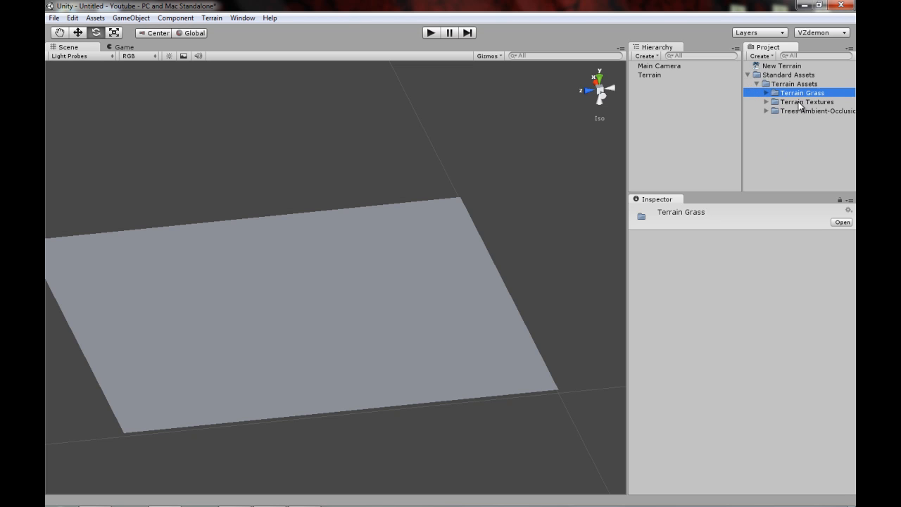
{"action": "left_click", "coordinate": [799, 103]}
{"action": "left_click", "coordinate": [801, 111]}
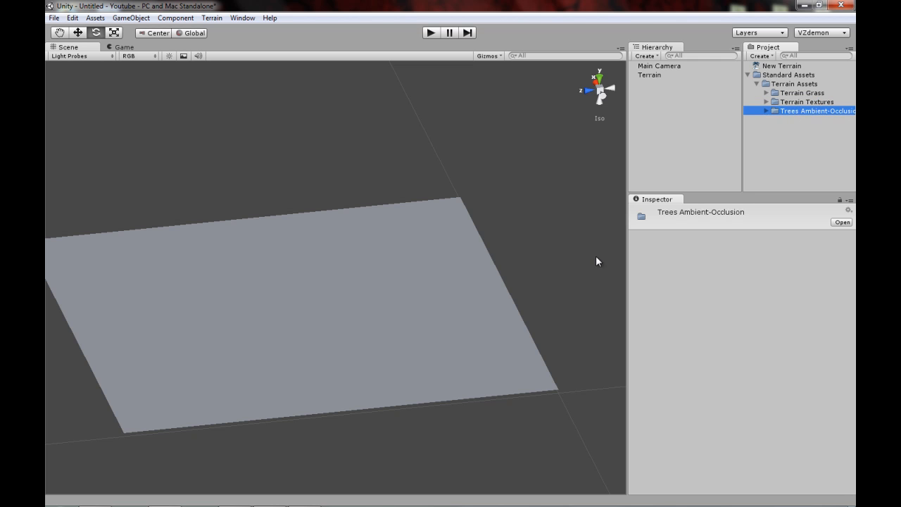
{"action": "left_click", "coordinate": [786, 94]}
{"action": "left_click", "coordinate": [786, 100]}
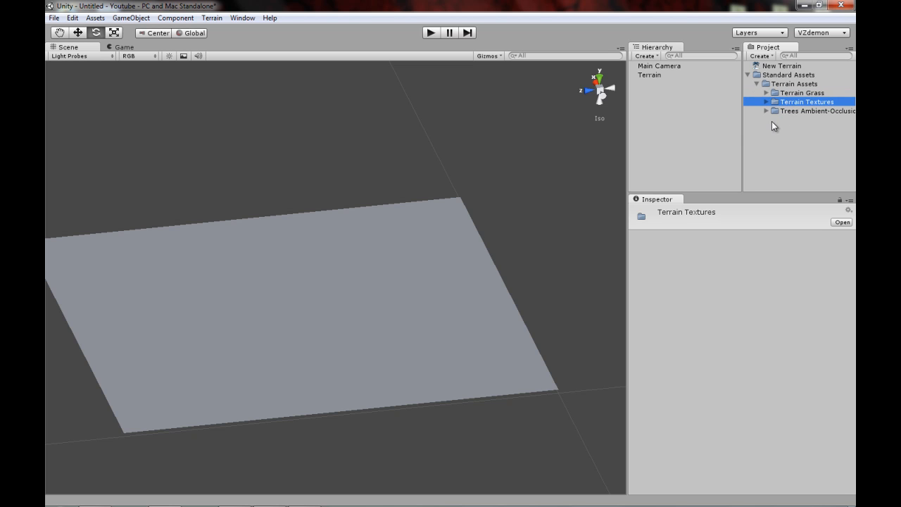
Select the terrain and activate its Raise / Lower Terrain tool.
{"action": "left_click_drag", "start_coordinate": [457, 277], "coordinate": [390, 243], "text": "alt"}
{"action": "left_click", "coordinate": [652, 76]}
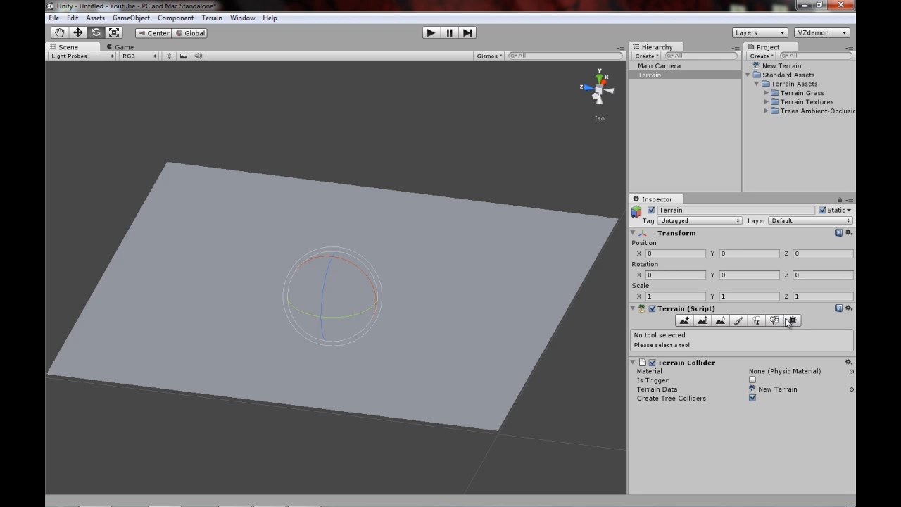
{"action": "left_click", "coordinate": [685, 321]}
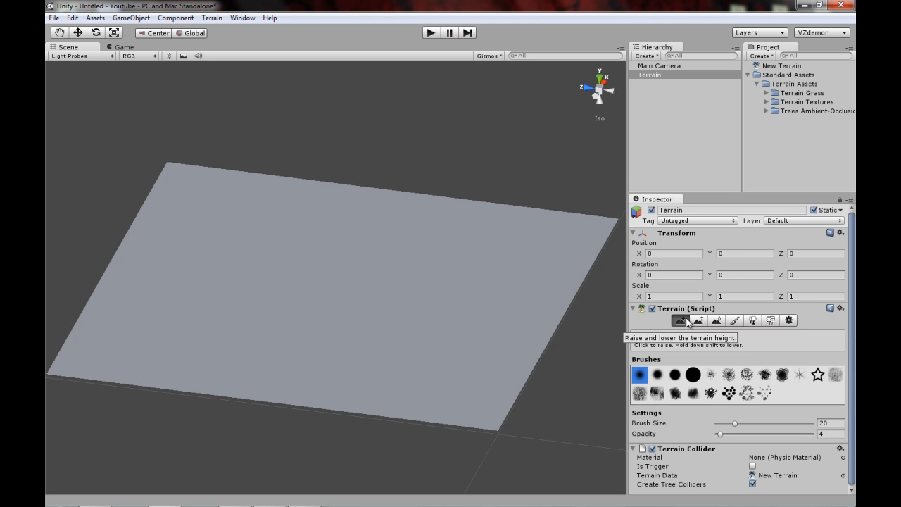
{"action": "right_click_drag", "start_coordinate": [437, 273], "coordinate": [460, 306]}
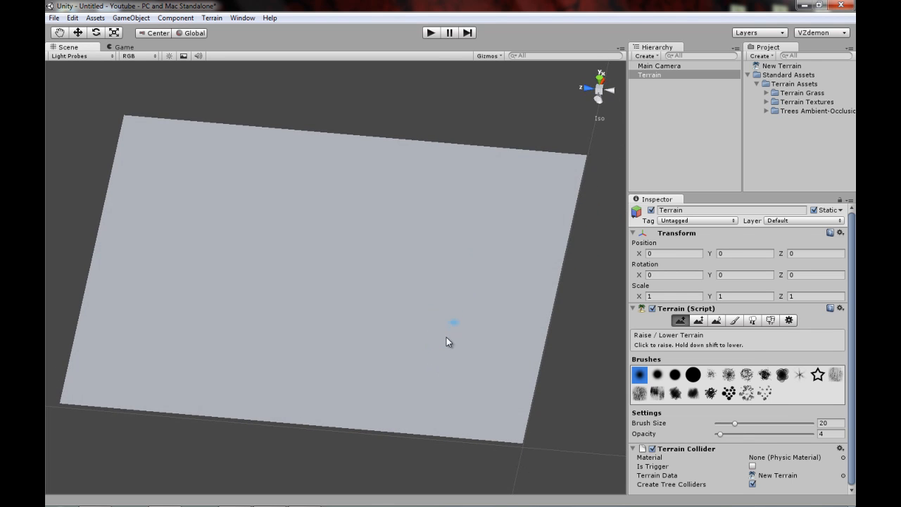
{"action": "right_click_drag", "start_coordinate": [470, 237], "coordinate": [369, 266]}
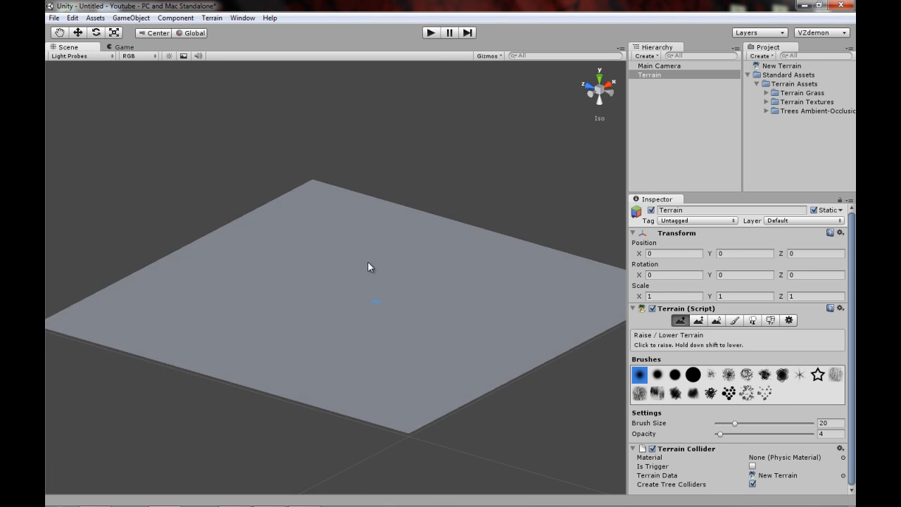
Choose the speckled sixth brush with a brush size of 69, and look at the terrain from directly above.
{"action": "left_click", "coordinate": [657, 373]}
{"action": "left_click", "coordinate": [693, 375]}
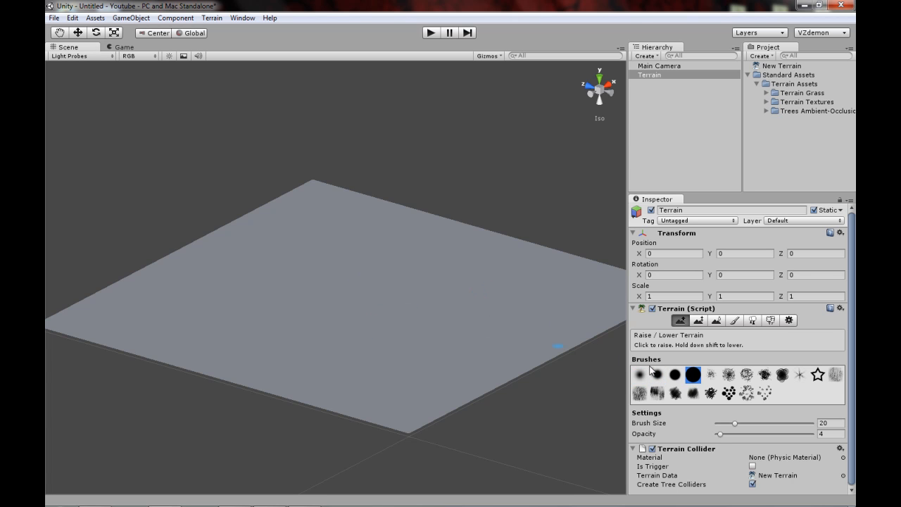
{"action": "left_click", "coordinate": [729, 374]}
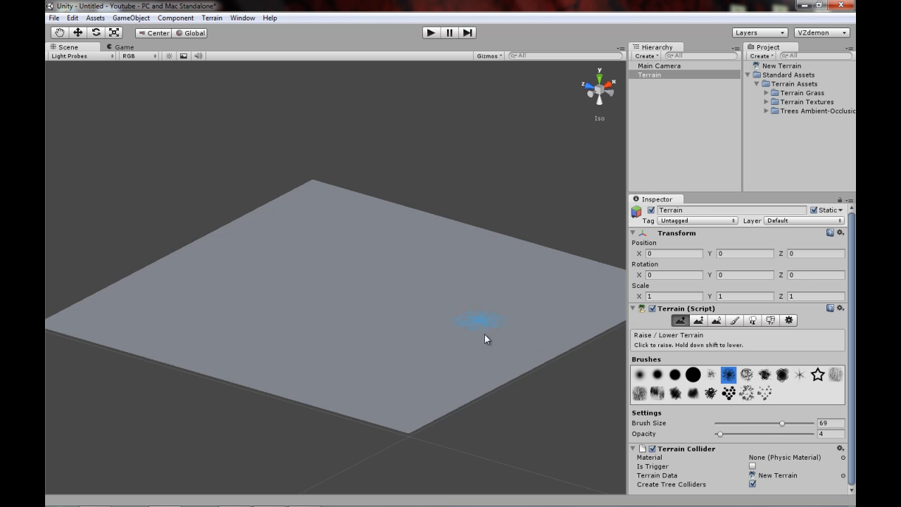
{"action": "right_click_drag", "start_coordinate": [366, 322], "coordinate": [435, 394]}
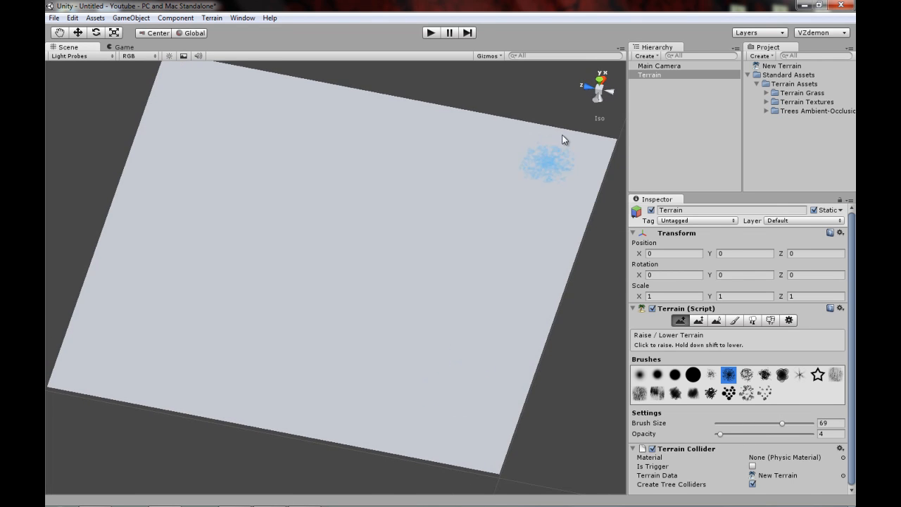
{"action": "left_click", "coordinate": [600, 80]}
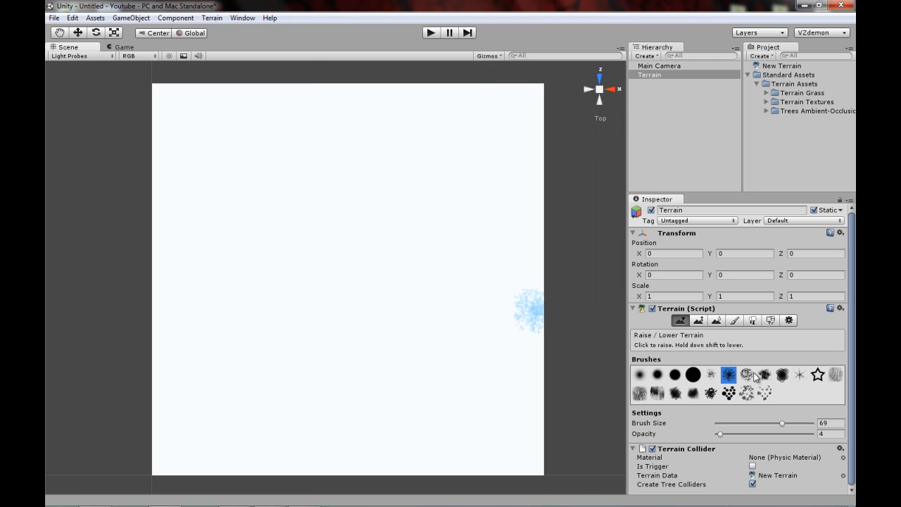
Switch to the dense, rough-edged ninth brush and set its opacity to 6, keeping the terrain in top view.
{"action": "left_click", "coordinate": [783, 376]}
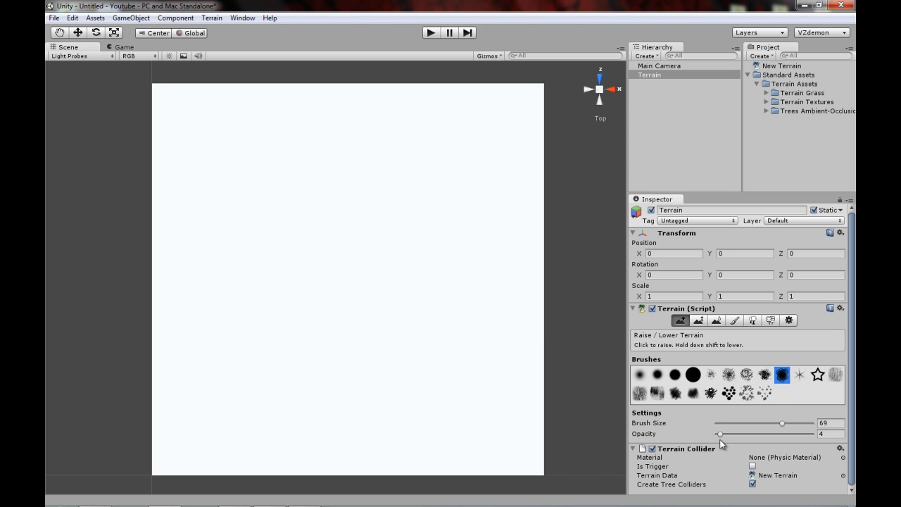
{"action": "left_click_drag", "start_coordinate": [719, 433], "coordinate": [738, 434]}
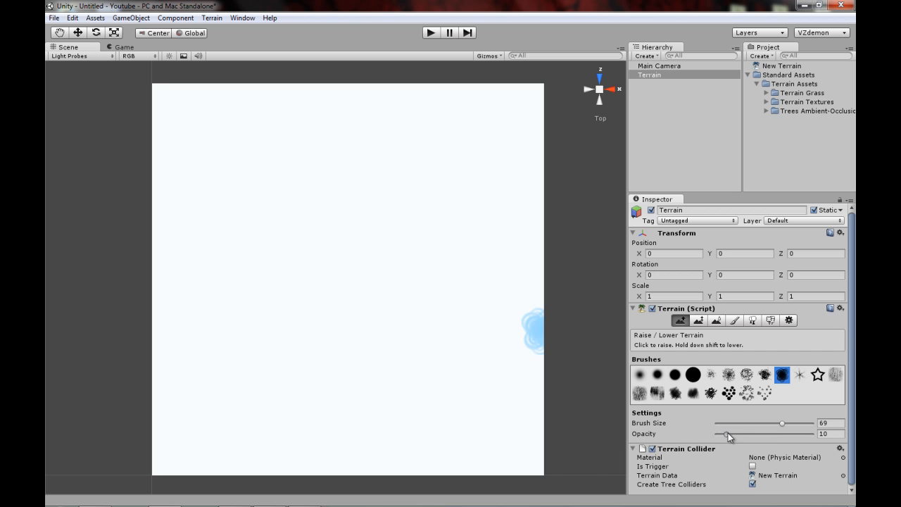
{"action": "left_click_drag", "start_coordinate": [734, 434], "coordinate": [726, 434]}
{"action": "mouse_move", "coordinate": [326, 302]}
{"action": "right_mouse_down"}
{"action": "mouse_move", "coordinate": [364, 277]}
{"action": "mouse_move", "coordinate": [329, 296]}
{"action": "right_mouse_up"}
{"action": "left_click", "coordinate": [600, 101]}
{"action": "left_click", "coordinate": [599, 78]}
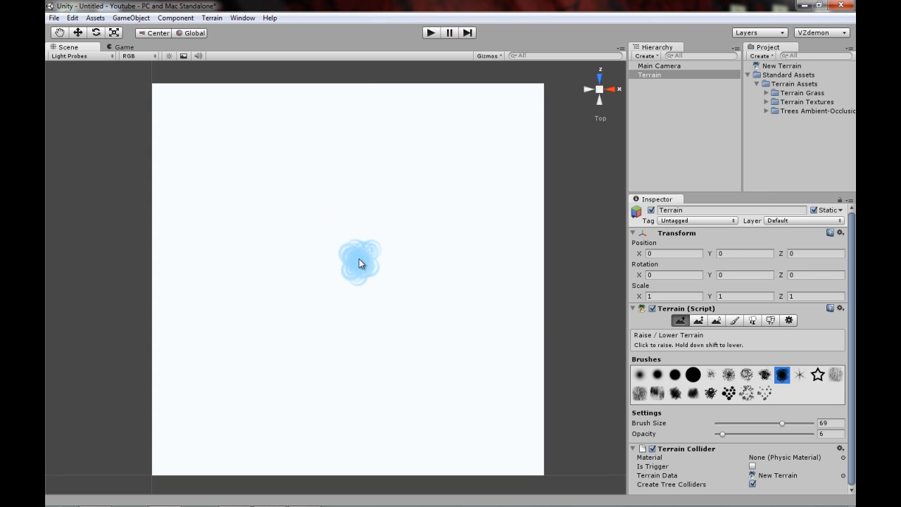
Switch to the soft round first brush and raise a few faint bumps in the middle of the terrain.
{"action": "left_click", "coordinate": [638, 375]}
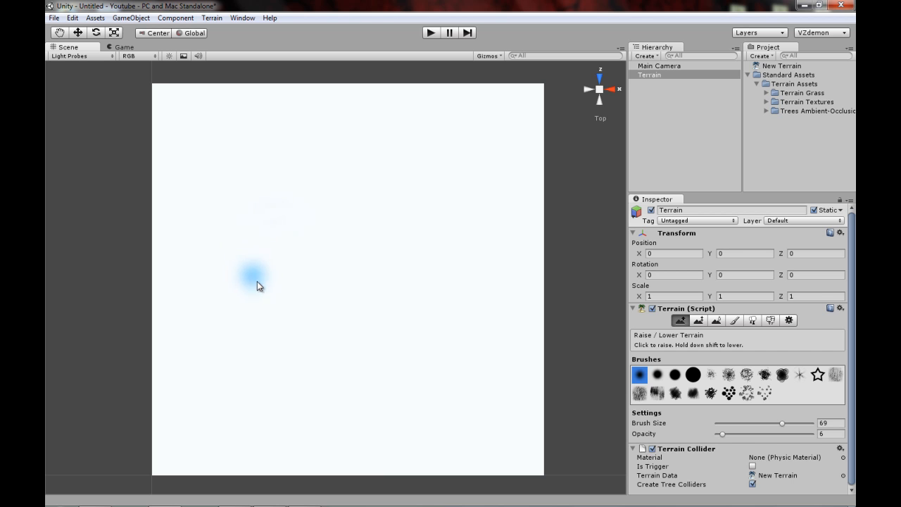
{"action": "mouse_move", "coordinate": [537, 145]}
{"action": "left_mouse_down", "text": "alt"}
{"action": "mouse_move", "coordinate": [471, 167]}
{"action": "mouse_move", "coordinate": [428, 213]}
{"action": "mouse_move", "coordinate": [446, 239]}
{"action": "mouse_move", "coordinate": [409, 251]}
{"action": "mouse_move", "coordinate": [325, 243]}
{"action": "mouse_move", "coordinate": [477, 218]}
{"action": "mouse_move", "coordinate": [396, 219]}
{"action": "left_mouse_up", "text": "alt"}
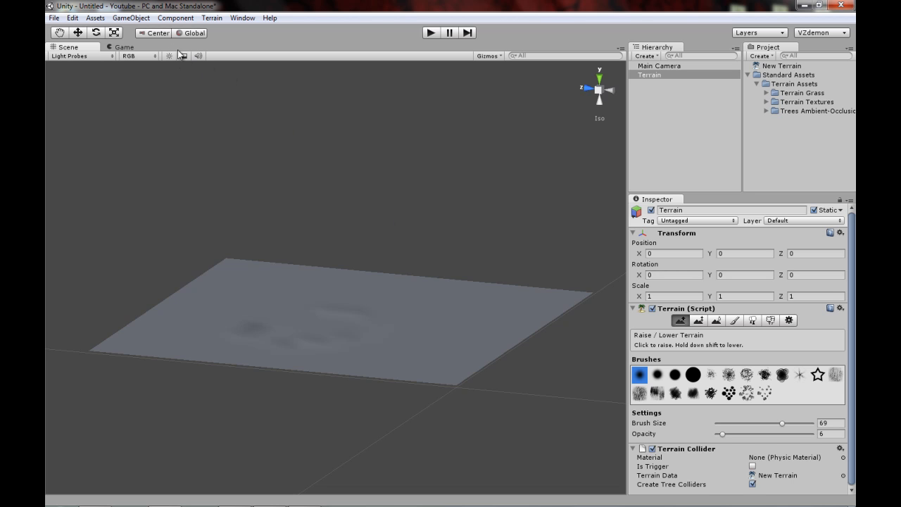
{"action": "left_click_drag", "start_coordinate": [223, 123], "coordinate": [153, 147], "text": "alt"}
{"action": "left_click_drag", "start_coordinate": [338, 164], "coordinate": [413, 225], "text": "alt"}
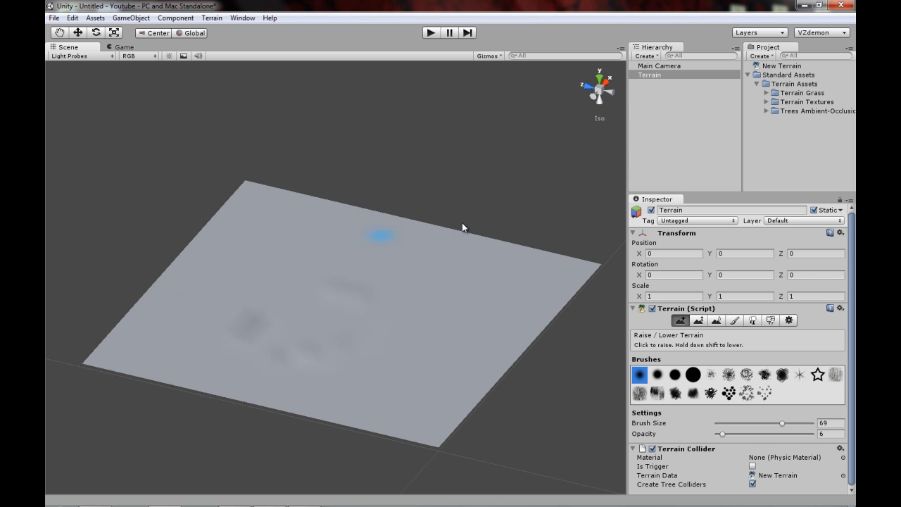
Add a directional light to the scene.
{"action": "left_click", "coordinate": [132, 19]}
{"action": "mouse_move", "coordinate": [241, 43]}
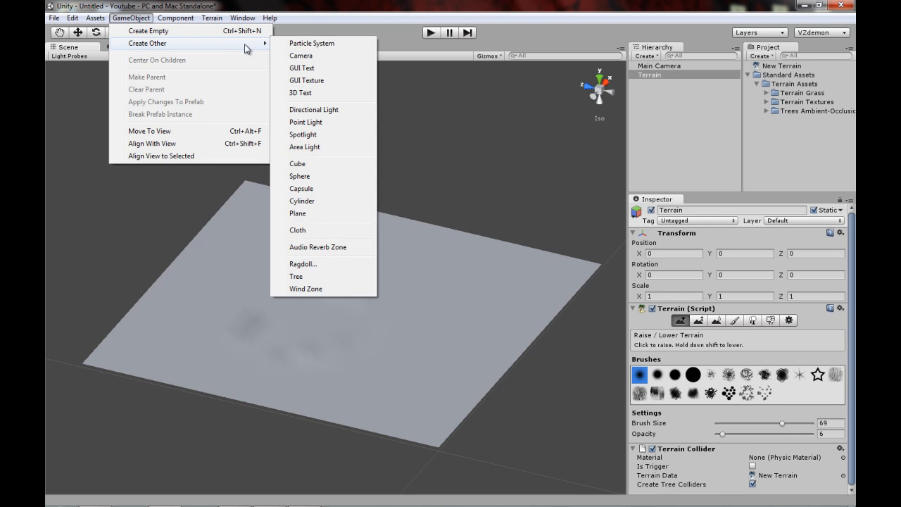
{"action": "left_click", "coordinate": [317, 111]}
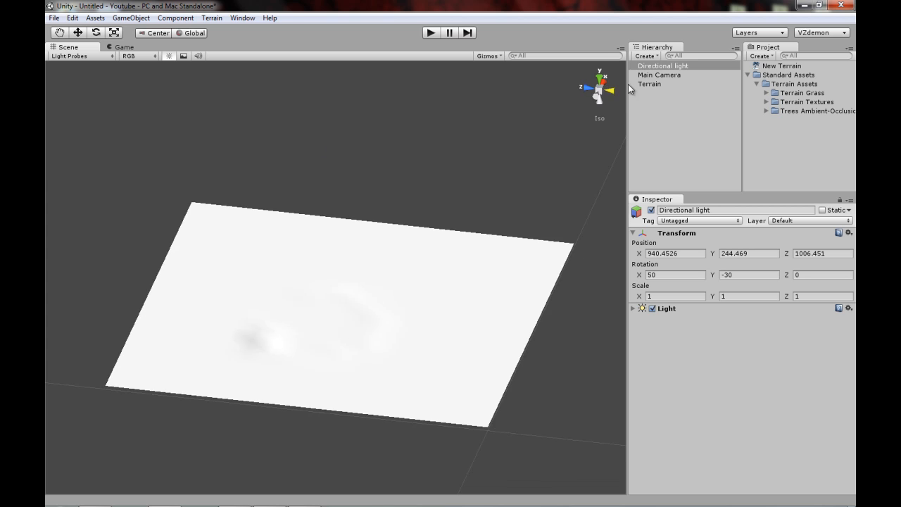
Move the directional light above the terrain's far corner, to about X 1832, Y 425, Z 1828.
{"action": "double_click", "coordinate": [662, 67]}
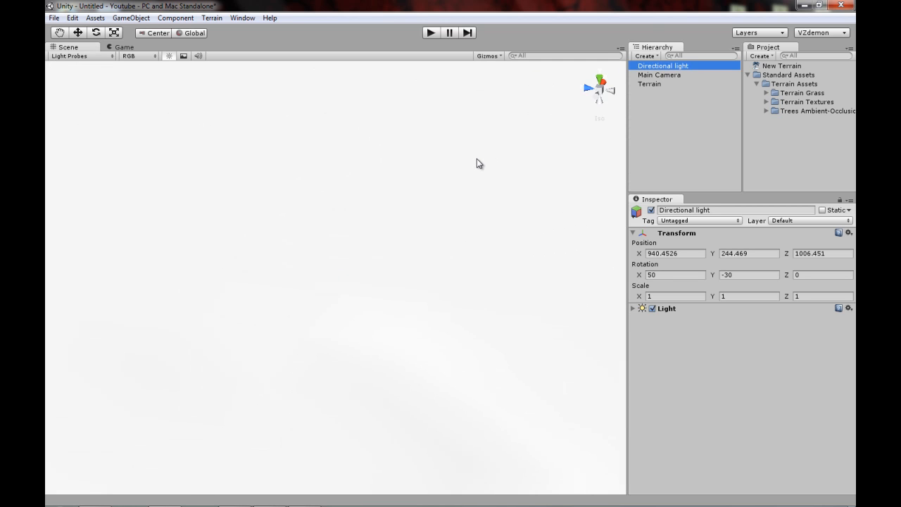
{"action": "scroll", "coordinate": [477, 158], "scroll_direction": "down", "scroll_amount": 5}
{"action": "left_click_drag", "start_coordinate": [423, 190], "coordinate": [195, 139], "text": "alt"}
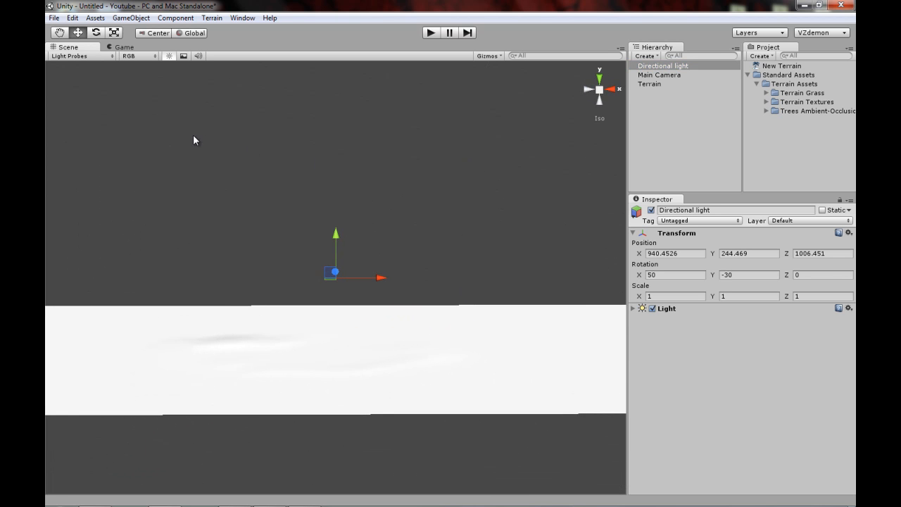
{"action": "left_click_drag", "start_coordinate": [368, 279], "coordinate": [522, 261]}
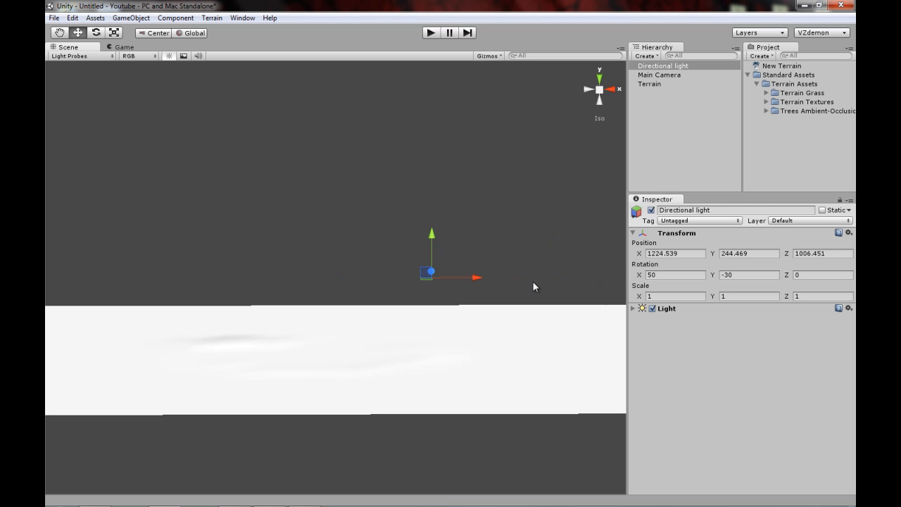
{"action": "left_click_drag", "start_coordinate": [472, 279], "coordinate": [554, 121]}
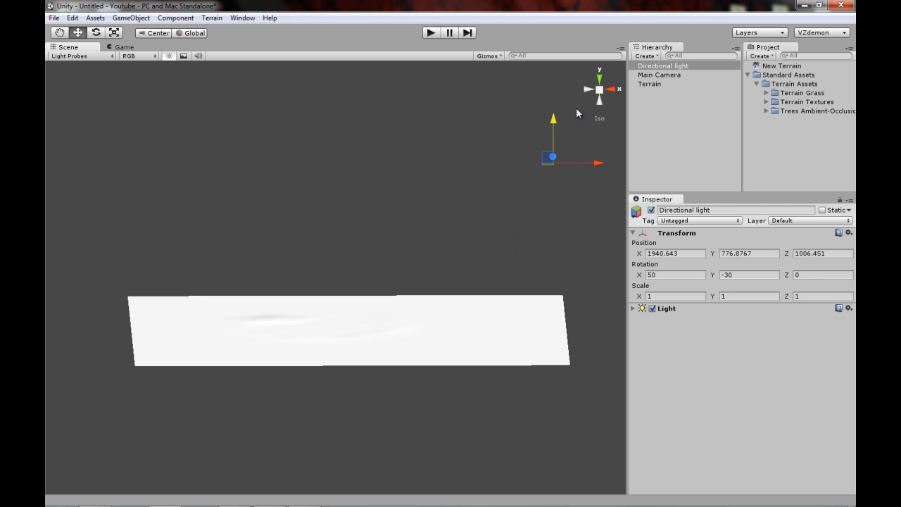
{"action": "left_click", "coordinate": [587, 89]}
{"action": "left_click_drag", "start_coordinate": [300, 164], "coordinate": [169, 152]}
{"action": "left_click_drag", "start_coordinate": [210, 128], "coordinate": [258, 113]}
Rotate the directional light to about X 34, Y -153, Z -7 and expand its Light settings.
{"action": "left_click", "coordinate": [96, 32]}
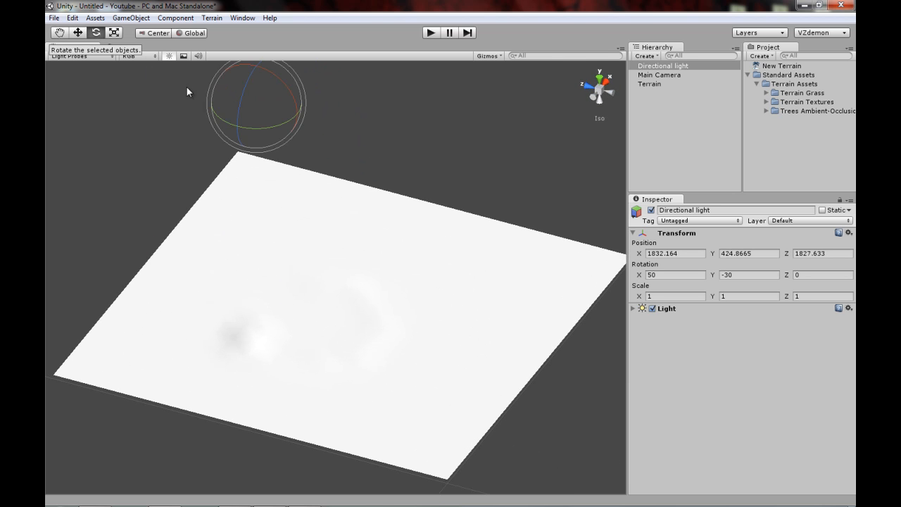
{"action": "left_click", "coordinate": [634, 309]}
{"action": "left_click_drag", "start_coordinate": [289, 177], "coordinate": [359, 147], "text": "alt"}
{"action": "left_click_drag", "start_coordinate": [128, 185], "coordinate": [142, 208]}
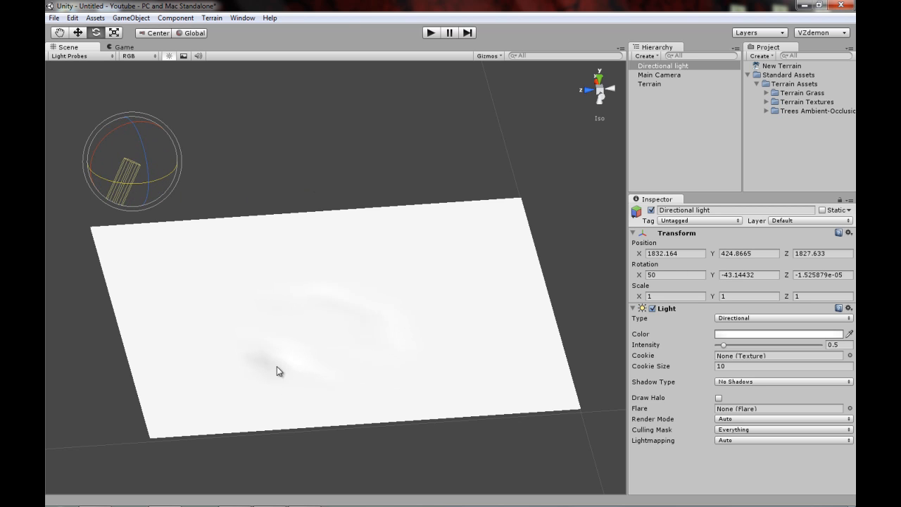
{"action": "left_click_drag", "start_coordinate": [99, 178], "coordinate": [336, 117]}
{"action": "mouse_move", "coordinate": [136, 130]}
{"action": "left_mouse_down"}
{"action": "mouse_move", "coordinate": [140, 122]}
{"action": "mouse_move", "coordinate": [76, 114]}
{"action": "mouse_move", "coordinate": [139, 126]}
{"action": "mouse_move", "coordinate": [100, 119]}
{"action": "mouse_move", "coordinate": [121, 126]}
{"action": "left_mouse_up"}
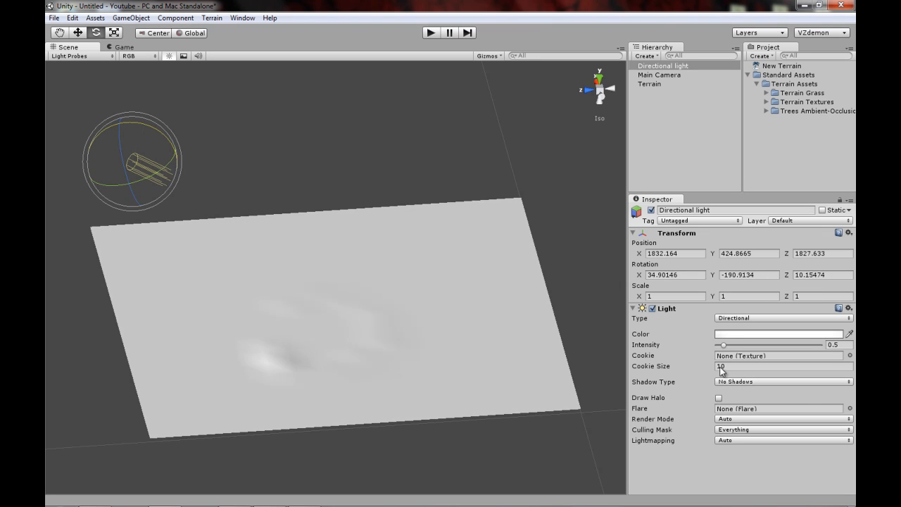
{"action": "left_click_drag", "start_coordinate": [159, 173], "coordinate": [86, 178]}
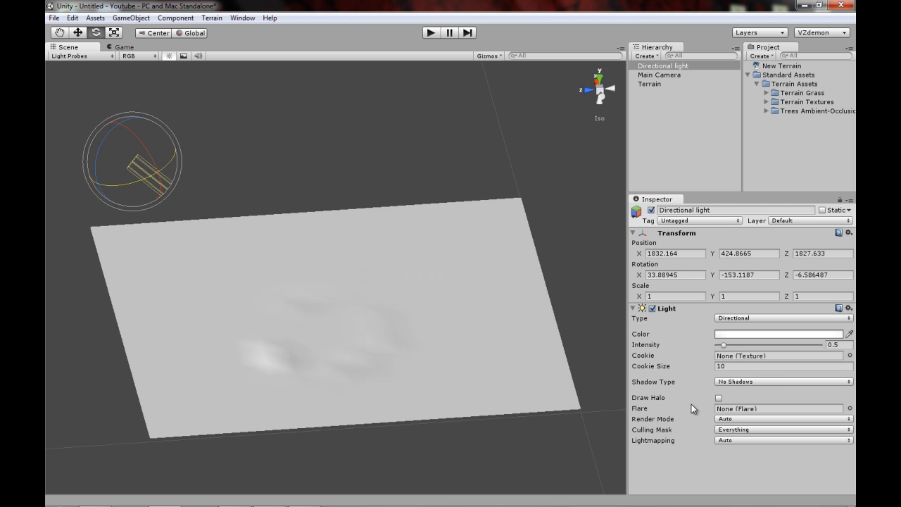
{"action": "left_click_drag", "start_coordinate": [388, 231], "coordinate": [91, 331], "text": "alt"}
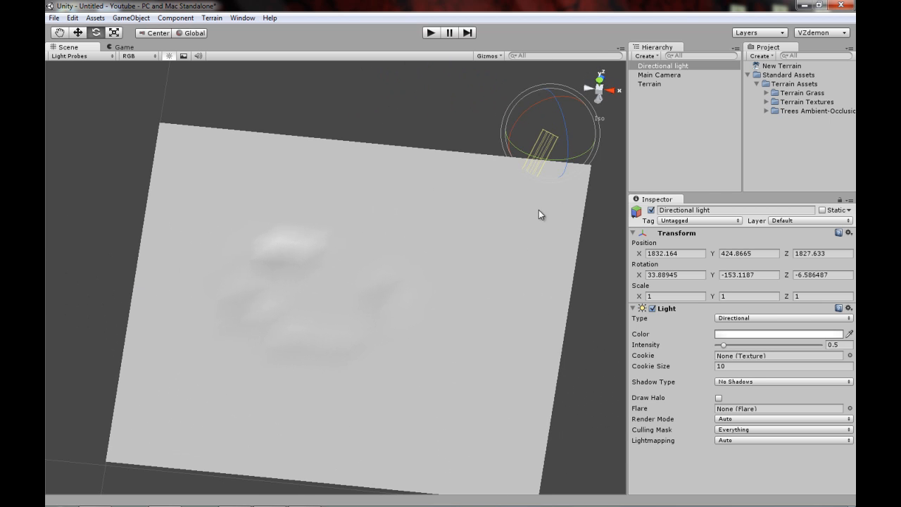
Select the terrain and use the Raise / Lower Terrain tool to paint low ridges around its middle at opacity 6.
{"action": "left_click", "coordinate": [649, 84]}
{"action": "left_click_drag", "start_coordinate": [469, 289], "coordinate": [683, 354], "text": "alt"}
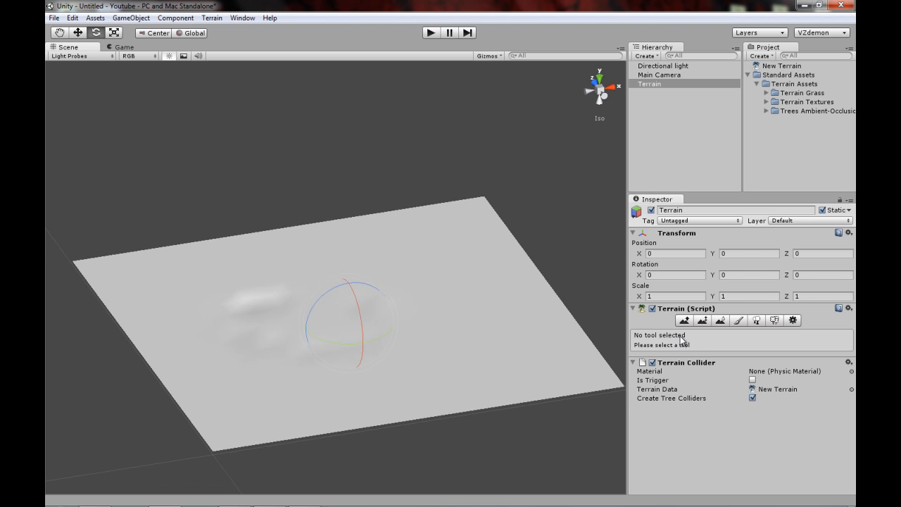
{"action": "left_click", "coordinate": [690, 320]}
{"action": "left_click_drag", "start_coordinate": [240, 304], "coordinate": [475, 281]}
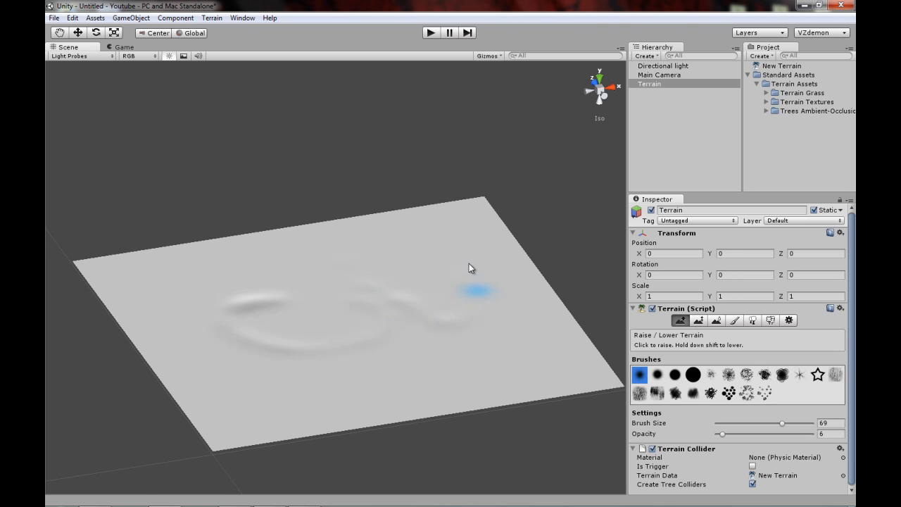
{"action": "left_click_drag", "start_coordinate": [326, 250], "coordinate": [198, 258]}
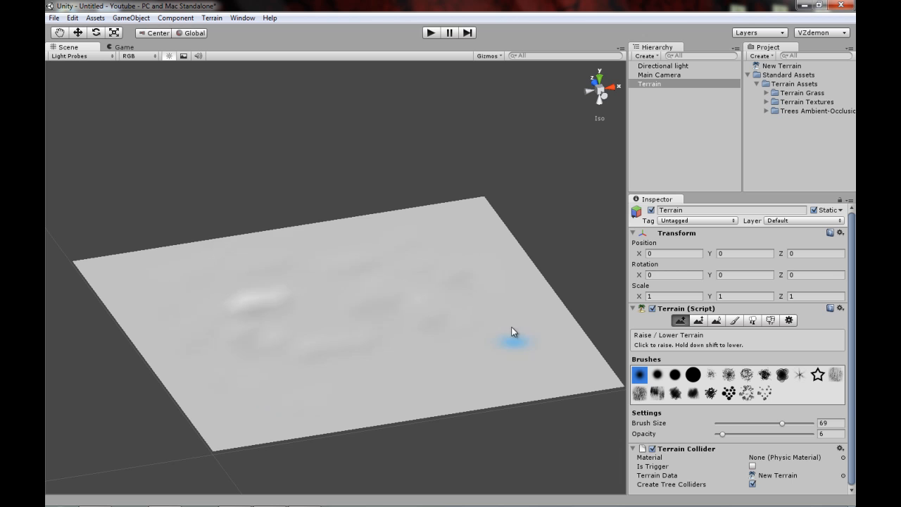
Set the brush opacity to 64 and raise stronger ridges and hills across the terrain.
{"action": "left_click_drag", "start_coordinate": [722, 434], "coordinate": [742, 434]}
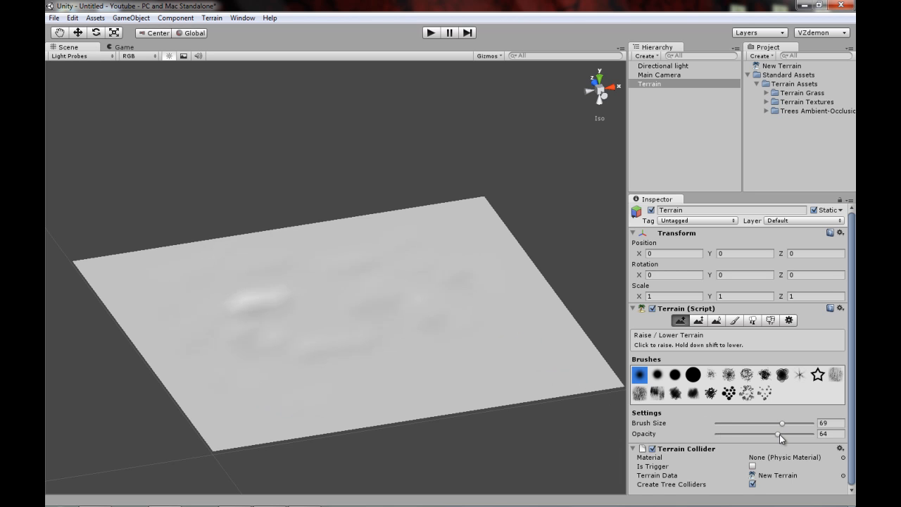
{"action": "mouse_move", "coordinate": [392, 296]}
{"action": "left_mouse_down"}
{"action": "mouse_move", "coordinate": [328, 276]}
{"action": "mouse_move", "coordinate": [239, 319]}
{"action": "mouse_move", "coordinate": [373, 350]}
{"action": "mouse_move", "coordinate": [477, 318]}
{"action": "mouse_move", "coordinate": [455, 261]}
{"action": "mouse_move", "coordinate": [468, 246]}
{"action": "mouse_move", "coordinate": [234, 259]}
{"action": "mouse_move", "coordinate": [216, 362]}
{"action": "mouse_move", "coordinate": [358, 376]}
{"action": "mouse_move", "coordinate": [539, 359]}
{"action": "left_mouse_up"}
{"action": "left_click", "coordinate": [599, 74]}
{"action": "mouse_move", "coordinate": [399, 337]}
{"action": "left_mouse_down"}
{"action": "mouse_move", "coordinate": [457, 184]}
{"action": "mouse_move", "coordinate": [362, 185]}
{"action": "mouse_move", "coordinate": [204, 291]}
{"action": "mouse_move", "coordinate": [416, 235]}
{"action": "mouse_move", "coordinate": [372, 236]}
{"action": "mouse_move", "coordinate": [342, 212]}
{"action": "left_mouse_up"}
{"action": "left_click", "coordinate": [590, 93]}
{"action": "left_click_drag", "start_coordinate": [386, 247], "coordinate": [336, 302], "text": "alt"}
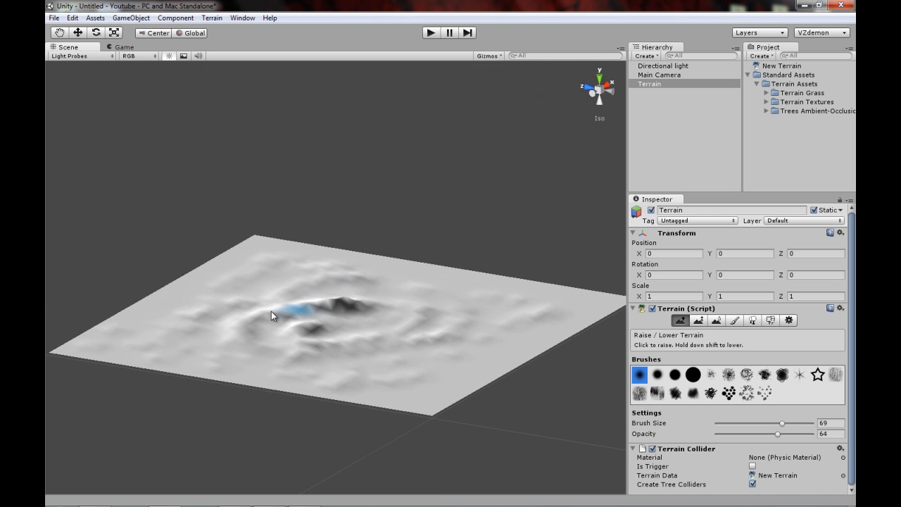
Sculpt the central hill into a tall, steep mountain and rework its slopes with the same brush.
{"action": "mouse_move", "coordinate": [300, 308]}
{"action": "left_mouse_down", "text": "alt"}
{"action": "mouse_move", "coordinate": [276, 307]}
{"action": "mouse_move", "coordinate": [290, 306]}
{"action": "left_mouse_up", "text": "alt"}
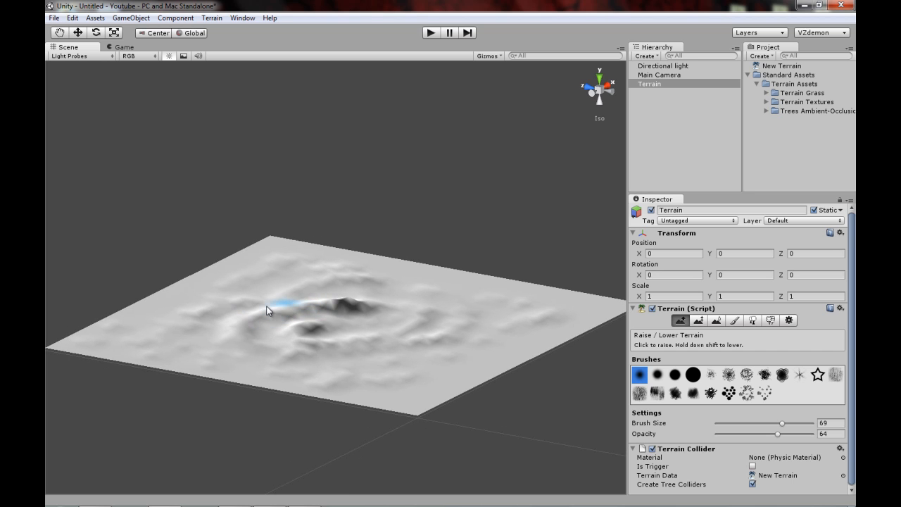
{"action": "mouse_move", "coordinate": [295, 310]}
{"action": "left_mouse_down", "text": "shift"}
{"action": "mouse_move", "coordinate": [340, 308]}
{"action": "mouse_move", "coordinate": [330, 318]}
{"action": "mouse_move", "coordinate": [354, 304]}
{"action": "mouse_move", "coordinate": [327, 321]}
{"action": "mouse_move", "coordinate": [352, 303]}
{"action": "mouse_move", "coordinate": [316, 299]}
{"action": "mouse_move", "coordinate": [345, 310]}
{"action": "mouse_move", "coordinate": [321, 319]}
{"action": "mouse_move", "coordinate": [302, 310]}
{"action": "mouse_move", "coordinate": [384, 317]}
{"action": "mouse_move", "coordinate": [299, 298]}
{"action": "mouse_move", "coordinate": [340, 310]}
{"action": "mouse_move", "coordinate": [396, 296]}
{"action": "mouse_move", "coordinate": [286, 318]}
{"action": "mouse_move", "coordinate": [261, 374]}
{"action": "mouse_move", "coordinate": [399, 339]}
{"action": "mouse_move", "coordinate": [511, 287]}
{"action": "mouse_move", "coordinate": [336, 305]}
{"action": "left_mouse_up", "text": "shift"}
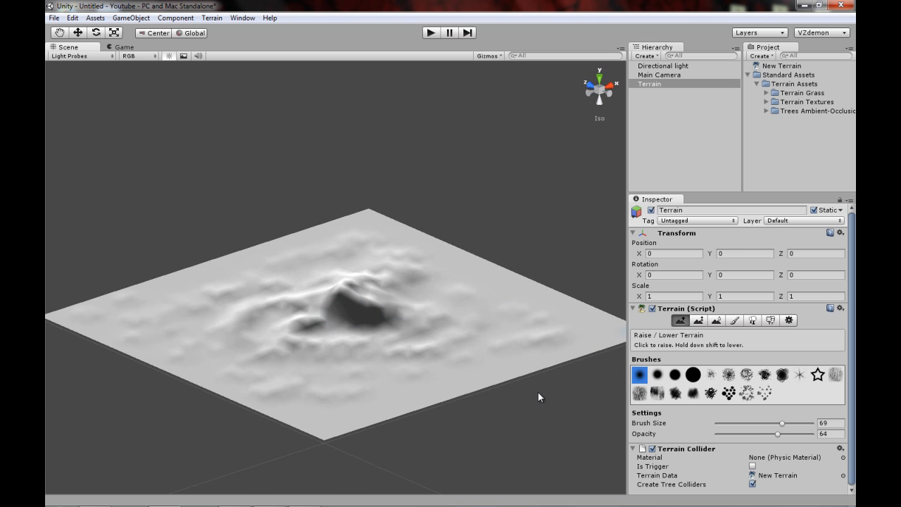
{"action": "left_click_drag", "start_coordinate": [441, 327], "coordinate": [376, 382], "text": "alt"}
{"action": "scroll", "coordinate": [425, 350], "scroll_direction": "up", "scroll_amount": 5}
{"action": "scroll", "coordinate": [425, 364], "scroll_direction": "up", "scroll_amount": 5}
{"action": "left_click_drag", "start_coordinate": [436, 368], "coordinate": [330, 302], "text": "alt"}
{"action": "mouse_move", "coordinate": [332, 297]}
{"action": "left_mouse_down"}
{"action": "mouse_move", "coordinate": [286, 289]}
{"action": "mouse_move", "coordinate": [535, 236]}
{"action": "mouse_move", "coordinate": [455, 165]}
{"action": "mouse_move", "coordinate": [384, 213]}
{"action": "mouse_move", "coordinate": [378, 235]}
{"action": "mouse_move", "coordinate": [393, 272]}
{"action": "mouse_move", "coordinate": [371, 288]}
{"action": "mouse_move", "coordinate": [370, 309]}
{"action": "left_mouse_up"}
{"action": "scroll", "coordinate": [369, 309], "scroll_direction": "down", "scroll_amount": 10}
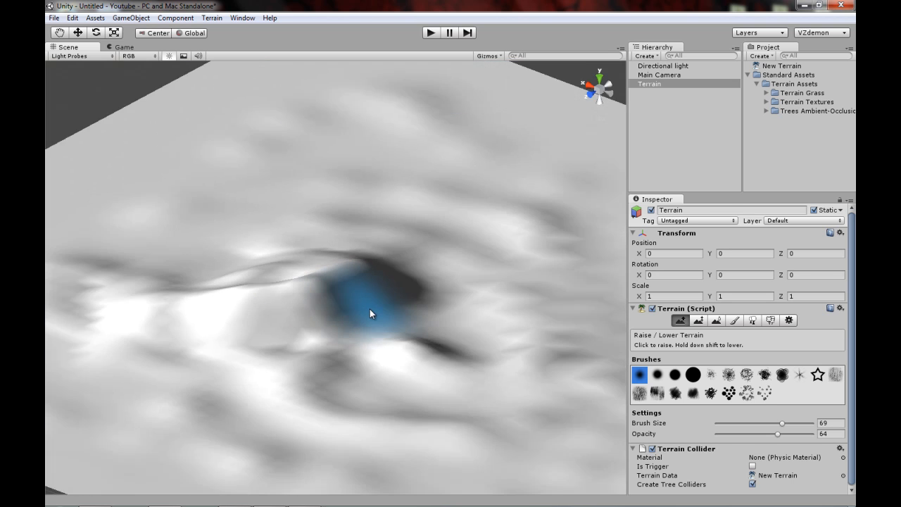
Activate the Smooth Height tool and set its brush to opacity 34 and size 100.
{"action": "left_click", "coordinate": [697, 322]}
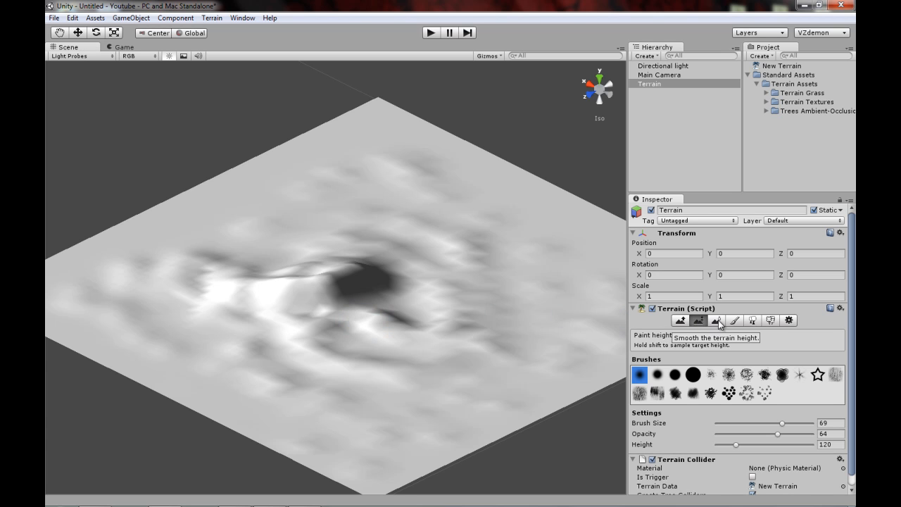
{"action": "left_click", "coordinate": [716, 321]}
{"action": "middle_click_drag", "start_coordinate": [331, 216], "coordinate": [345, 193]}
{"action": "left_click_drag", "start_coordinate": [778, 434], "coordinate": [731, 435]}
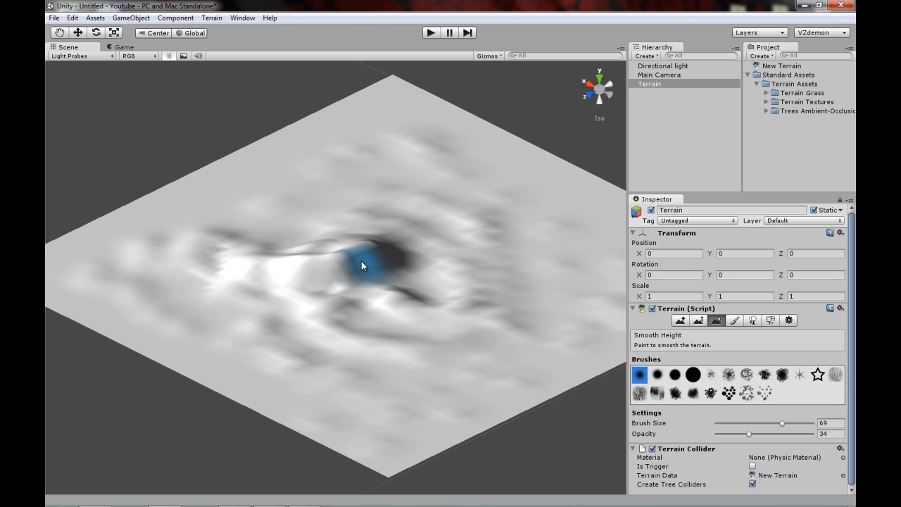
{"action": "mouse_move", "coordinate": [311, 255]}
{"action": "right_mouse_down"}
{"action": "mouse_move", "coordinate": [413, 257]}
{"action": "mouse_move", "coordinate": [458, 285]}
{"action": "right_mouse_up"}
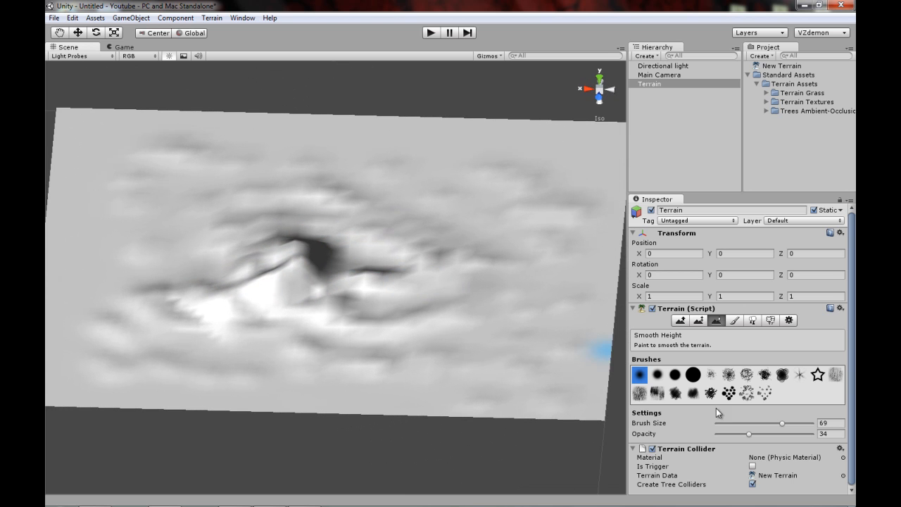
{"action": "right_click_drag", "start_coordinate": [359, 261], "coordinate": [295, 241]}
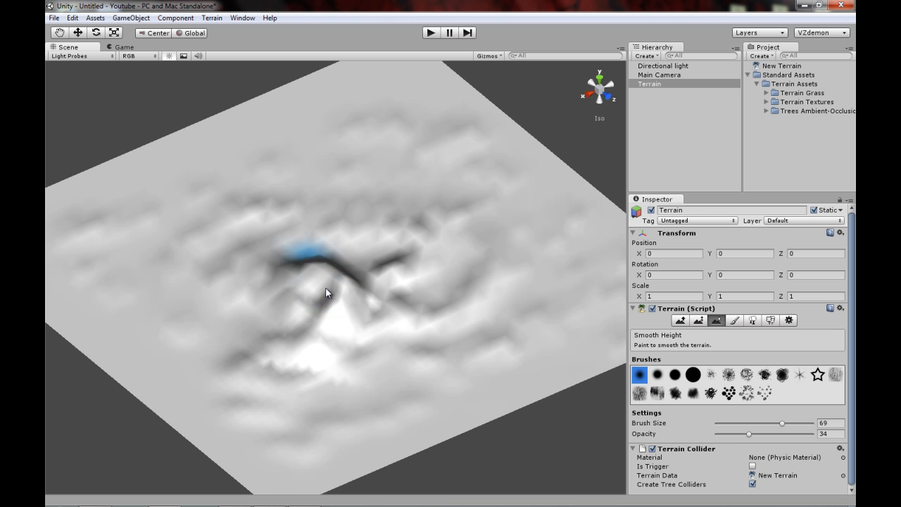
{"action": "right_click_drag", "start_coordinate": [429, 263], "coordinate": [236, 215]}
{"action": "left_click_drag", "start_coordinate": [785, 425], "coordinate": [848, 425]}
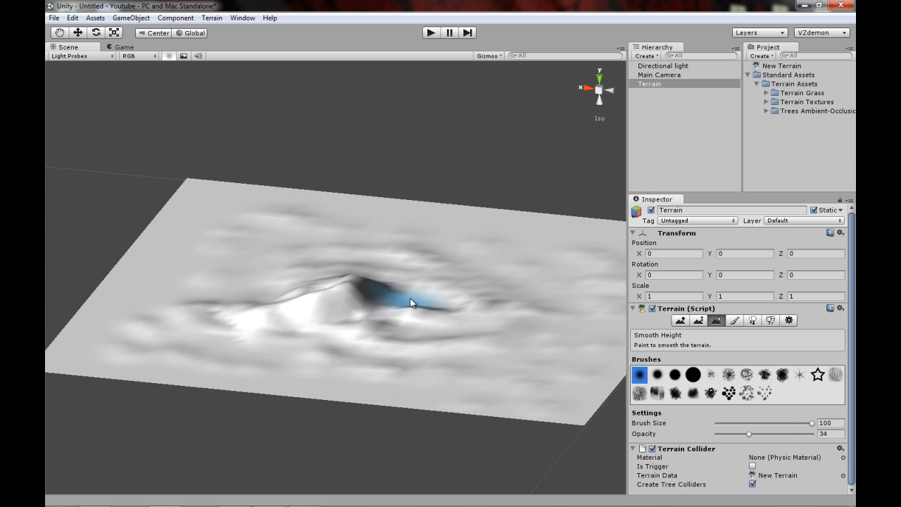
Raise a separate cone-shaped hill near the terrain's front corner and smooth its peak with Smooth Height.
{"action": "left_click", "coordinate": [680, 321]}
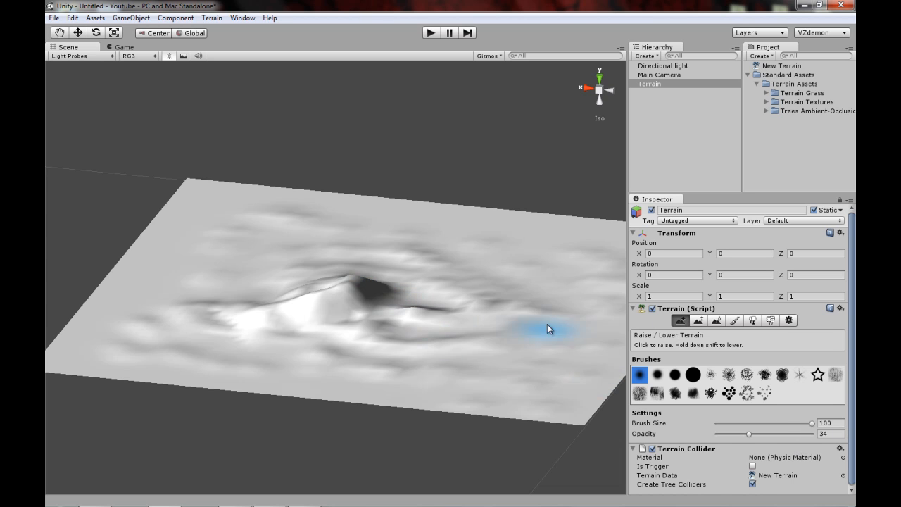
{"action": "left_click_drag", "start_coordinate": [481, 378], "coordinate": [532, 402]}
{"action": "left_click", "coordinate": [716, 321]}
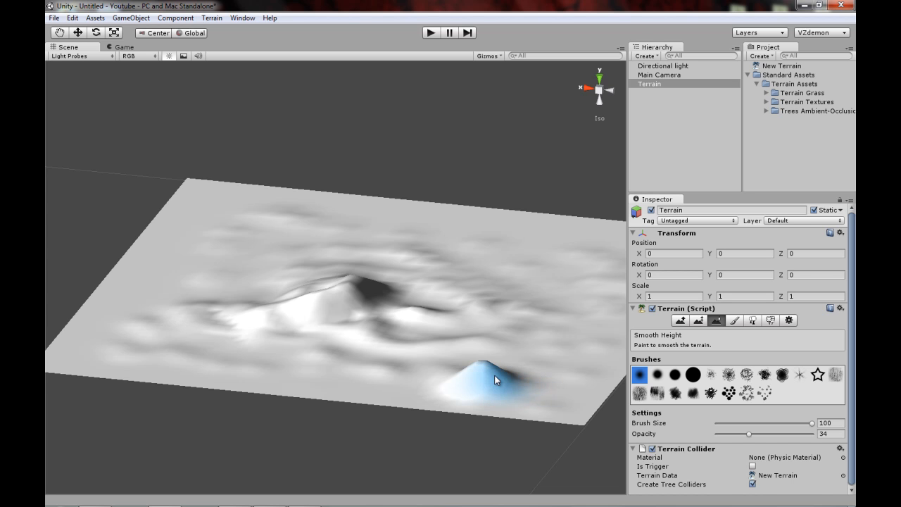
{"action": "left_click_drag", "start_coordinate": [467, 338], "coordinate": [307, 367], "text": "alt"}
{"action": "left_click_drag", "start_coordinate": [431, 309], "coordinate": [357, 275], "text": "alt"}
Activate the Paint Texture tool for the terrain and open the dialog for adding a new terrain texture.
{"action": "left_click", "coordinate": [734, 321]}
{"action": "mouse_move", "coordinate": [479, 288]}
{"action": "left_mouse_down", "text": "alt"}
{"action": "mouse_move", "coordinate": [343, 351]}
{"action": "mouse_move", "coordinate": [298, 331]}
{"action": "mouse_move", "coordinate": [446, 314]}
{"action": "mouse_move", "coordinate": [404, 334]}
{"action": "mouse_move", "coordinate": [363, 333]}
{"action": "mouse_move", "coordinate": [460, 324]}
{"action": "mouse_move", "coordinate": [382, 328]}
{"action": "mouse_move", "coordinate": [564, 336]}
{"action": "left_mouse_up", "text": "alt"}
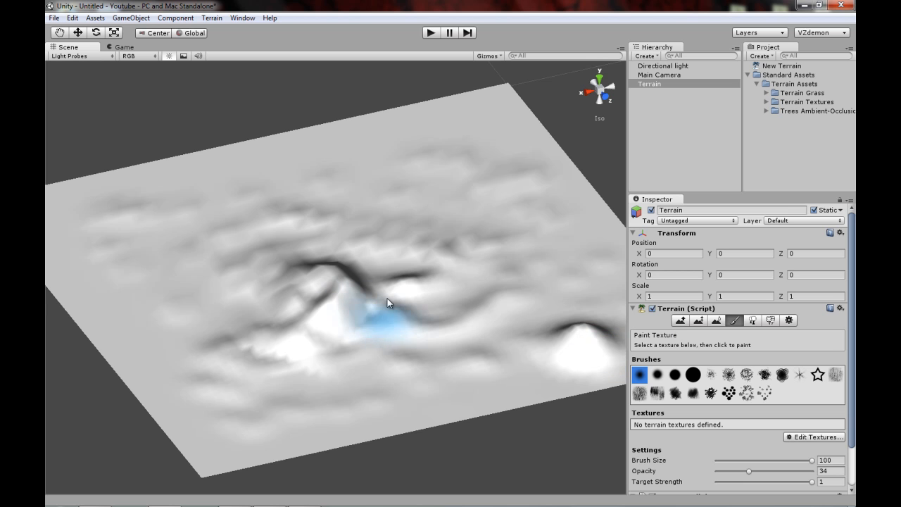
{"action": "left_click_drag", "start_coordinate": [542, 309], "coordinate": [444, 288], "text": "alt"}
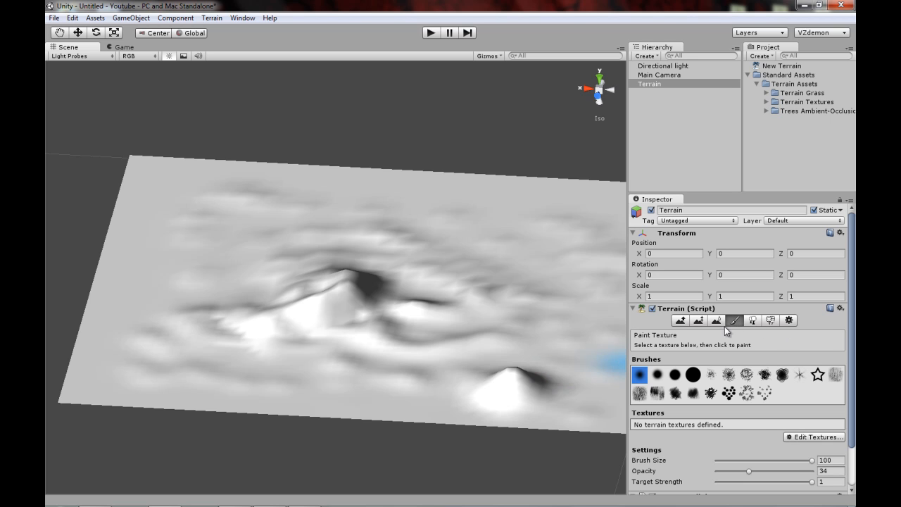
{"action": "scroll", "coordinate": [742, 364], "scroll_direction": "down", "scroll_amount": 3}
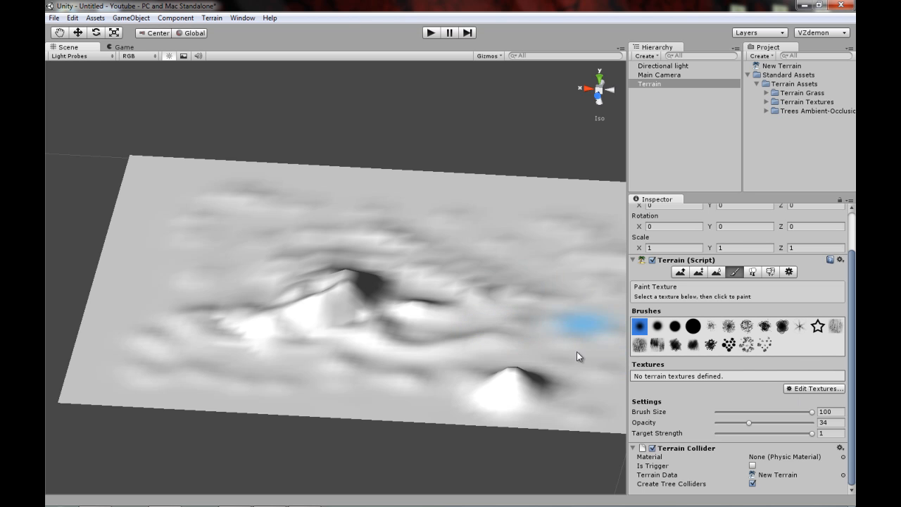
{"action": "mouse_move", "coordinate": [472, 335]}
{"action": "left_mouse_down", "text": "alt"}
{"action": "mouse_move", "coordinate": [527, 342]}
{"action": "mouse_move", "coordinate": [405, 324]}
{"action": "mouse_move", "coordinate": [290, 224]}
{"action": "left_mouse_up", "text": "alt"}
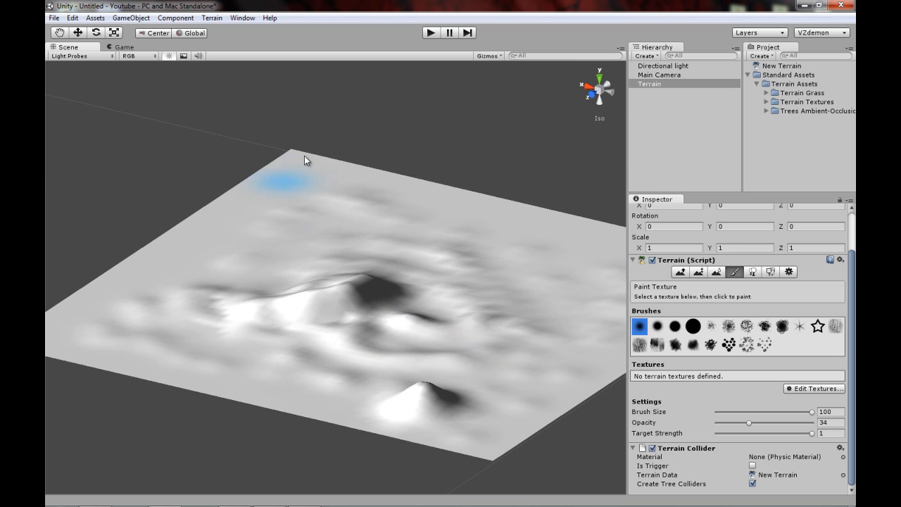
{"action": "mouse_move", "coordinate": [356, 359]}
{"action": "left_mouse_down", "text": "alt"}
{"action": "mouse_move", "coordinate": [518, 362]}
{"action": "mouse_move", "coordinate": [552, 348]}
{"action": "mouse_move", "coordinate": [463, 330]}
{"action": "left_mouse_up", "text": "alt"}
{"action": "left_click_drag", "start_coordinate": [458, 274], "coordinate": [528, 275], "text": "alt"}
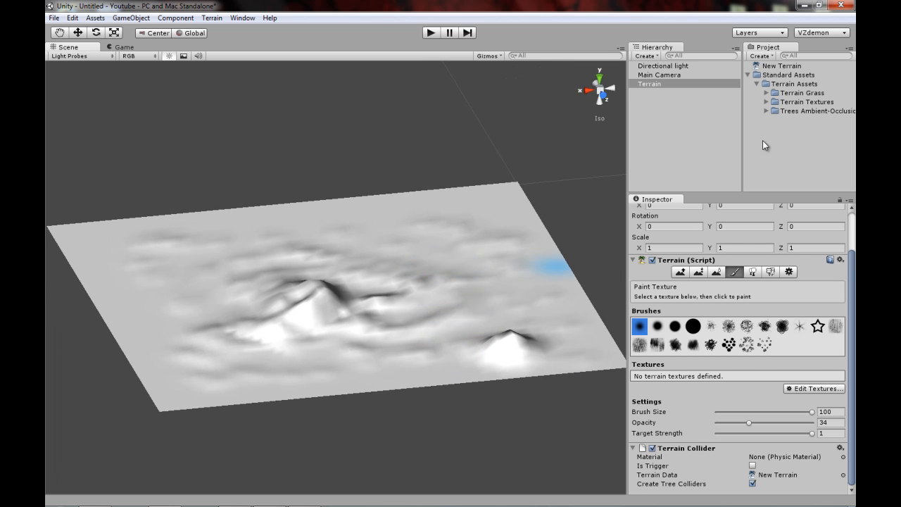
{"action": "left_click", "coordinate": [808, 388]}
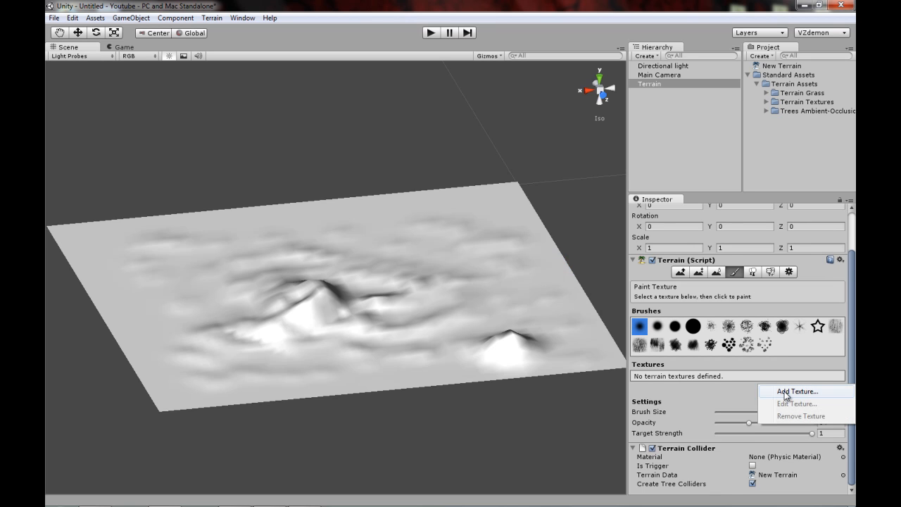
{"action": "left_click", "coordinate": [786, 392]}
{"action": "left_click_drag", "start_coordinate": [269, 181], "coordinate": [191, 68]}
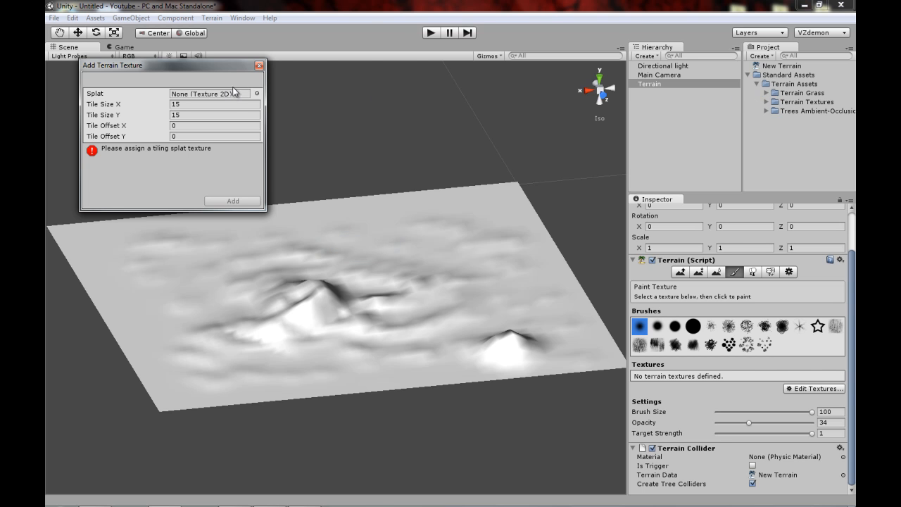
Add GoodDirt from the Terrain Textures folder as the terrain's base texture and reselect the terrain.
{"action": "left_click", "coordinate": [767, 102]}
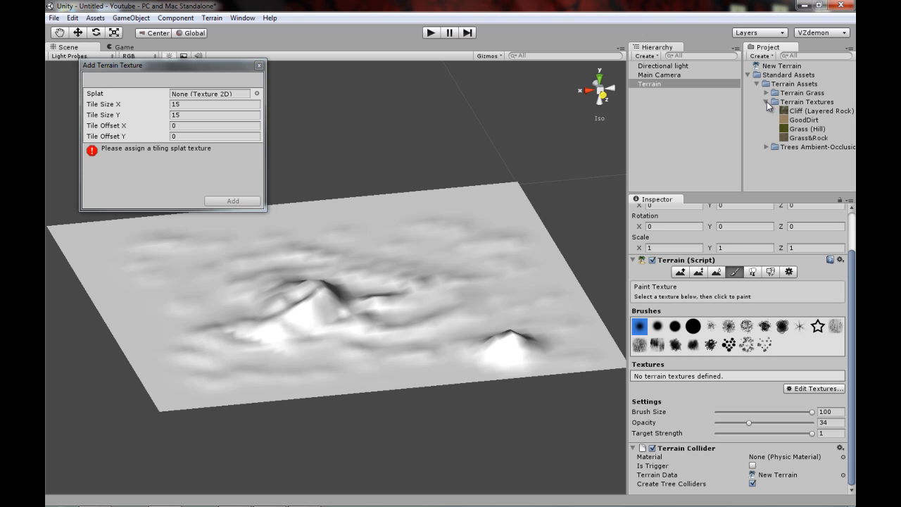
{"action": "left_click", "coordinate": [810, 112]}
{"action": "left_click", "coordinate": [809, 121]}
{"action": "left_click", "coordinate": [812, 129]}
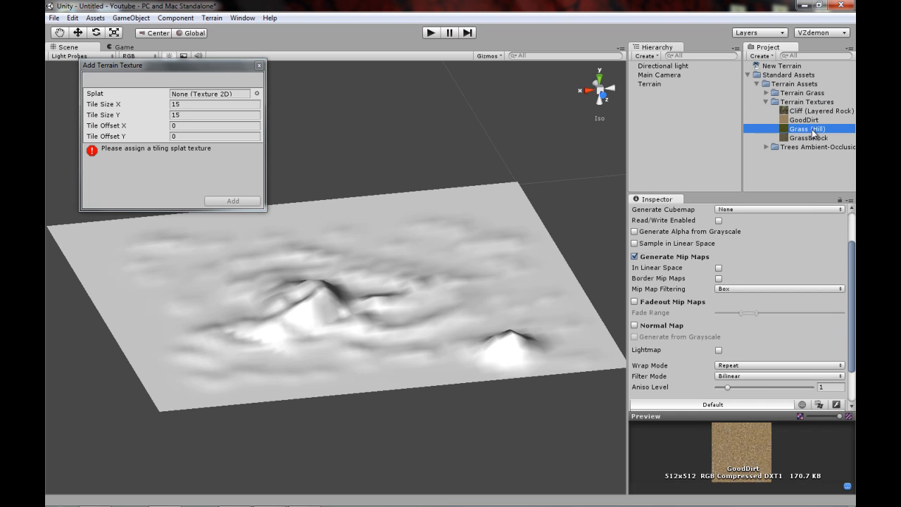
{"action": "left_click", "coordinate": [812, 139]}
{"action": "left_click", "coordinate": [807, 131]}
{"action": "left_click", "coordinate": [807, 120]}
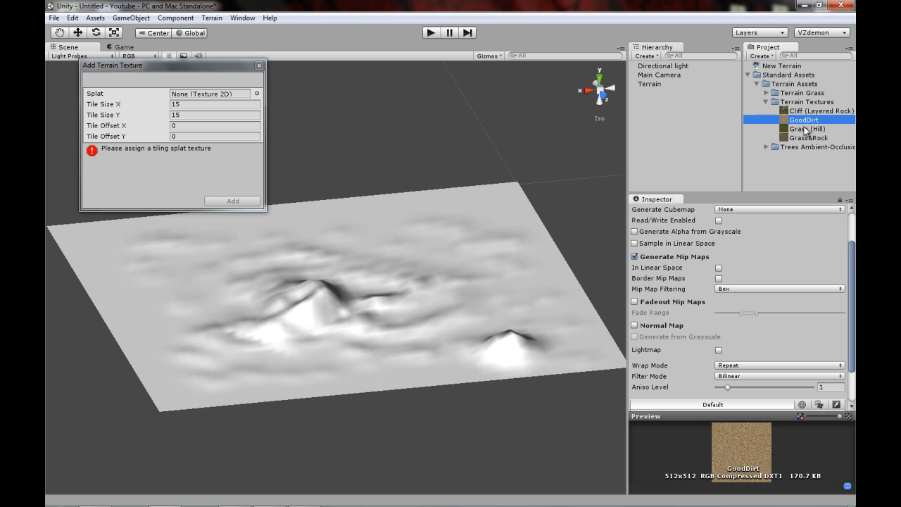
{"action": "left_click_drag", "start_coordinate": [801, 122], "coordinate": [218, 97]}
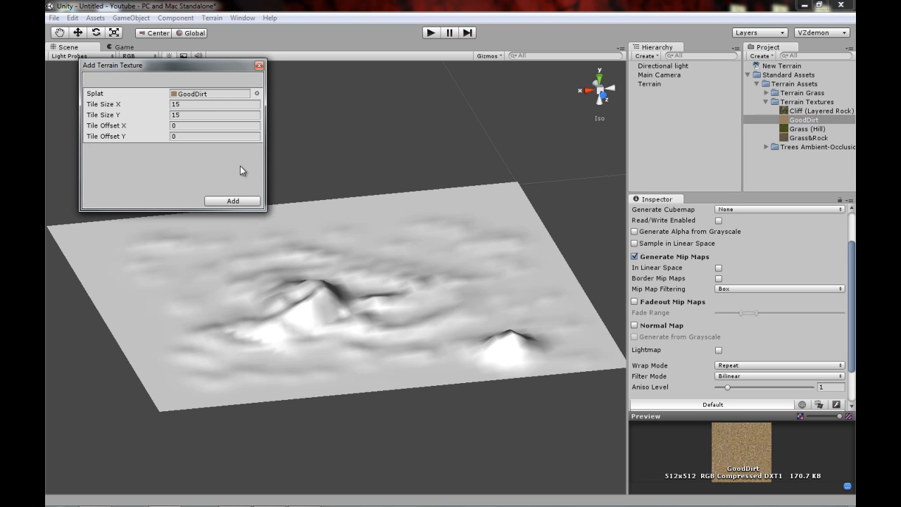
{"action": "left_click", "coordinate": [250, 202]}
{"action": "left_click_drag", "start_coordinate": [492, 142], "coordinate": [629, 111], "text": "alt"}
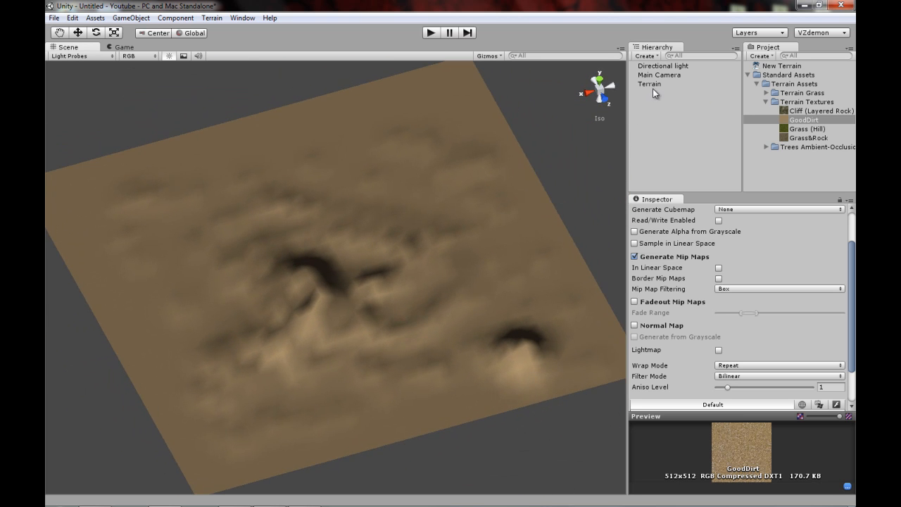
{"action": "left_click", "coordinate": [653, 88]}
{"action": "mouse_move", "coordinate": [431, 202]}
{"action": "left_mouse_down", "text": "alt"}
{"action": "mouse_move", "coordinate": [504, 216]}
{"action": "mouse_move", "coordinate": [413, 251]}
{"action": "mouse_move", "coordinate": [450, 171]}
{"action": "mouse_move", "coordinate": [445, 136]}
{"action": "mouse_move", "coordinate": [390, 155]}
{"action": "mouse_move", "coordinate": [306, 245]}
{"action": "mouse_move", "coordinate": [299, 273]}
{"action": "mouse_move", "coordinate": [408, 244]}
{"action": "mouse_move", "coordinate": [450, 202]}
{"action": "mouse_move", "coordinate": [444, 161]}
{"action": "mouse_move", "coordinate": [402, 191]}
{"action": "mouse_move", "coordinate": [405, 148]}
{"action": "mouse_move", "coordinate": [425, 163]}
{"action": "mouse_move", "coordinate": [272, 187]}
{"action": "mouse_move", "coordinate": [382, 193]}
{"action": "mouse_move", "coordinate": [460, 176]}
{"action": "mouse_move", "coordinate": [395, 202]}
{"action": "mouse_move", "coordinate": [447, 214]}
{"action": "mouse_move", "coordinate": [412, 202]}
{"action": "left_mouse_up", "text": "alt"}
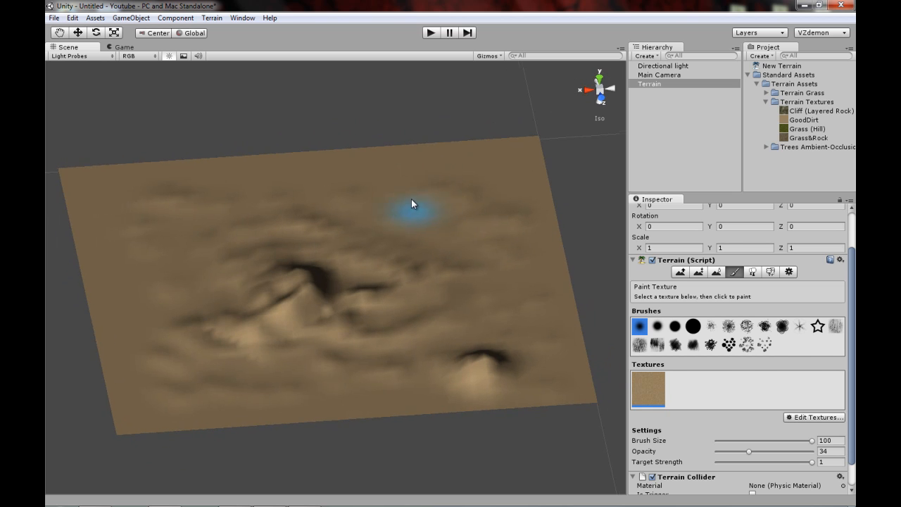
Try to resize the terrain with the Scale tool and through its X and Z scale values.
{"action": "left_click", "coordinate": [115, 32]}
{"action": "left_click_drag", "start_coordinate": [332, 300], "coordinate": [381, 273]}
{"action": "left_click", "coordinate": [836, 296]}
{"action": "type", "text": "1"}
{"action": "left_click", "coordinate": [666, 296]}
{"action": "type", "text": "1"}
{"action": "key", "text": "Return"}
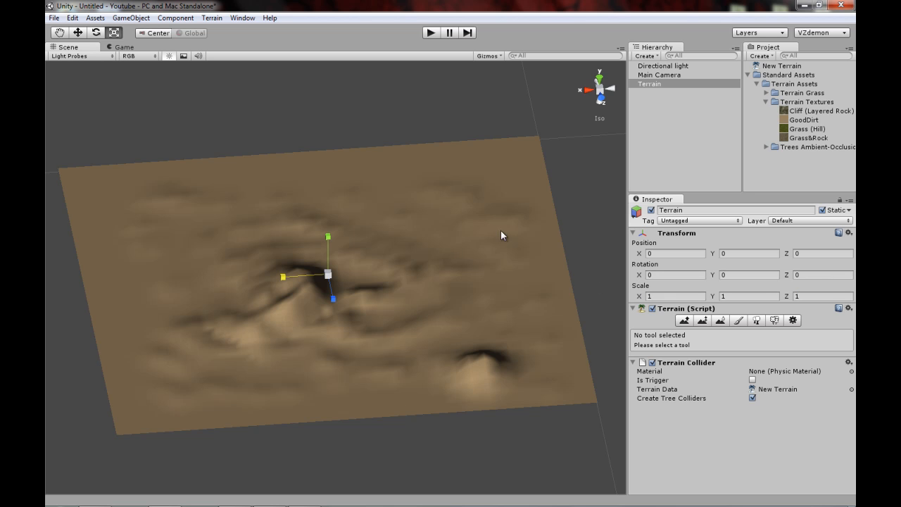
{"action": "left_click", "coordinate": [601, 166]}
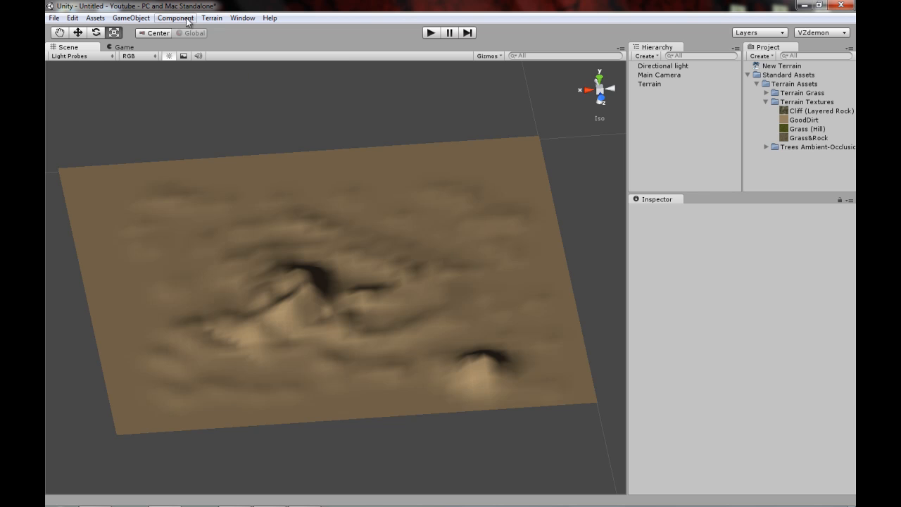
Set the terrain width to 200 in the heightmap resolution settings, reduce the length to match, and apply the new resolution.
{"action": "left_click", "coordinate": [213, 21]}
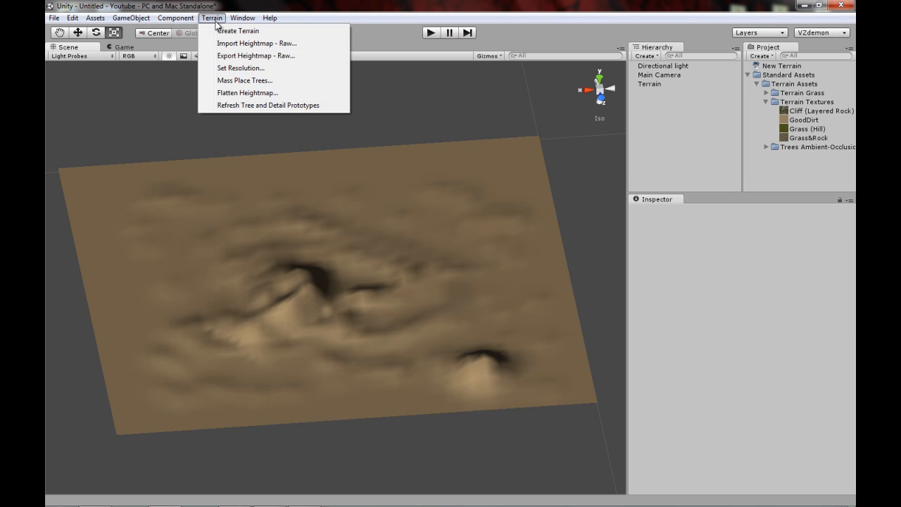
{"action": "left_click", "coordinate": [250, 70]}
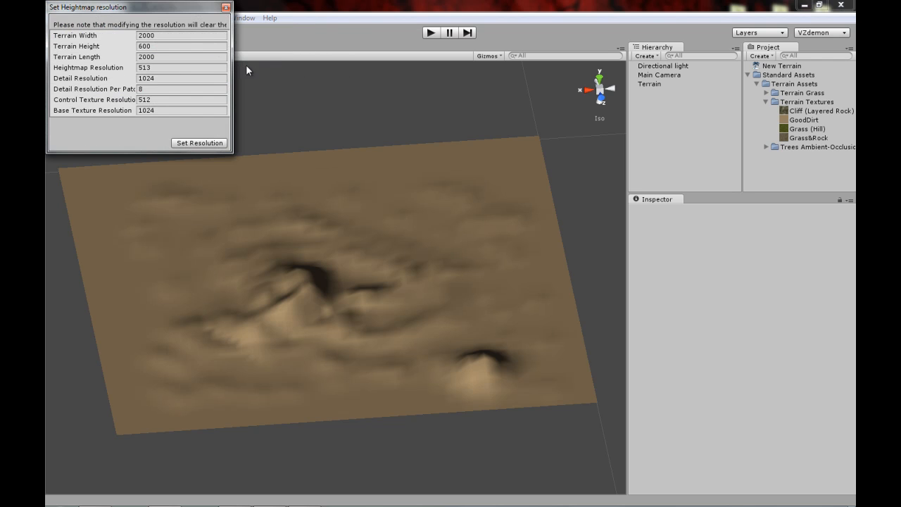
{"action": "left_click_drag", "start_coordinate": [165, 12], "coordinate": [445, 51]}
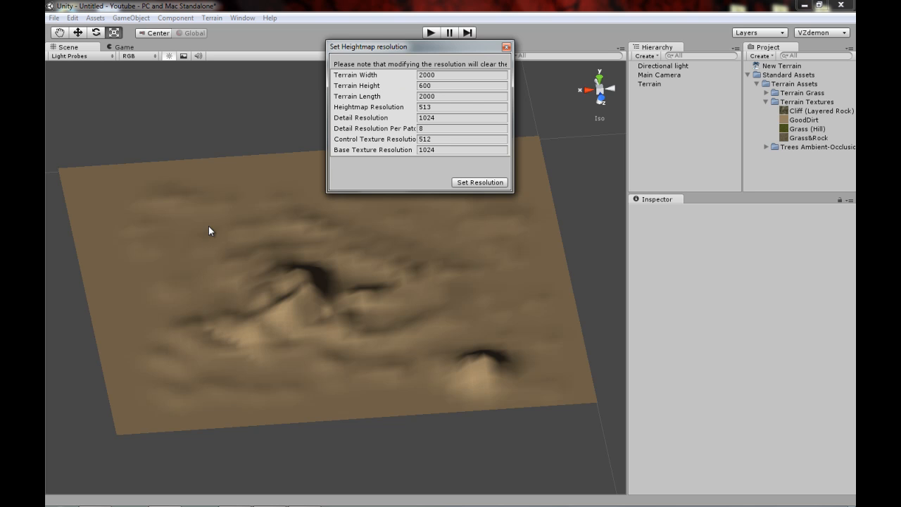
{"action": "left_click_drag", "start_coordinate": [299, 288], "coordinate": [394, 184], "text": "alt"}
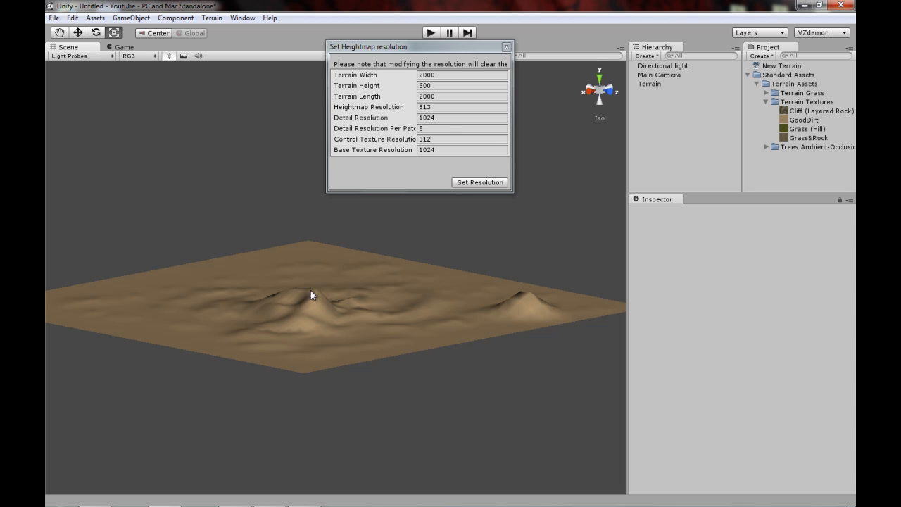
{"action": "left_click_drag", "start_coordinate": [348, 247], "coordinate": [352, 216], "text": "alt"}
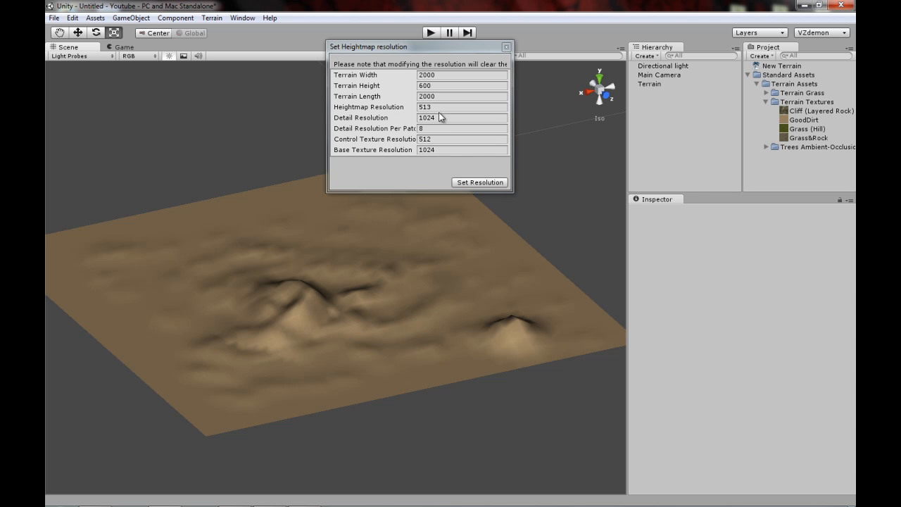
{"action": "left_click", "coordinate": [426, 79]}
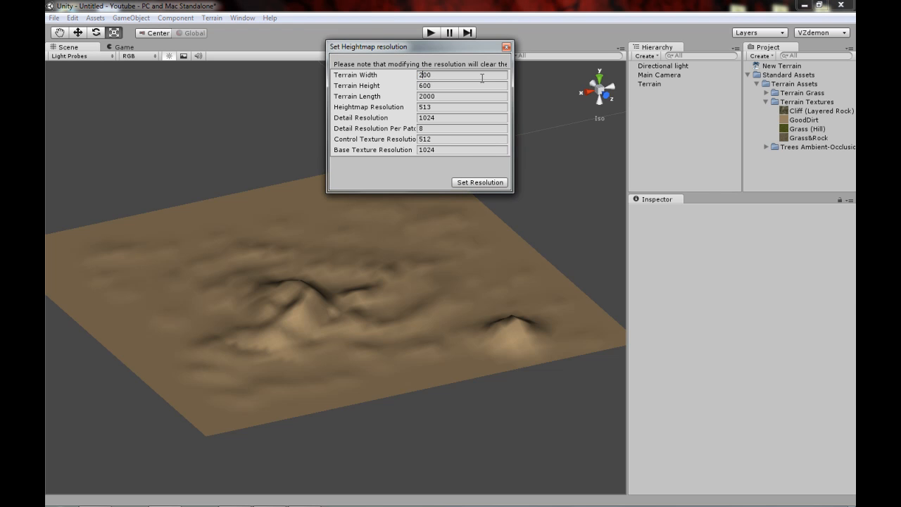
{"action": "left_click", "coordinate": [426, 97]}
{"action": "left_click", "coordinate": [474, 180]}
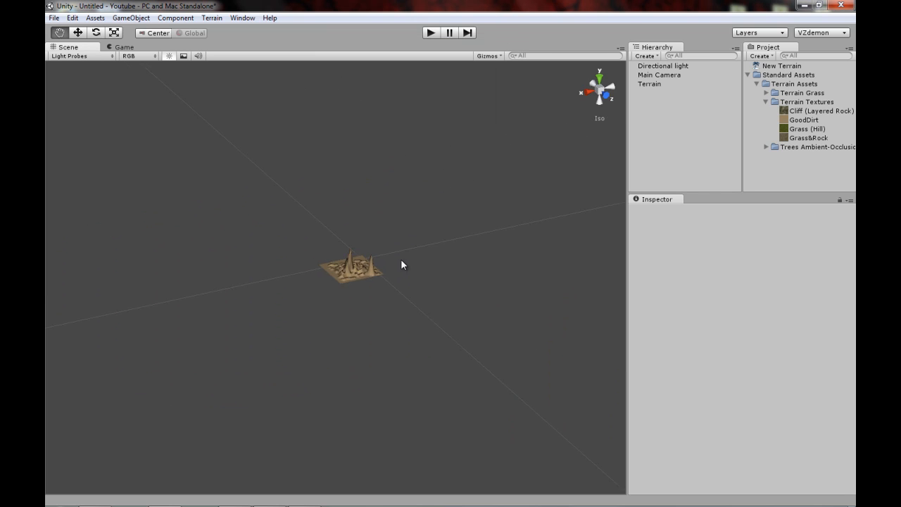
Lower the two tall spikes on the shrunken terrain with Raise / Lower Terrain and rework the central slopes with Paint Height.
{"action": "scroll", "coordinate": [399, 273], "scroll_direction": "up", "scroll_amount": 10}
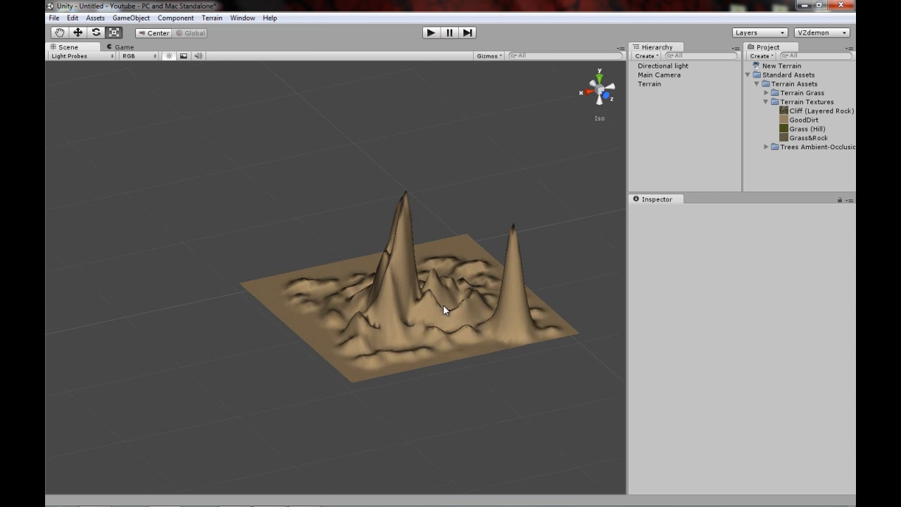
{"action": "right_click_drag", "start_coordinate": [438, 294], "coordinate": [479, 320]}
{"action": "middle_click_drag", "start_coordinate": [308, 224], "coordinate": [551, 416]}
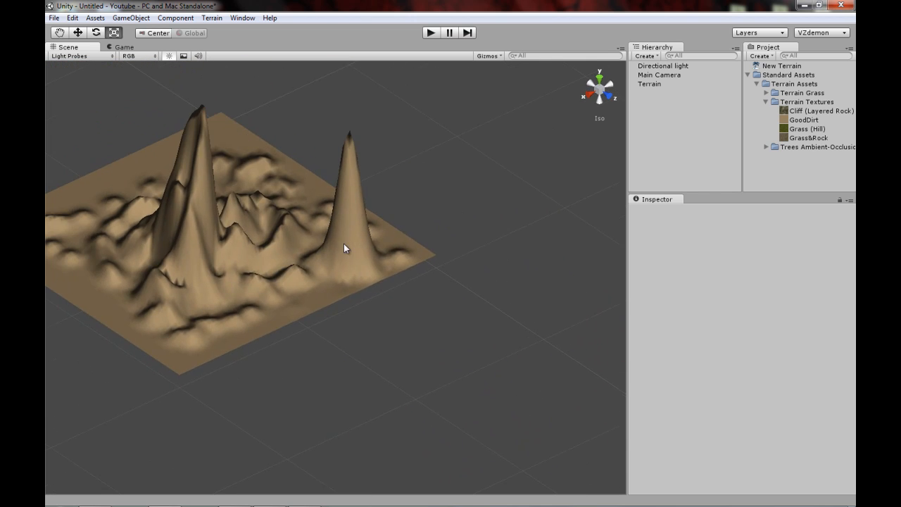
{"action": "middle_click_drag", "start_coordinate": [344, 244], "coordinate": [459, 327]}
{"action": "double_click", "coordinate": [648, 84]}
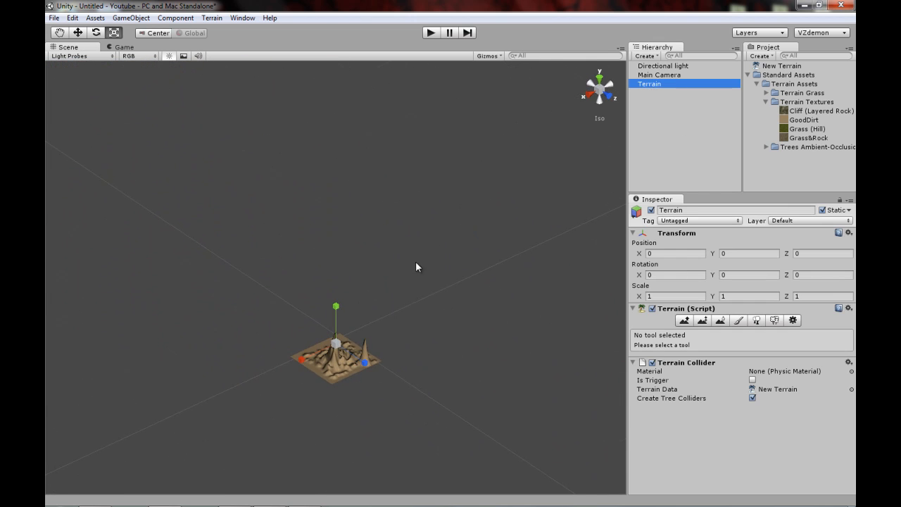
{"action": "middle_click_drag", "start_coordinate": [446, 184], "coordinate": [384, 268]}
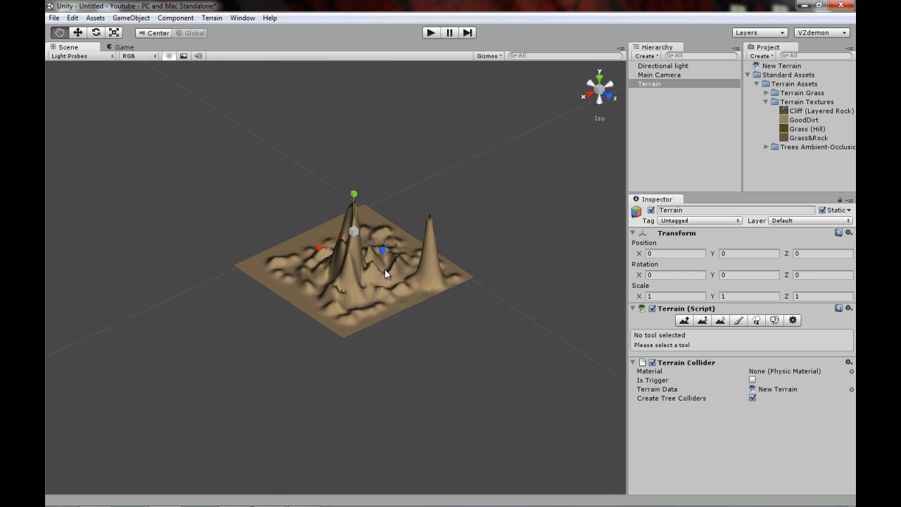
{"action": "scroll", "coordinate": [383, 274], "scroll_direction": "up", "scroll_amount": 6}
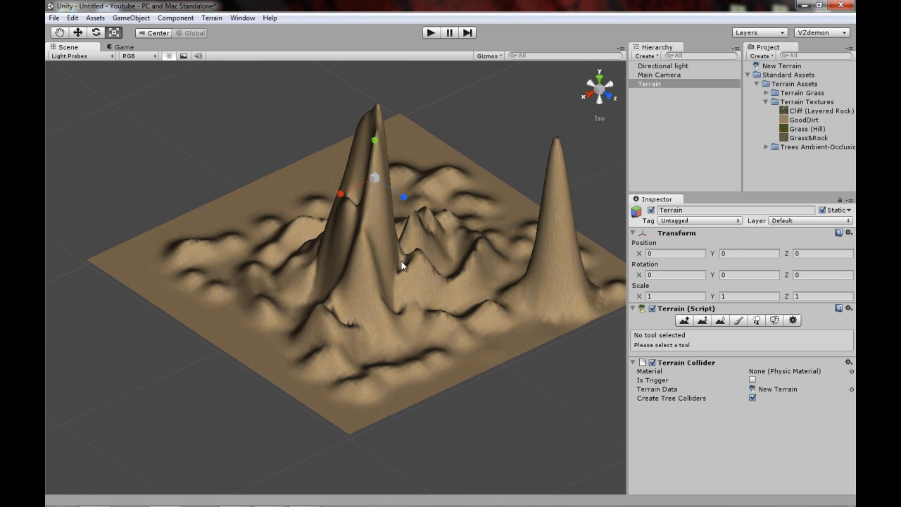
{"action": "left_click", "coordinate": [685, 321]}
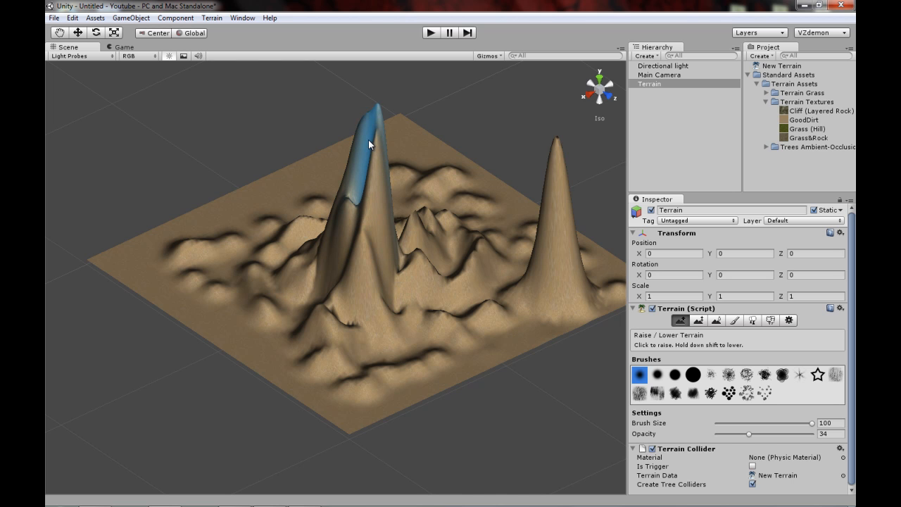
{"action": "mouse_move", "coordinate": [369, 140]}
{"action": "left_mouse_down", "text": "shift"}
{"action": "mouse_move", "coordinate": [362, 230]}
{"action": "mouse_move", "coordinate": [382, 256]}
{"action": "mouse_move", "coordinate": [342, 211]}
{"action": "mouse_move", "coordinate": [382, 265]}
{"action": "mouse_move", "coordinate": [364, 246]}
{"action": "mouse_move", "coordinate": [500, 246]}
{"action": "mouse_move", "coordinate": [559, 181]}
{"action": "mouse_move", "coordinate": [547, 281]}
{"action": "mouse_move", "coordinate": [545, 268]}
{"action": "mouse_move", "coordinate": [553, 285]}
{"action": "mouse_move", "coordinate": [609, 291]}
{"action": "left_mouse_up", "text": "shift"}
{"action": "left_click", "coordinate": [699, 321]}
{"action": "mouse_move", "coordinate": [396, 196]}
{"action": "left_mouse_down"}
{"action": "mouse_move", "coordinate": [418, 239]}
{"action": "mouse_move", "coordinate": [404, 251]}
{"action": "left_mouse_up"}
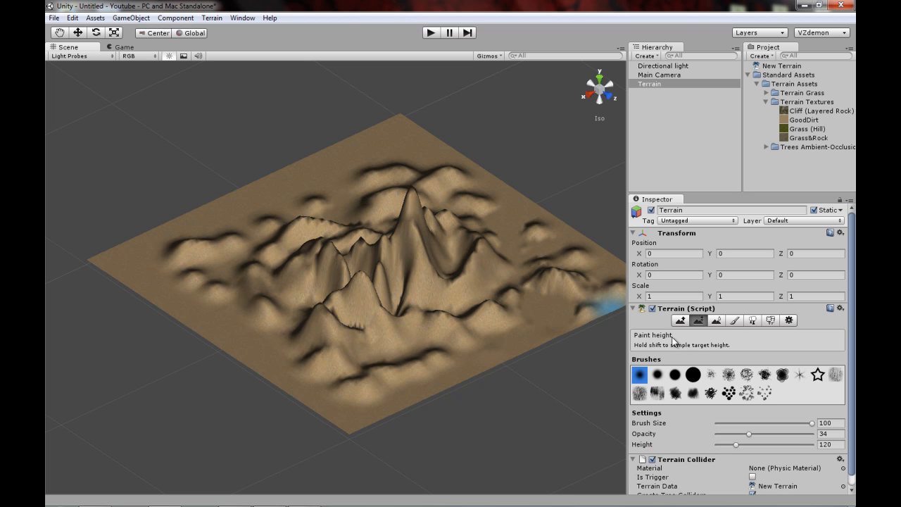
Try Smooth Height on the ridges behind the central peak and set the brush opacity to 100.
{"action": "left_click", "coordinate": [717, 321]}
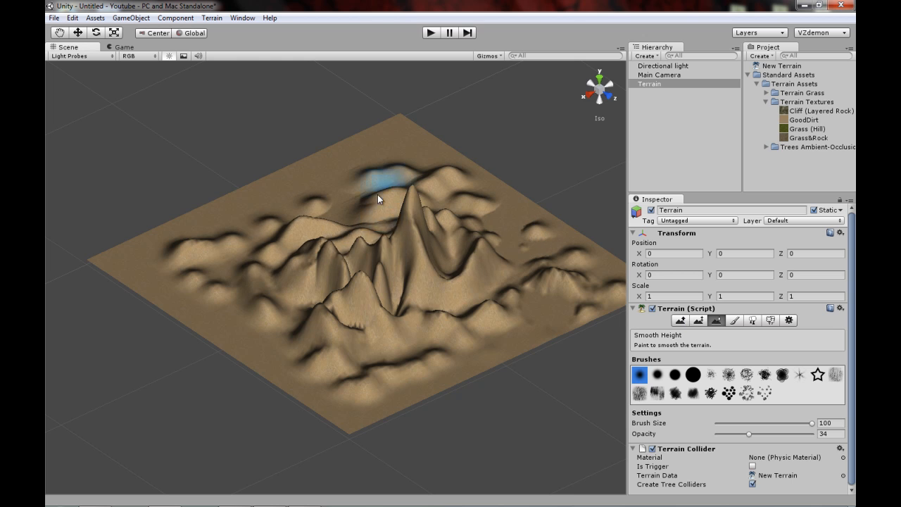
{"action": "left_click", "coordinate": [404, 226]}
{"action": "left_click_drag", "start_coordinate": [749, 438], "coordinate": [815, 435]}
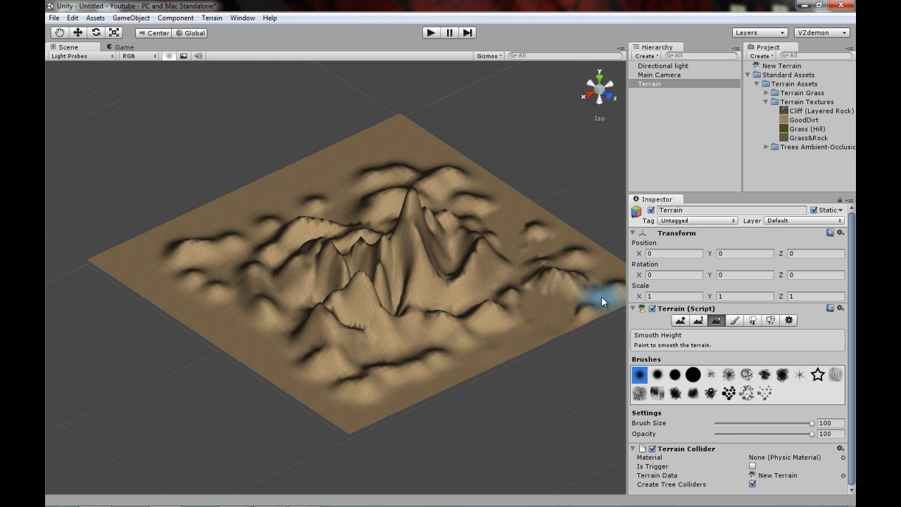
Cut down the central mountain into a valley with low peaks, using Raise / Lower Terrain and Paint Height at opacity 100.
{"action": "left_click", "coordinate": [681, 321]}
{"action": "left_click_drag", "start_coordinate": [414, 219], "coordinate": [412, 324], "text": "shift"}
{"action": "left_click", "coordinate": [697, 321]}
{"action": "left_click_drag", "start_coordinate": [352, 243], "coordinate": [368, 272]}
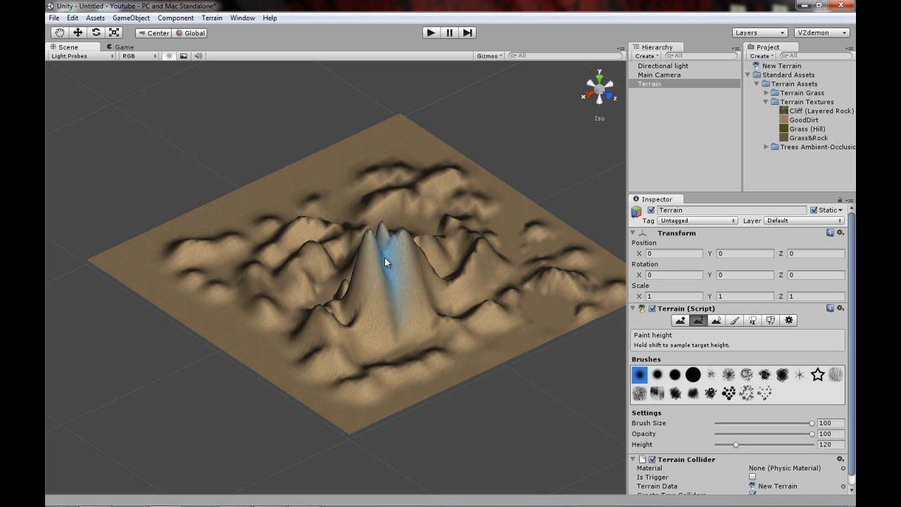
{"action": "left_click", "coordinate": [678, 323]}
{"action": "mouse_move", "coordinate": [394, 258]}
{"action": "left_mouse_down", "text": "shift"}
{"action": "mouse_move", "coordinate": [350, 276]}
{"action": "mouse_move", "coordinate": [432, 296]}
{"action": "left_mouse_up", "text": "shift"}
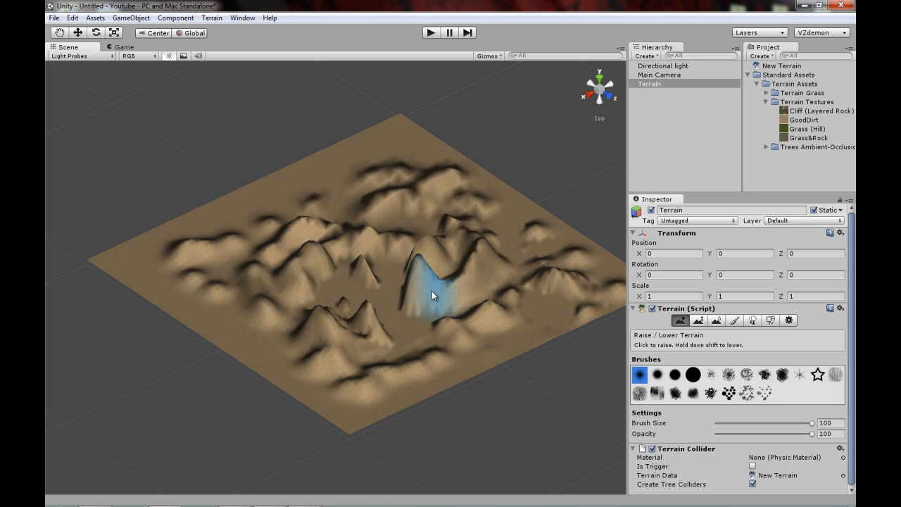
Try smoothing the hills and ridges across the terrain with Smooth Height, and undo the smoothing.
{"action": "left_click", "coordinate": [717, 321]}
{"action": "mouse_move", "coordinate": [443, 261]}
{"action": "left_mouse_down"}
{"action": "mouse_move", "coordinate": [398, 245]}
{"action": "mouse_move", "coordinate": [283, 271]}
{"action": "left_mouse_up"}
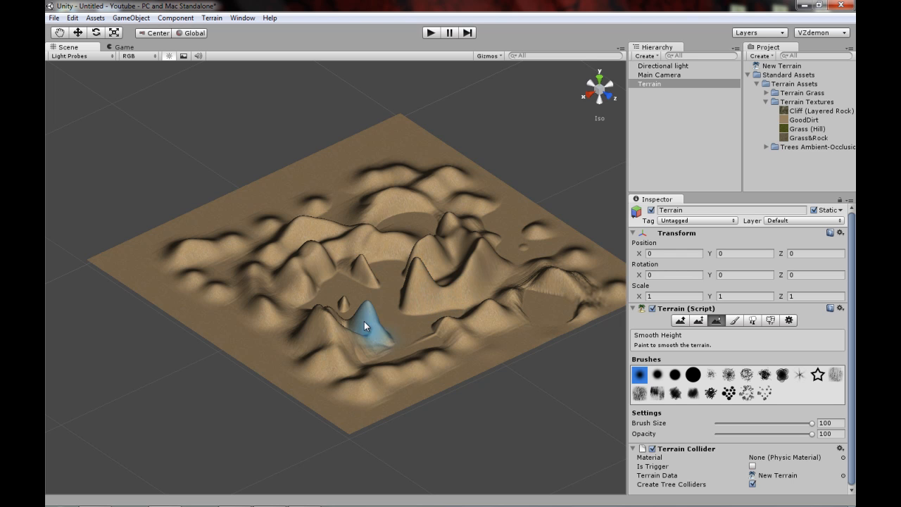
{"action": "key", "text": "ctrl+z"}
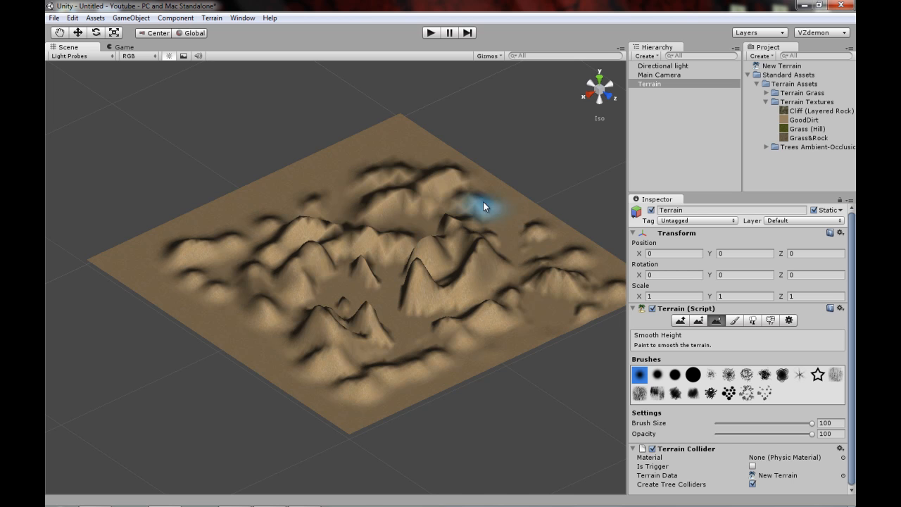
Add the Cliff (Layered Rock) texture to the terrain's Paint Texture set as a second texture.
{"action": "left_click_drag", "start_coordinate": [388, 181], "coordinate": [521, 248], "text": "alt"}
{"action": "left_click", "coordinate": [734, 320]}
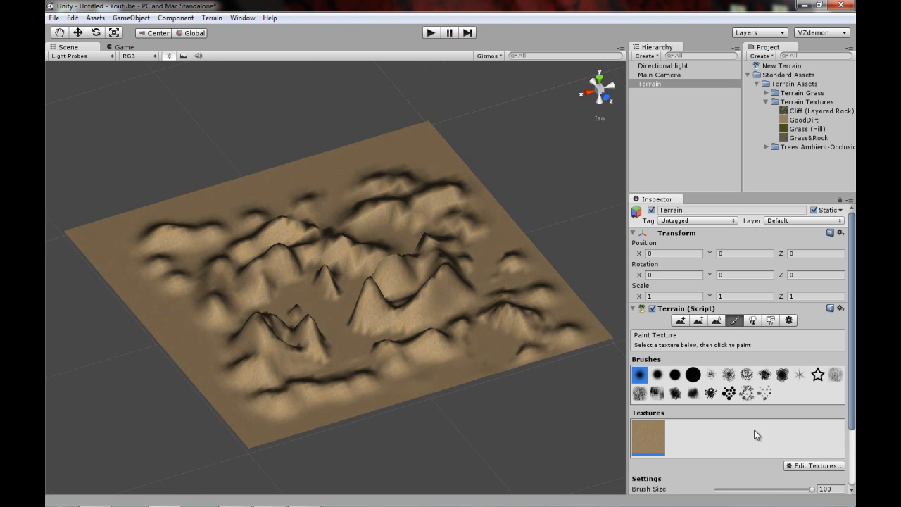
{"action": "left_click_drag", "start_coordinate": [359, 212], "coordinate": [426, 244], "text": "alt"}
{"action": "middle_click_drag", "start_coordinate": [426, 245], "coordinate": [365, 190]}
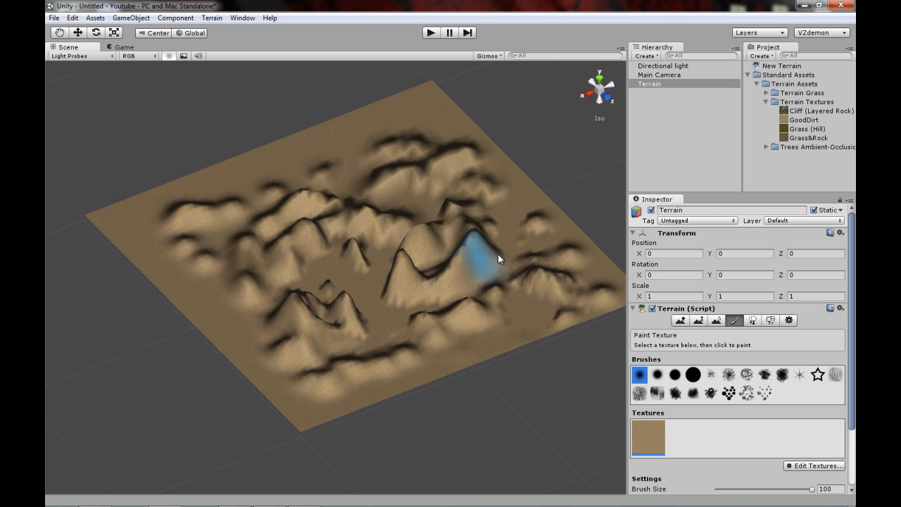
{"action": "left_click", "coordinate": [809, 111]}
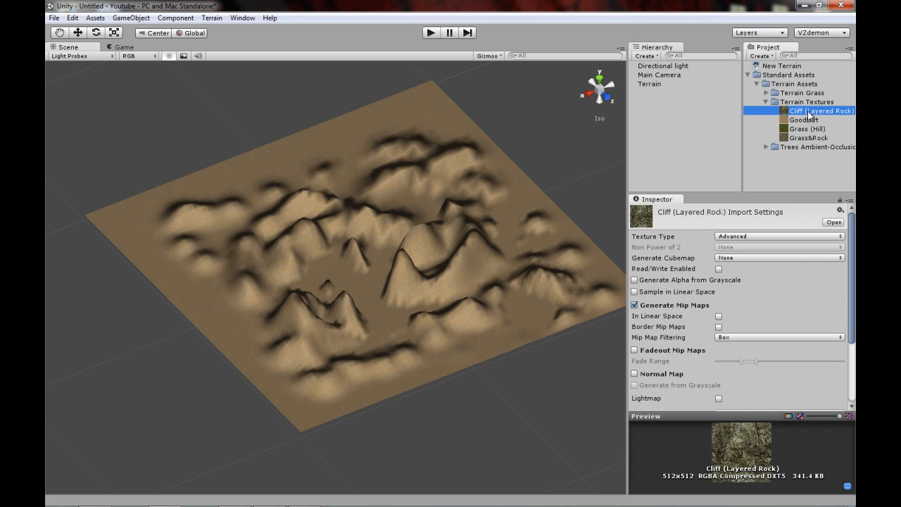
{"action": "left_click", "coordinate": [649, 84]}
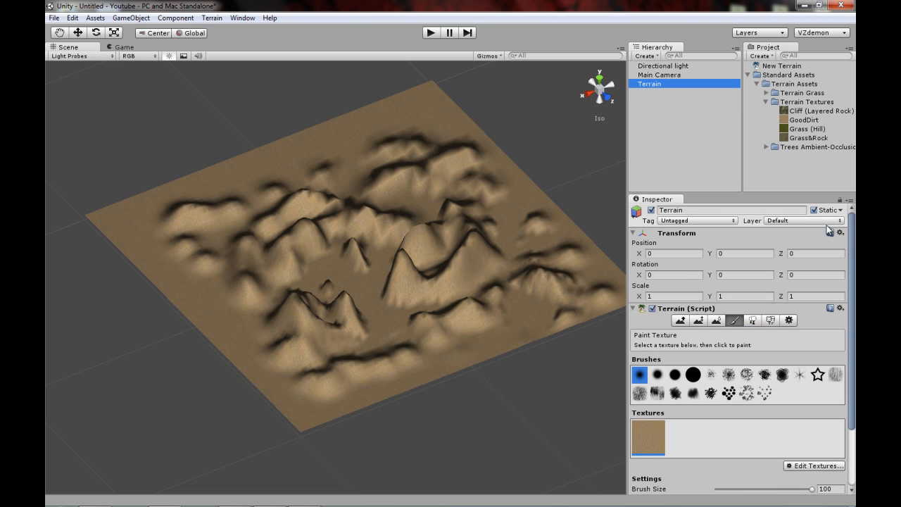
{"action": "left_click", "coordinate": [815, 466]}
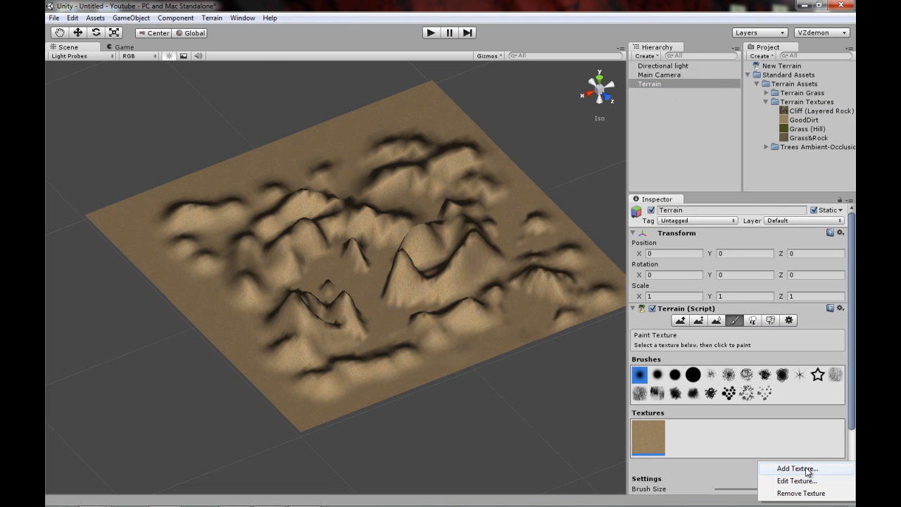
{"action": "left_click", "coordinate": [798, 468]}
{"action": "left_click_drag", "start_coordinate": [814, 111], "coordinate": [199, 98]}
{"action": "left_click", "coordinate": [235, 201]}
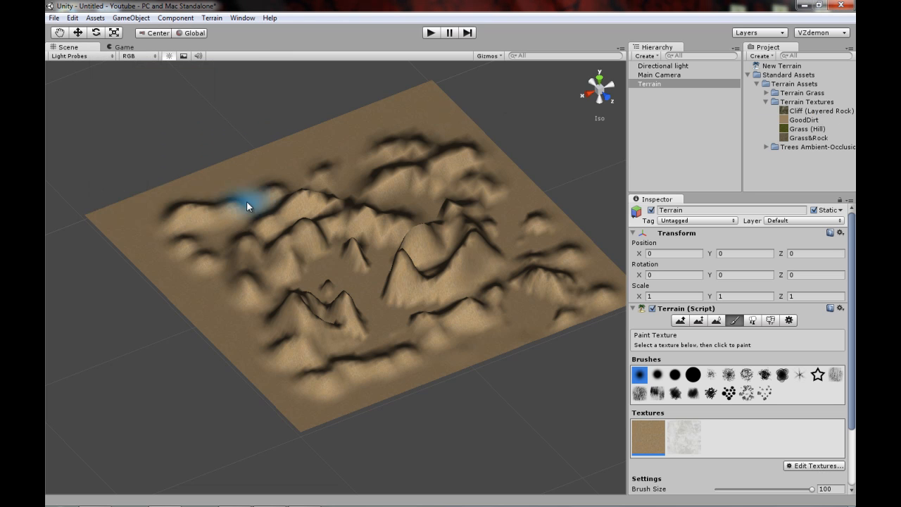
Set the texture brush size to 25 and opacity to 39 for painting the central peaks.
{"action": "scroll", "coordinate": [437, 179], "scroll_direction": "up", "scroll_amount": 10}
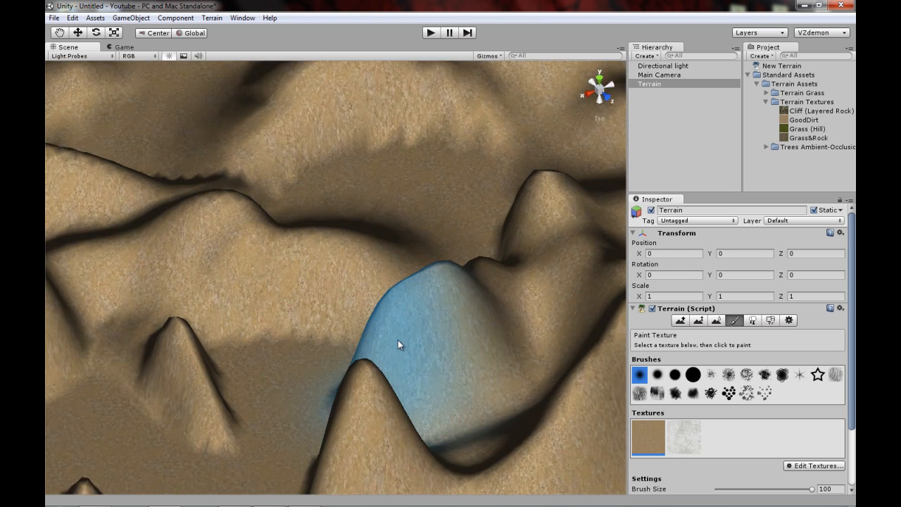
{"action": "mouse_move", "coordinate": [398, 340]}
{"action": "middle_mouse_down"}
{"action": "mouse_move", "coordinate": [356, 236]}
{"action": "mouse_move", "coordinate": [340, 242]}
{"action": "middle_mouse_up"}
{"action": "scroll", "coordinate": [790, 399], "scroll_direction": "down", "scroll_amount": 1}
{"action": "left_click_drag", "start_coordinate": [812, 455], "coordinate": [766, 456]}
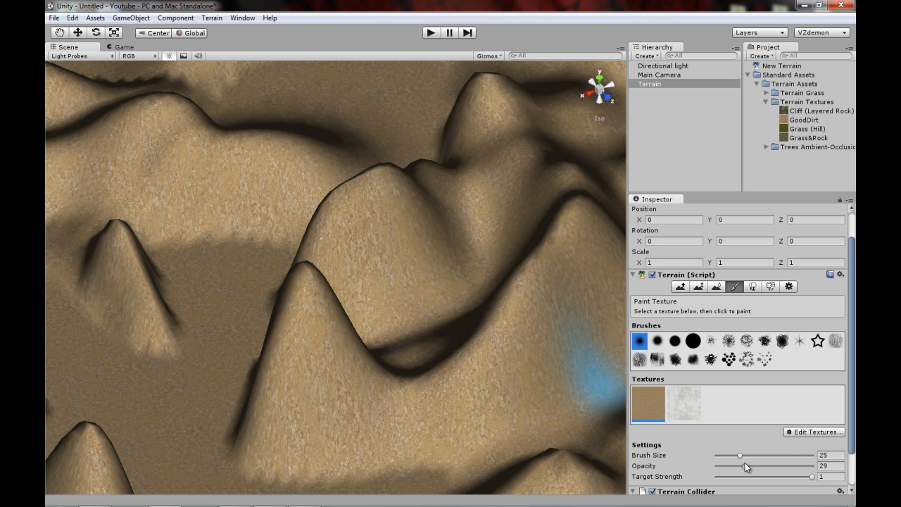
{"action": "left_click_drag", "start_coordinate": [748, 463], "coordinate": [753, 463]}
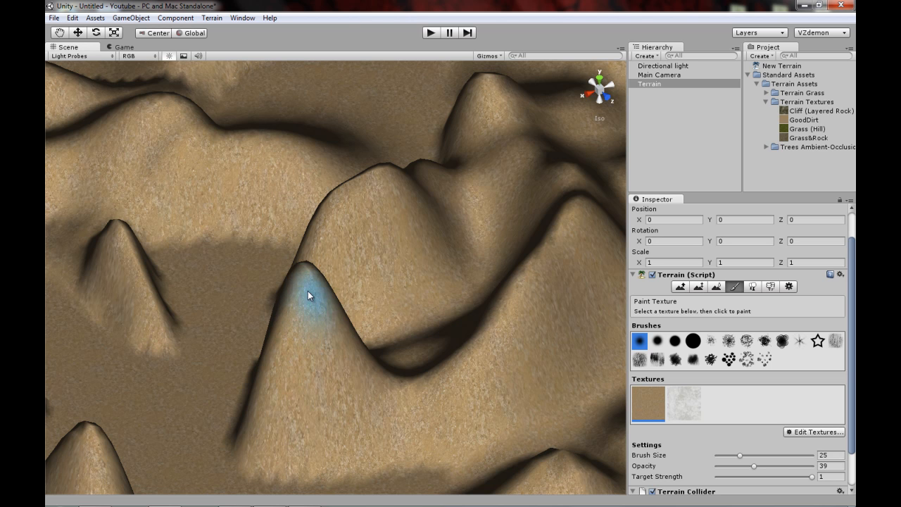
{"action": "right_click_drag", "start_coordinate": [283, 260], "coordinate": [305, 250]}
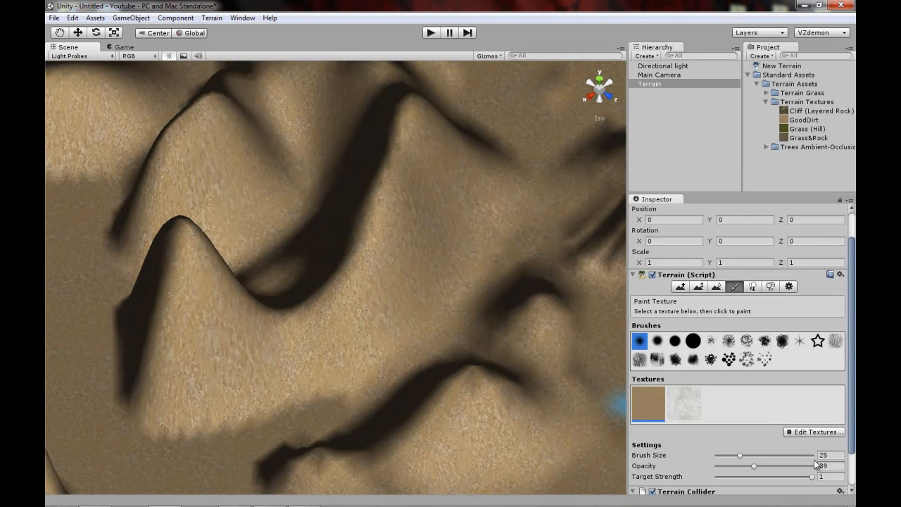
Paint the Cliff (Layered Rock) texture onto the central peaks, the ridge between them and the small peak beside the valley.
{"action": "left_click", "coordinate": [690, 399]}
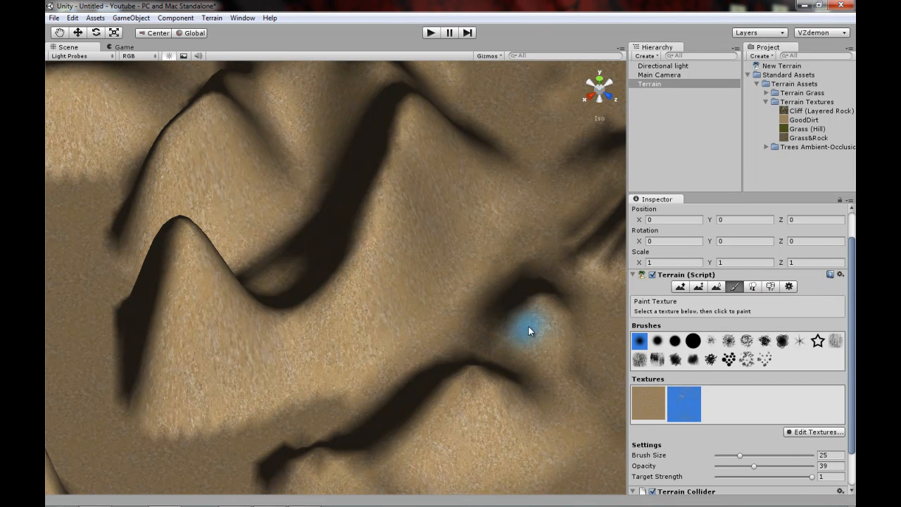
{"action": "mouse_move", "coordinate": [182, 241]}
{"action": "left_mouse_down"}
{"action": "mouse_move", "coordinate": [180, 232]}
{"action": "mouse_move", "coordinate": [222, 255]}
{"action": "left_mouse_up"}
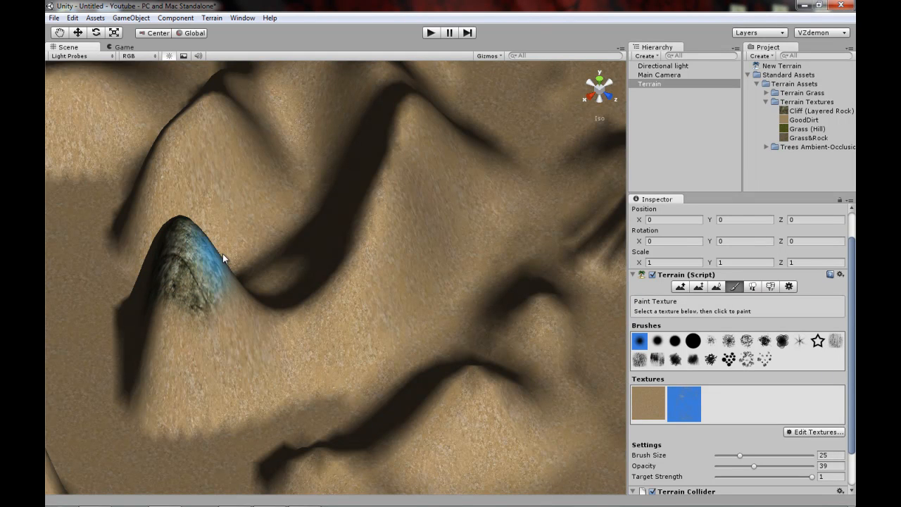
{"action": "mouse_move", "coordinate": [408, 100]}
{"action": "left_mouse_down"}
{"action": "mouse_move", "coordinate": [379, 200]}
{"action": "mouse_move", "coordinate": [317, 278]}
{"action": "left_mouse_up"}
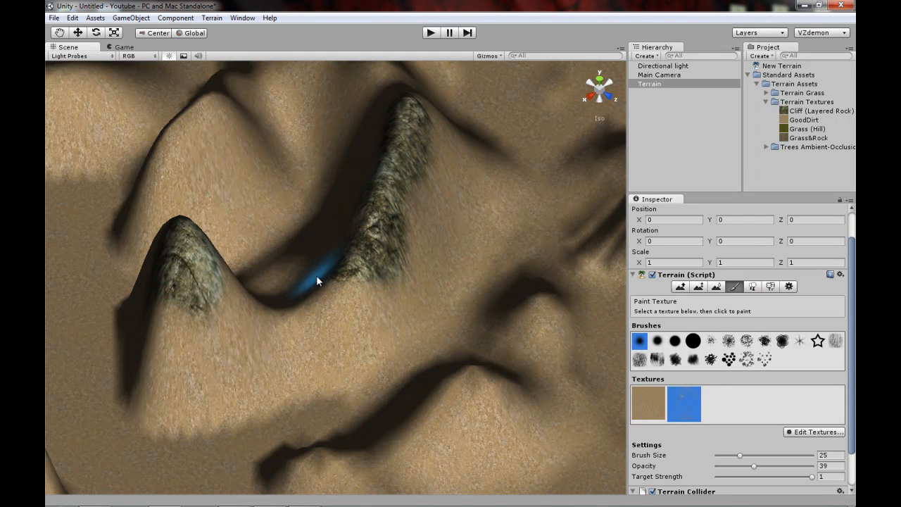
{"action": "left_click_drag", "start_coordinate": [268, 305], "coordinate": [366, 295]}
{"action": "mouse_move", "coordinate": [394, 243]}
{"action": "middle_mouse_down"}
{"action": "mouse_move", "coordinate": [480, 160]}
{"action": "mouse_move", "coordinate": [211, 287]}
{"action": "middle_mouse_up"}
{"action": "scroll", "coordinate": [465, 170], "scroll_direction": "down", "scroll_amount": 6}
{"action": "mouse_move", "coordinate": [211, 287]}
{"action": "right_mouse_down"}
{"action": "mouse_move", "coordinate": [291, 249]}
{"action": "mouse_move", "coordinate": [417, 122]}
{"action": "mouse_move", "coordinate": [319, 314]}
{"action": "right_mouse_up"}
{"action": "mouse_move", "coordinate": [318, 314]}
{"action": "left_mouse_down"}
{"action": "mouse_move", "coordinate": [324, 287]}
{"action": "mouse_move", "coordinate": [320, 313]}
{"action": "left_mouse_up"}
Add the Grass (Hill) texture to the terrain with a tile size of 15 by 15.
{"action": "left_click", "coordinate": [818, 432]}
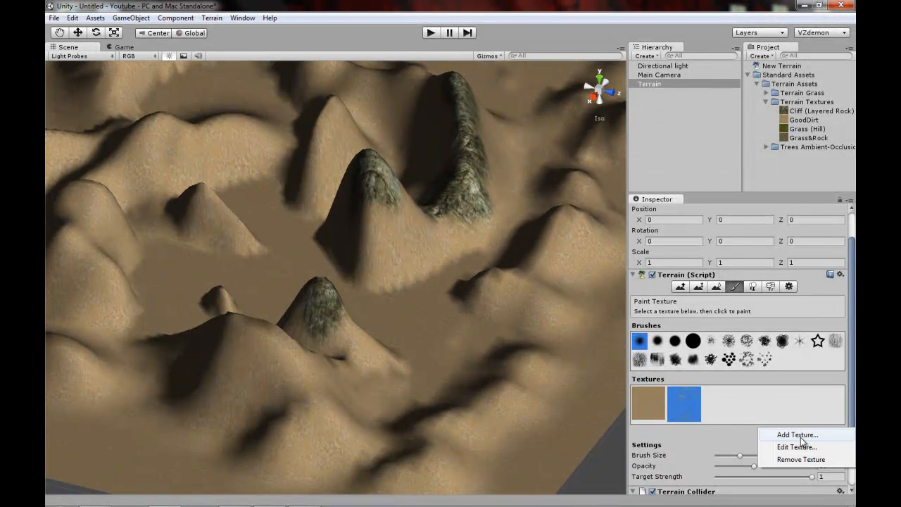
{"action": "left_click", "coordinate": [798, 435]}
{"action": "left_click_drag", "start_coordinate": [809, 129], "coordinate": [235, 97]}
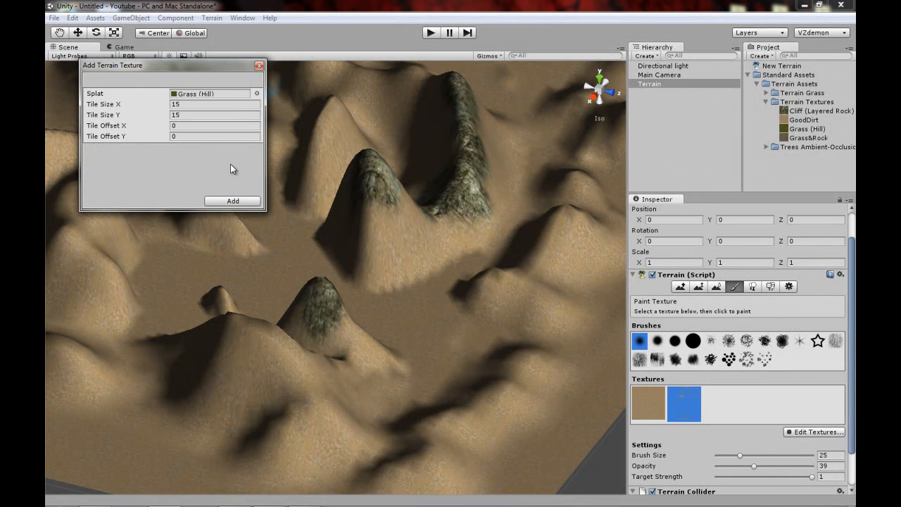
{"action": "left_click", "coordinate": [233, 201]}
Paint Grass (Hill) over the valley floor and surrounding lower slopes, enlarging the brush to 88 and lowering opacity to 18.
{"action": "left_click", "coordinate": [725, 403]}
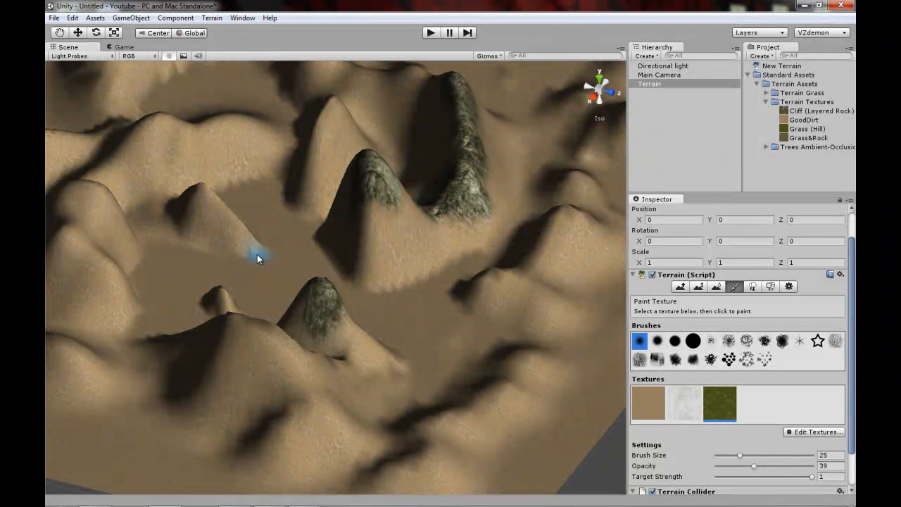
{"action": "mouse_move", "coordinate": [243, 268]}
{"action": "left_mouse_down"}
{"action": "mouse_move", "coordinate": [153, 299]}
{"action": "mouse_move", "coordinate": [188, 261]}
{"action": "mouse_move", "coordinate": [157, 267]}
{"action": "mouse_move", "coordinate": [193, 259]}
{"action": "left_mouse_up"}
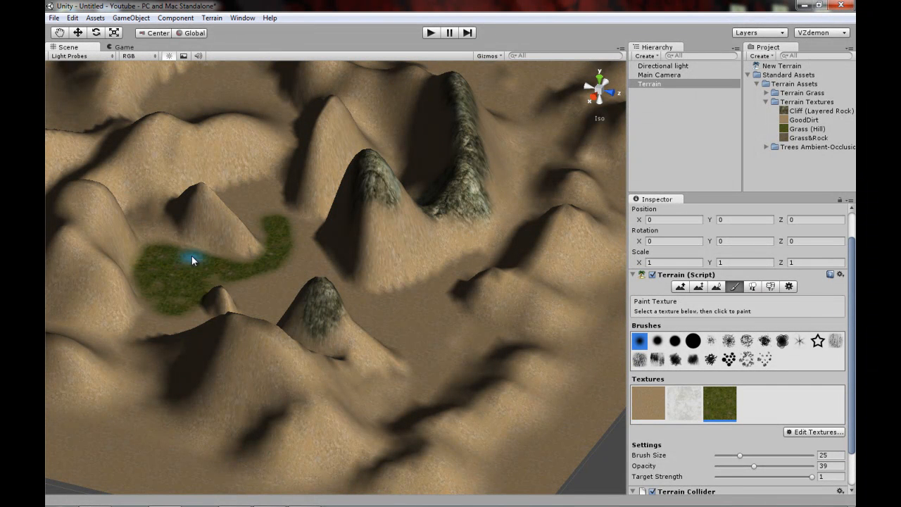
{"action": "mouse_move", "coordinate": [740, 455]}
{"action": "left_mouse_down"}
{"action": "mouse_move", "coordinate": [800, 456]}
{"action": "mouse_move", "coordinate": [713, 466]}
{"action": "left_mouse_up"}
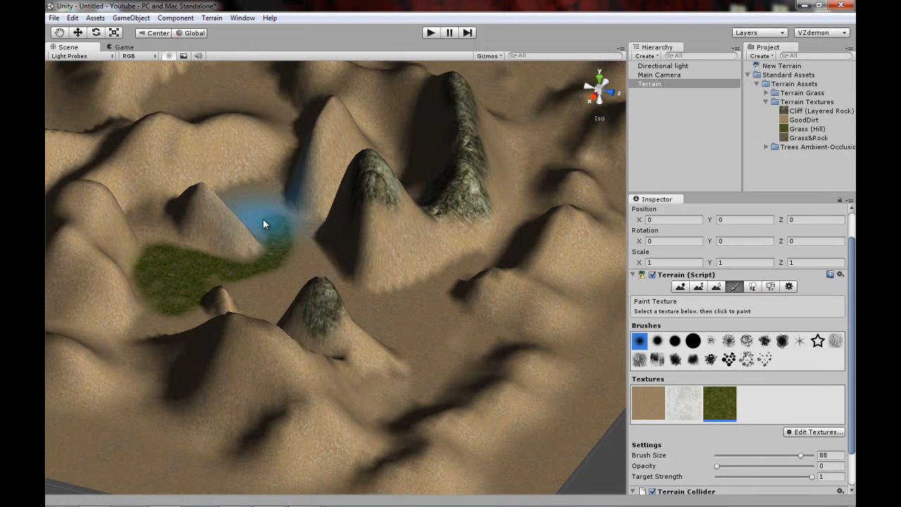
{"action": "left_click_drag", "start_coordinate": [718, 467], "coordinate": [734, 466]}
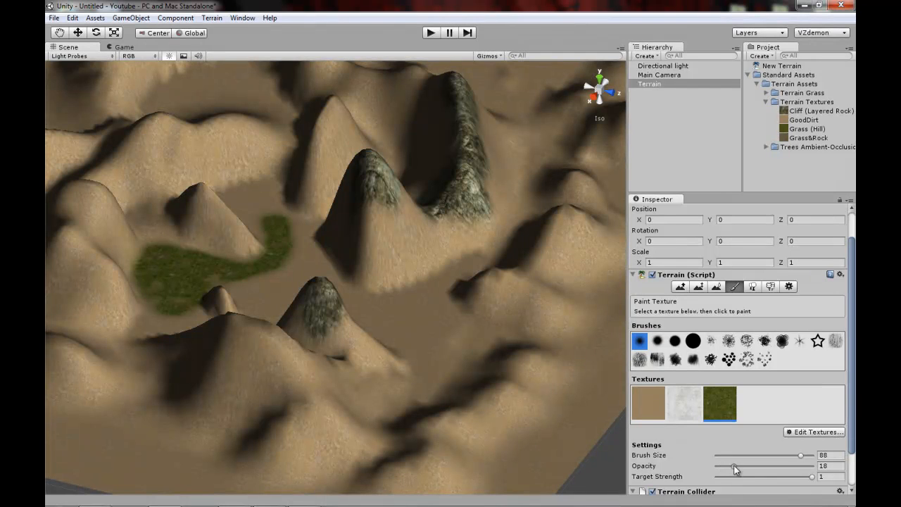
{"action": "mouse_move", "coordinate": [265, 182]}
{"action": "left_mouse_down"}
{"action": "mouse_move", "coordinate": [305, 262]}
{"action": "mouse_move", "coordinate": [168, 321]}
{"action": "mouse_move", "coordinate": [415, 337]}
{"action": "mouse_move", "coordinate": [483, 281]}
{"action": "mouse_move", "coordinate": [483, 368]}
{"action": "mouse_move", "coordinate": [438, 451]}
{"action": "mouse_move", "coordinate": [332, 252]}
{"action": "mouse_move", "coordinate": [402, 302]}
{"action": "mouse_move", "coordinate": [447, 276]}
{"action": "mouse_move", "coordinate": [350, 279]}
{"action": "left_mouse_up"}
{"action": "middle_click_drag", "start_coordinate": [350, 275], "coordinate": [199, 212]}
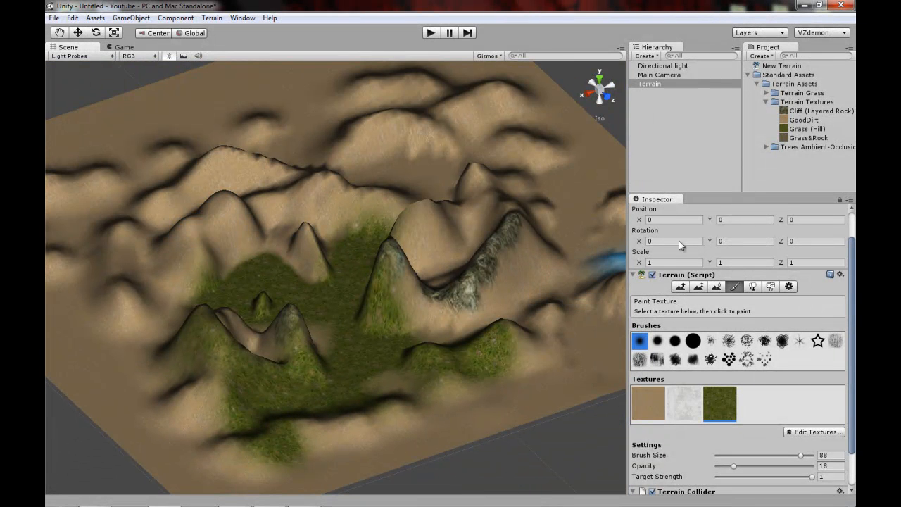
Activate Place Trees for the terrain, then find the Palm model in the Trees Ambient-Occlusion assets and preview it.
{"action": "mouse_move", "coordinate": [396, 195]}
{"action": "middle_mouse_down"}
{"action": "mouse_move", "coordinate": [336, 227]}
{"action": "mouse_move", "coordinate": [404, 200]}
{"action": "mouse_move", "coordinate": [419, 181]}
{"action": "middle_mouse_up"}
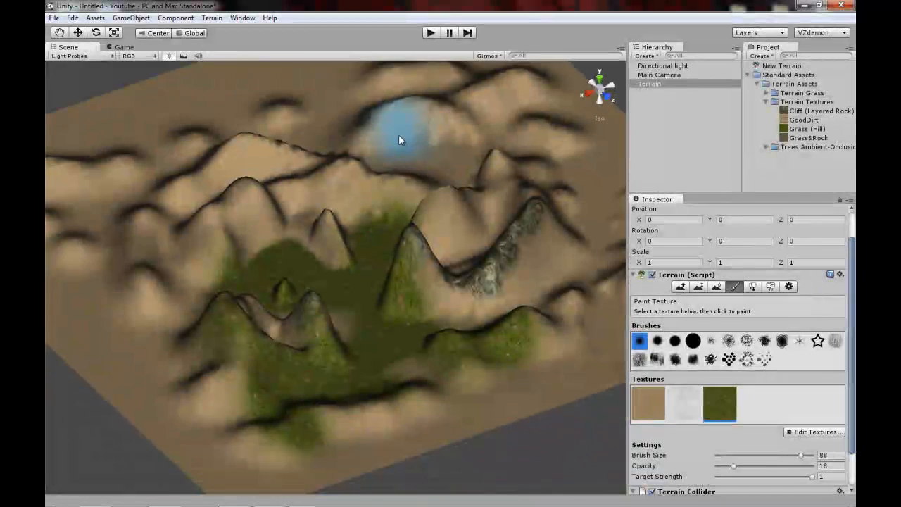
{"action": "scroll", "coordinate": [401, 169], "scroll_direction": "up", "scroll_amount": 3}
{"action": "left_click", "coordinate": [754, 286]}
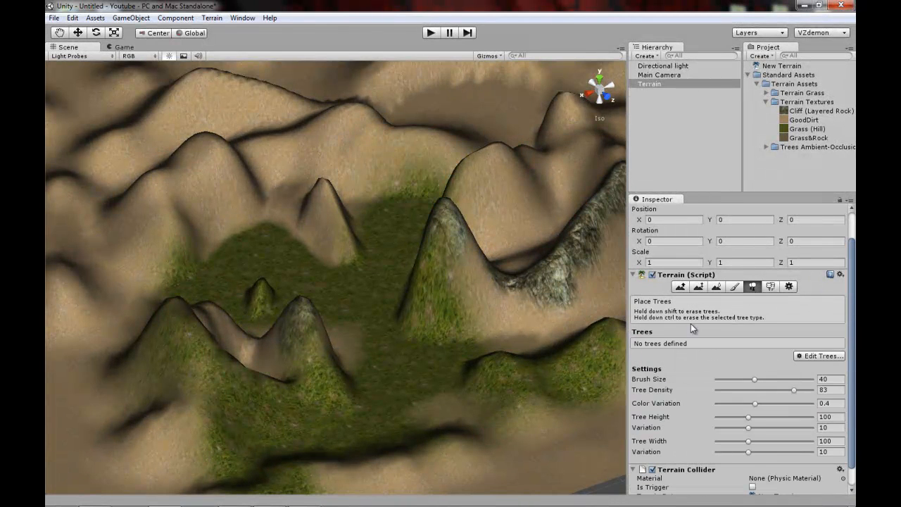
{"action": "mouse_move", "coordinate": [364, 207]}
{"action": "middle_mouse_down"}
{"action": "mouse_move", "coordinate": [388, 237]}
{"action": "mouse_move", "coordinate": [344, 213]}
{"action": "mouse_move", "coordinate": [584, 282]}
{"action": "mouse_move", "coordinate": [396, 227]}
{"action": "mouse_move", "coordinate": [457, 263]}
{"action": "mouse_move", "coordinate": [429, 248]}
{"action": "mouse_move", "coordinate": [302, 226]}
{"action": "mouse_move", "coordinate": [374, 234]}
{"action": "mouse_move", "coordinate": [429, 191]}
{"action": "middle_mouse_up"}
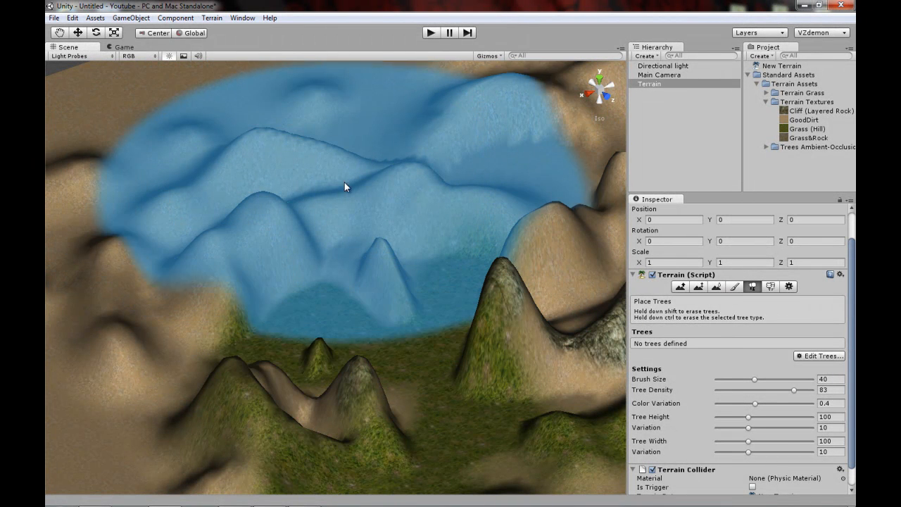
{"action": "middle_click_drag", "start_coordinate": [283, 236], "coordinate": [339, 207]}
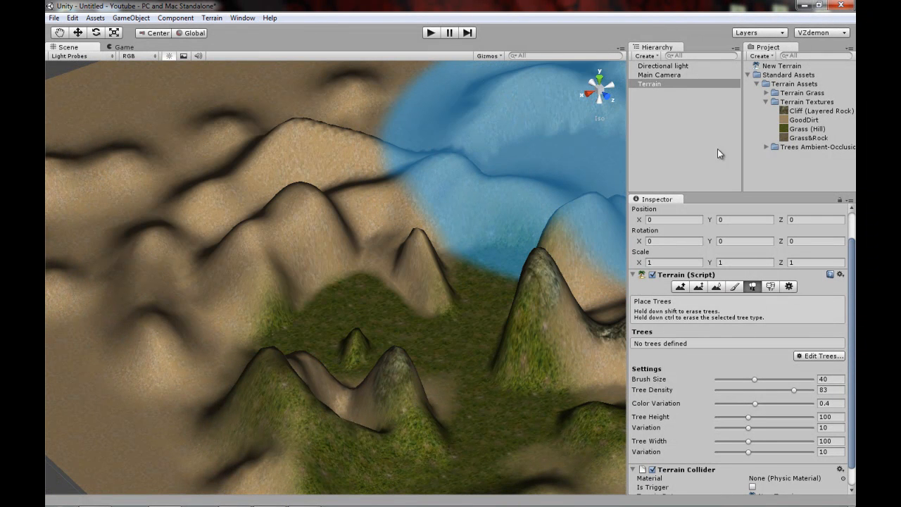
{"action": "left_click", "coordinate": [767, 146]}
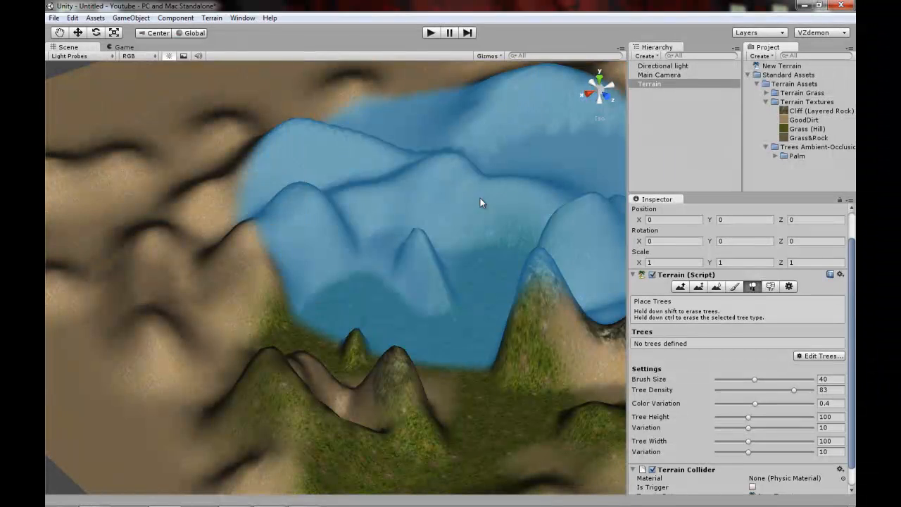
{"action": "left_click", "coordinate": [775, 156]}
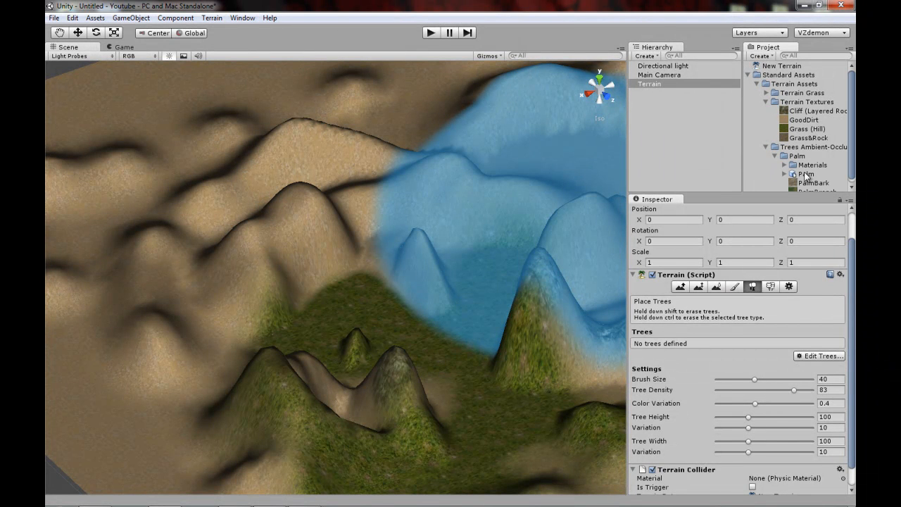
{"action": "left_click", "coordinate": [807, 174]}
{"action": "mouse_move", "coordinate": [759, 434]}
{"action": "left_mouse_down"}
{"action": "mouse_move", "coordinate": [744, 450]}
{"action": "mouse_move", "coordinate": [751, 445]}
{"action": "left_mouse_up"}
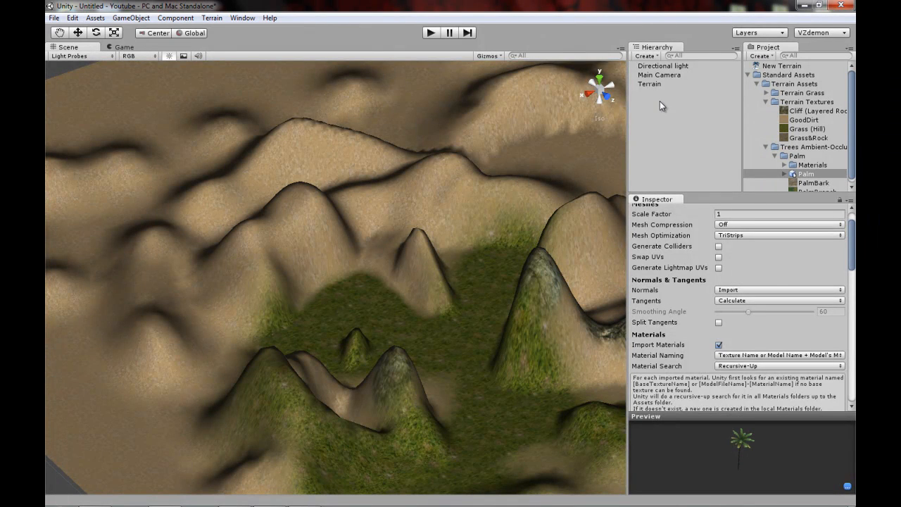
Add the Palm model to the terrain's tree list with a bend factor of 0.
{"action": "left_click", "coordinate": [649, 84]}
{"action": "right_click_drag", "start_coordinate": [418, 159], "coordinate": [561, 255]}
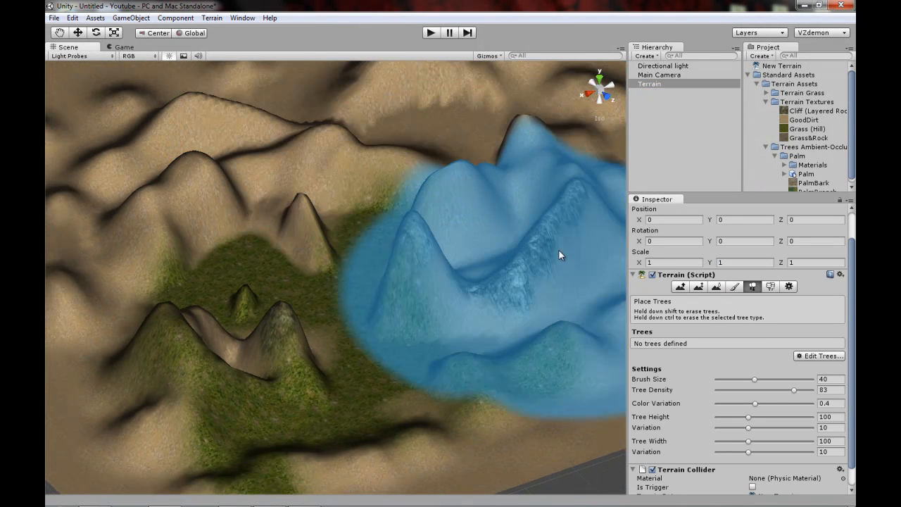
{"action": "left_click", "coordinate": [808, 356]}
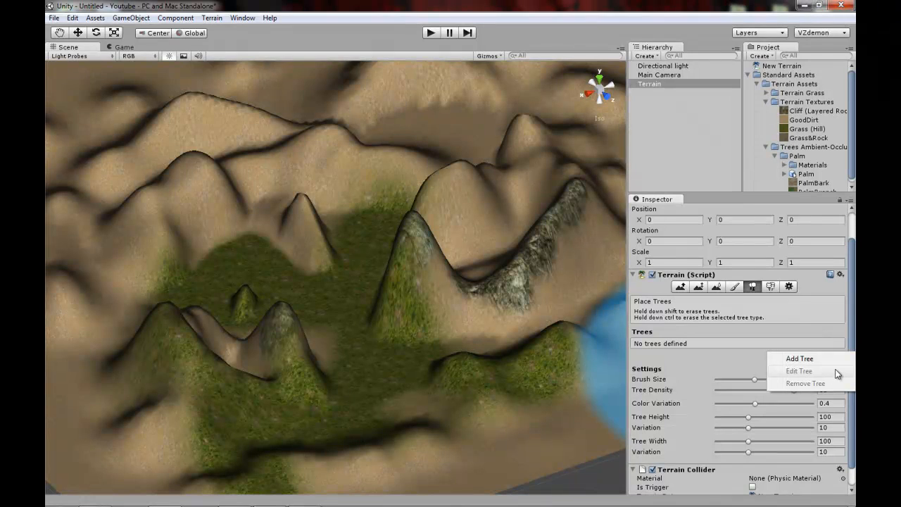
{"action": "left_click", "coordinate": [810, 357]}
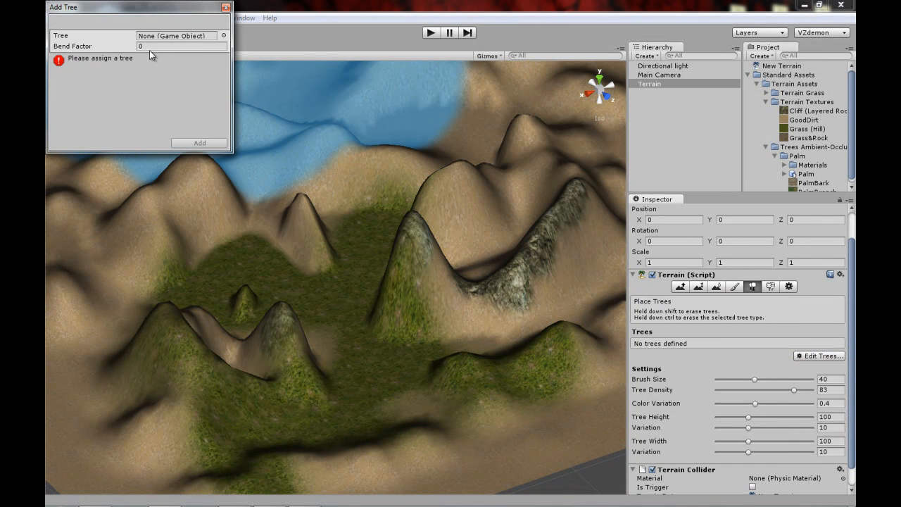
{"action": "left_click_drag", "start_coordinate": [808, 178], "coordinate": [169, 41]}
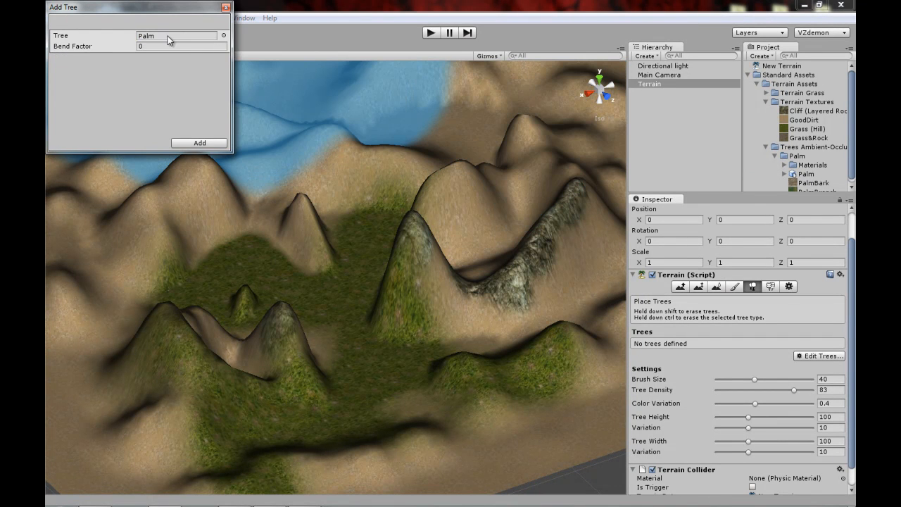
{"action": "left_click", "coordinate": [202, 143]}
Set the palm brush's tree density to 41, tree height to 167 and tree width to 185.
{"action": "scroll", "coordinate": [395, 190], "scroll_direction": "up", "scroll_amount": 3}
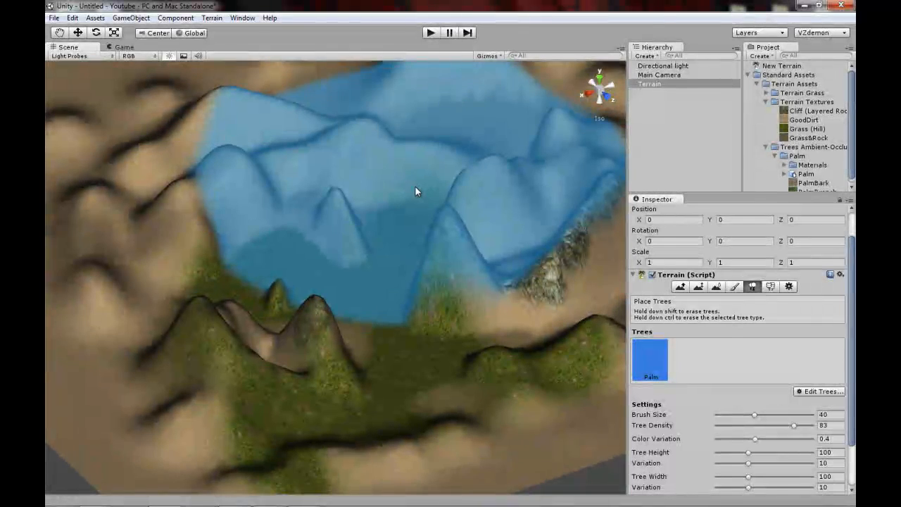
{"action": "middle_click_drag", "start_coordinate": [410, 172], "coordinate": [392, 197]}
{"action": "scroll", "coordinate": [799, 379], "scroll_direction": "down", "scroll_amount": 1}
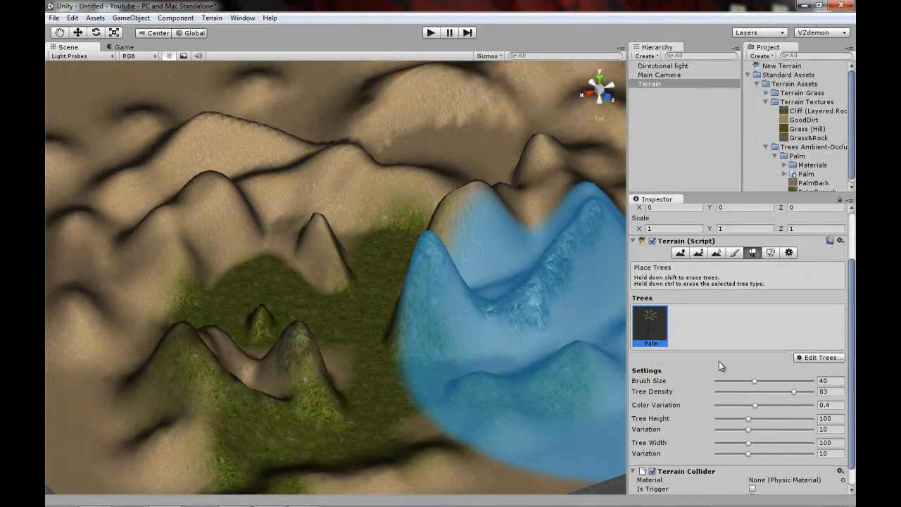
{"action": "left_click_drag", "start_coordinate": [795, 392], "coordinate": [750, 392]}
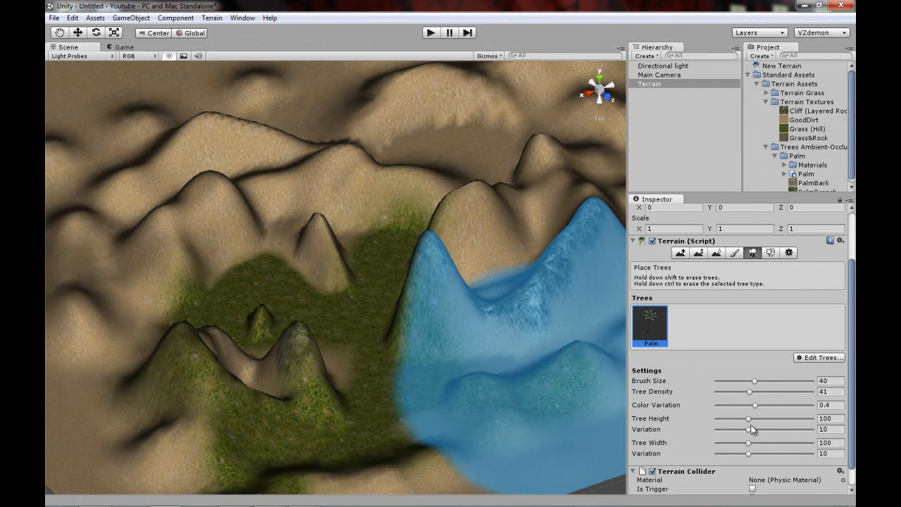
{"action": "left_click_drag", "start_coordinate": [749, 421], "coordinate": [791, 446]}
Place palm trees across the grassy valley and the hills behind it.
{"action": "mouse_move", "coordinate": [422, 350]}
{"action": "left_mouse_down"}
{"action": "mouse_move", "coordinate": [374, 326]}
{"action": "mouse_move", "coordinate": [305, 356]}
{"action": "left_mouse_up"}
{"action": "middle_click_drag", "start_coordinate": [219, 237], "coordinate": [363, 278]}
{"action": "scroll", "coordinate": [369, 314], "scroll_direction": "down", "scroll_amount": 3}
{"action": "left_click_drag", "start_coordinate": [363, 279], "coordinate": [460, 271], "text": "alt"}
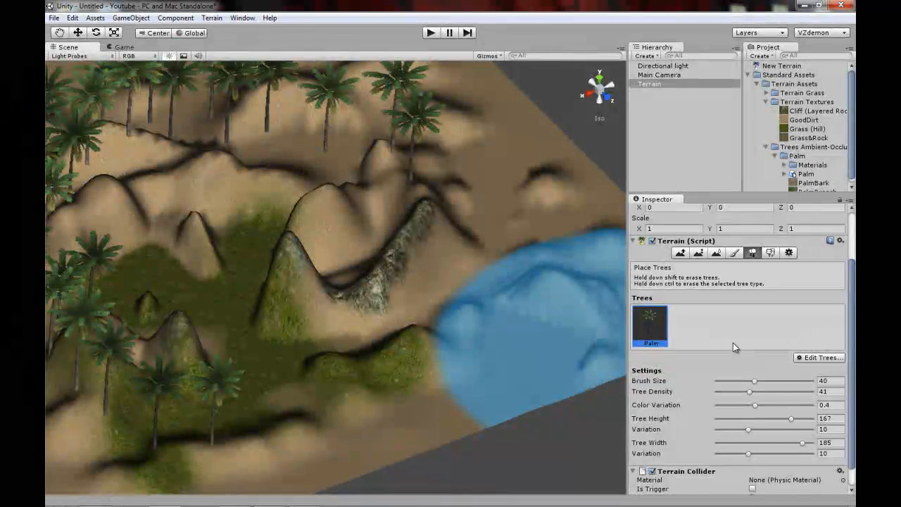
Activate Paint Details for the terrain.
{"action": "scroll", "coordinate": [748, 367], "scroll_direction": "down", "scroll_amount": 1}
{"action": "scroll", "coordinate": [753, 363], "scroll_direction": "up", "scroll_amount": 1}
{"action": "left_click_drag", "start_coordinate": [564, 296], "coordinate": [423, 225], "text": "alt"}
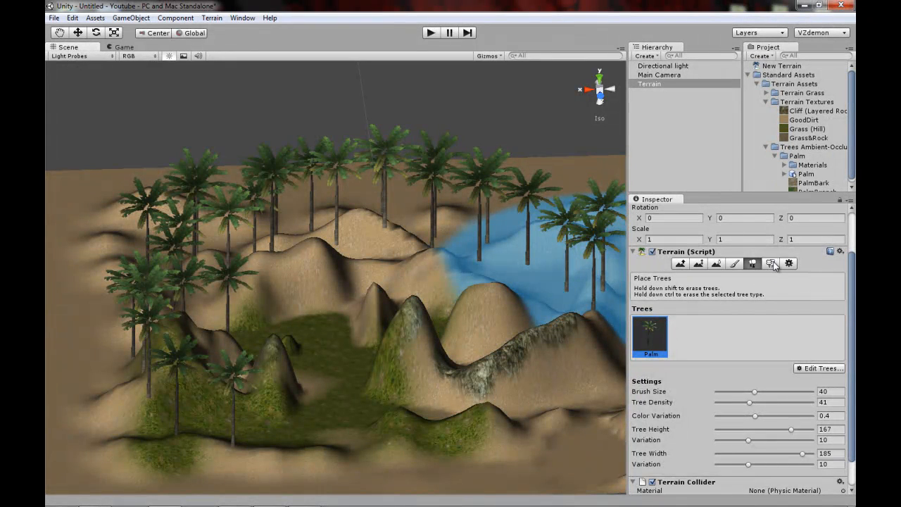
{"action": "left_click", "coordinate": [772, 263]}
{"action": "left_click_drag", "start_coordinate": [500, 243], "coordinate": [464, 292], "text": "alt"}
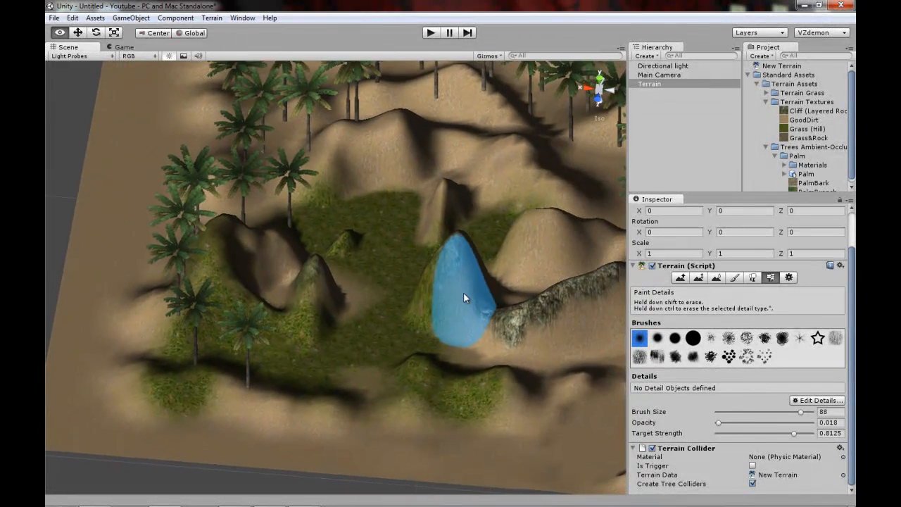
{"action": "scroll", "coordinate": [430, 283], "scroll_direction": "up", "scroll_amount": 8}
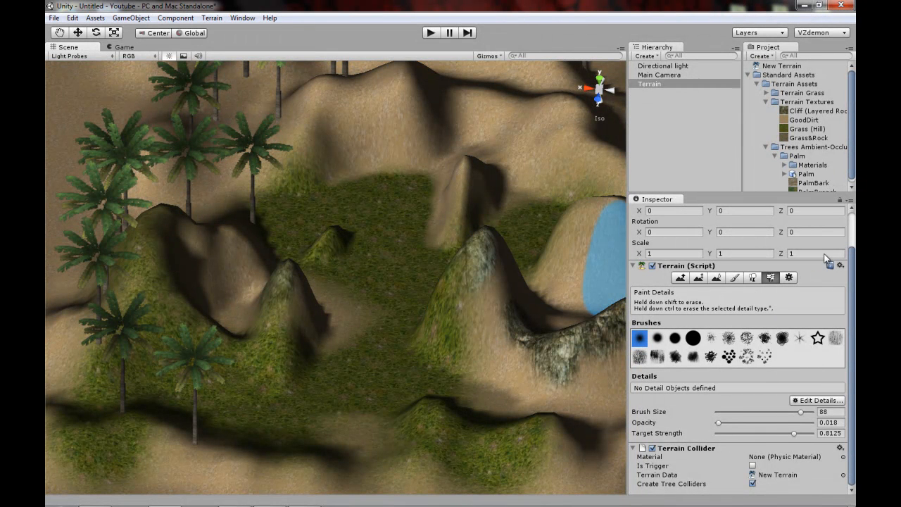
Find the Terrain Grass assets and preview the Grass and Grass2 textures.
{"action": "left_click", "coordinate": [767, 147]}
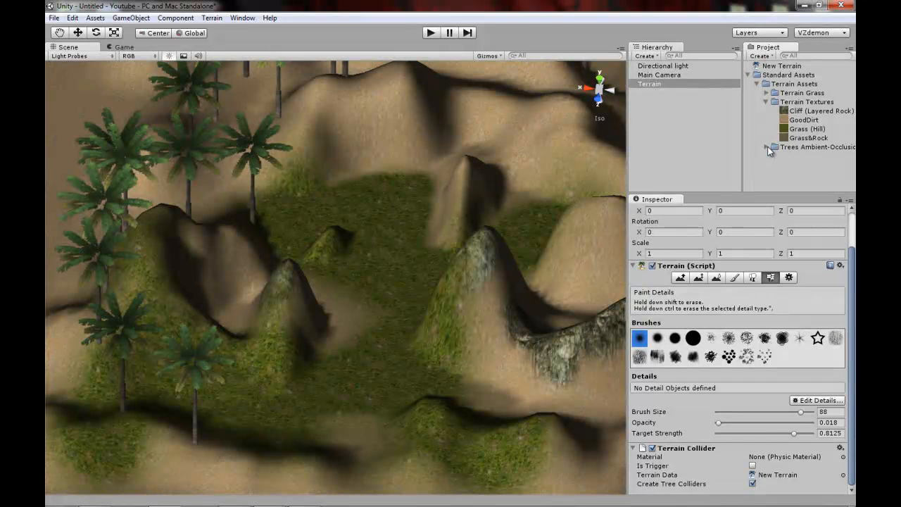
{"action": "left_click", "coordinate": [766, 102]}
{"action": "left_click", "coordinate": [767, 93]}
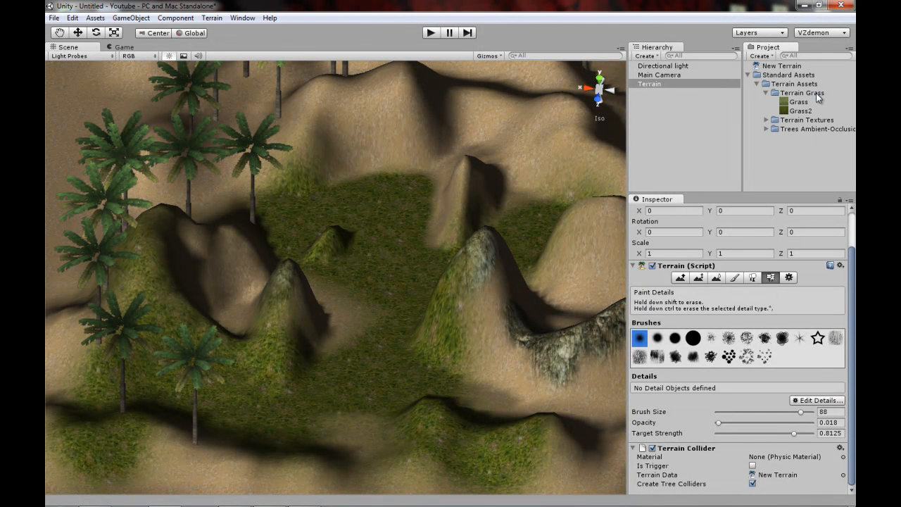
{"action": "left_click", "coordinate": [816, 93]}
{"action": "left_click", "coordinate": [803, 102]}
{"action": "left_click", "coordinate": [804, 111]}
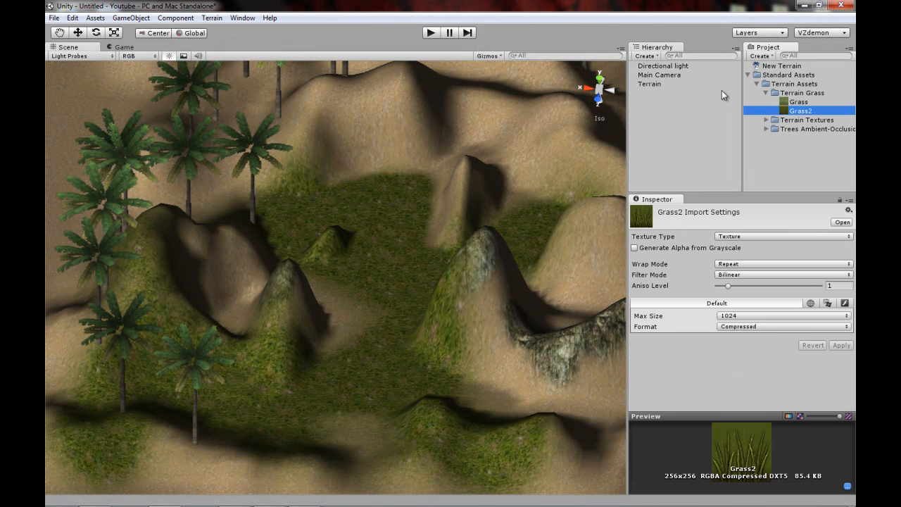
Add the Grass texture to the terrain's detail list as a grass texture.
{"action": "left_click", "coordinate": [658, 85]}
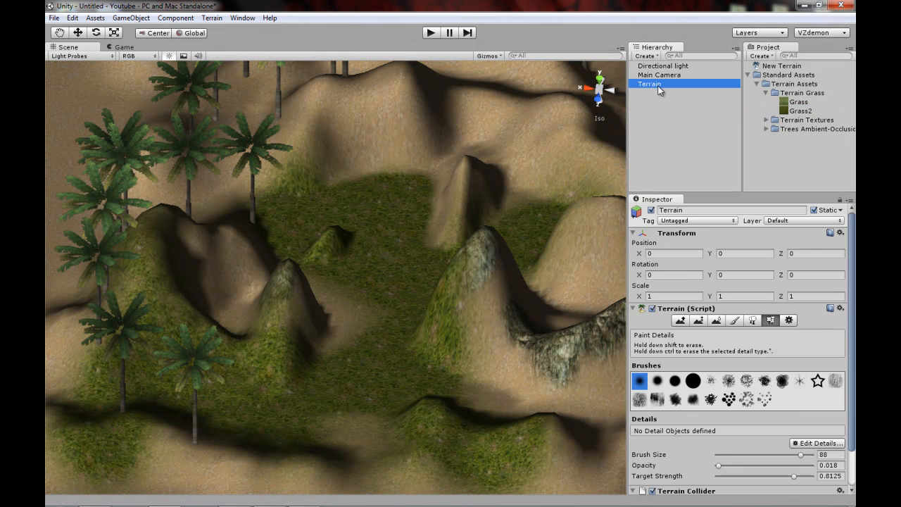
{"action": "scroll", "coordinate": [775, 339], "scroll_direction": "down", "scroll_amount": 3}
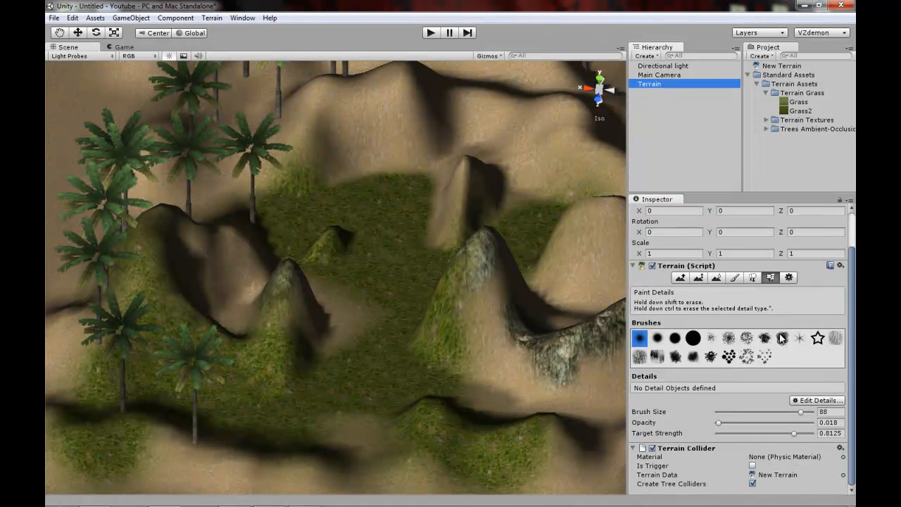
{"action": "left_click", "coordinate": [810, 400]}
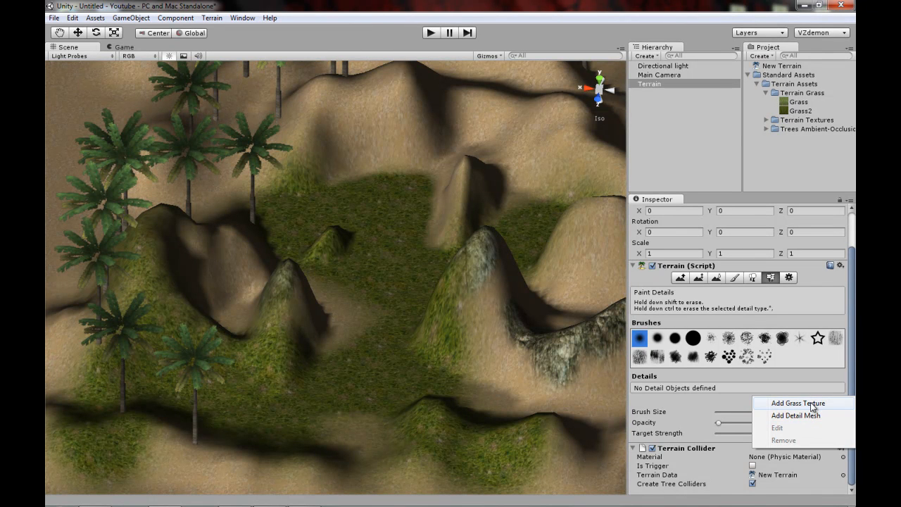
{"action": "left_click", "coordinate": [813, 407]}
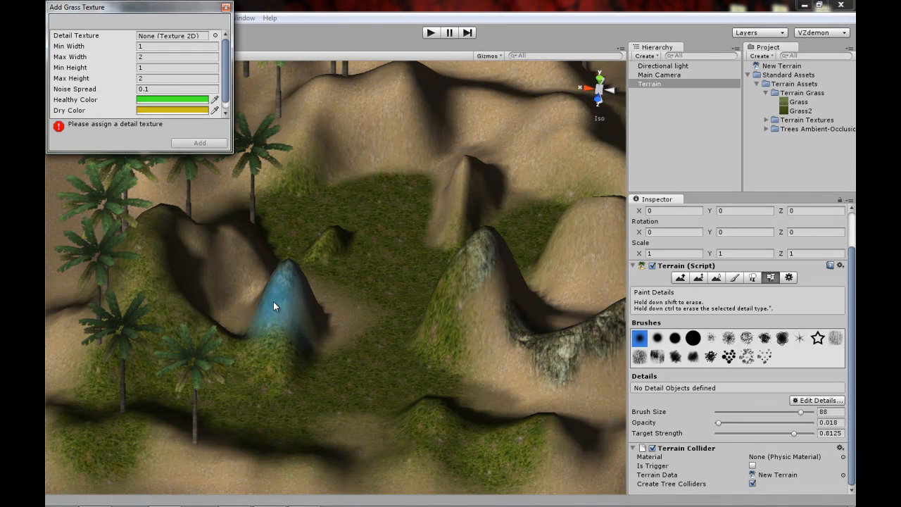
{"action": "middle_click_drag", "start_coordinate": [273, 302], "coordinate": [377, 289]}
{"action": "left_click_drag", "start_coordinate": [376, 290], "coordinate": [346, 289], "text": "alt"}
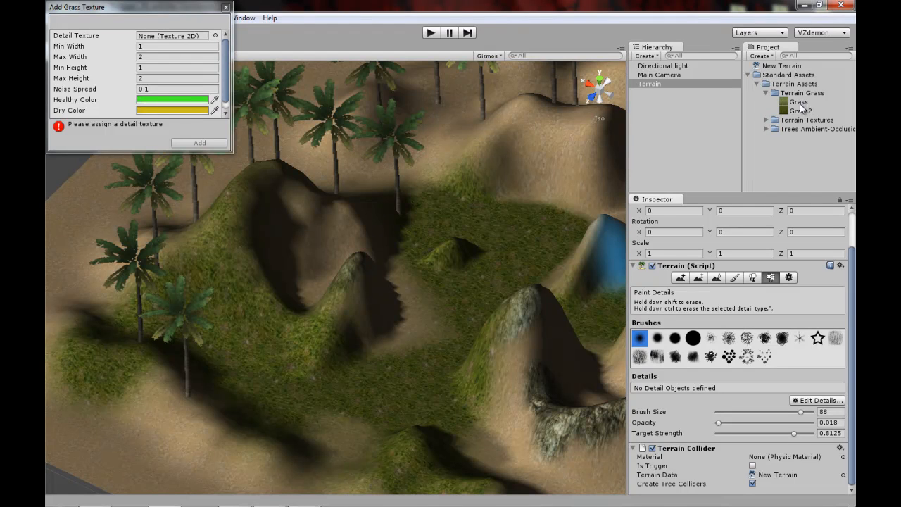
{"action": "left_click_drag", "start_coordinate": [800, 105], "coordinate": [179, 38]}
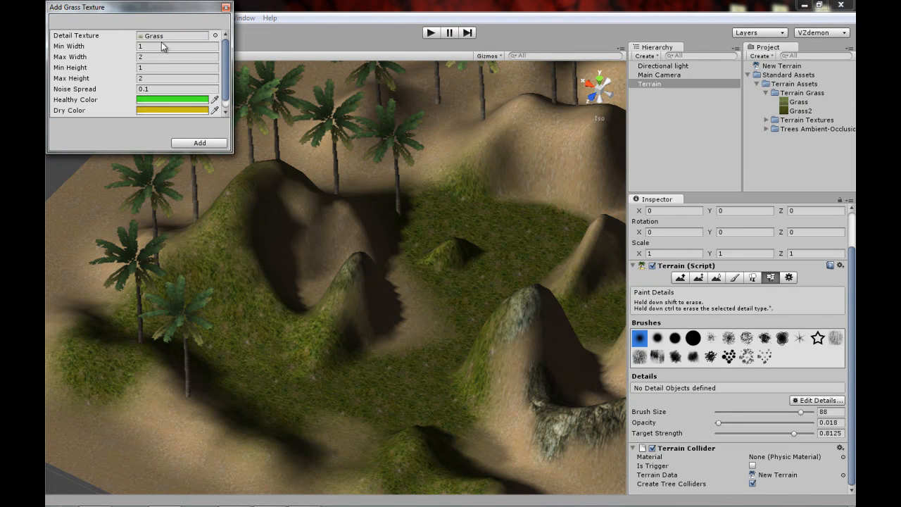
{"action": "left_click", "coordinate": [200, 146]}
Set the detail brush's opacity to 0.125, brush size to 55 and target strength to 0.5.
{"action": "middle_click_drag", "start_coordinate": [397, 192], "coordinate": [323, 167]}
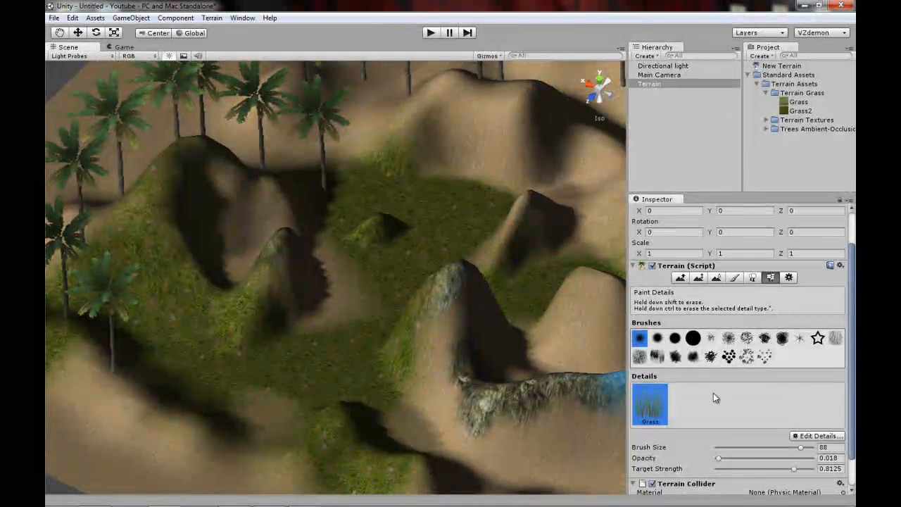
{"action": "left_click", "coordinate": [735, 277]}
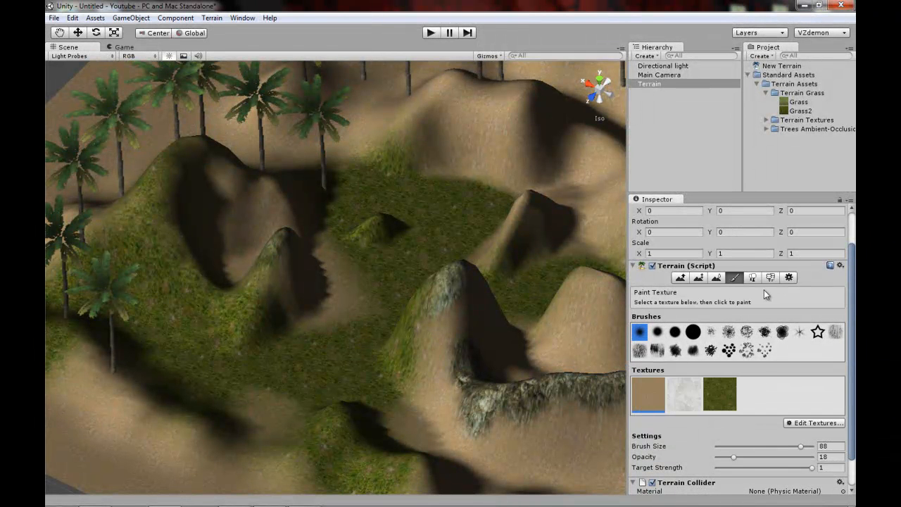
{"action": "left_click", "coordinate": [771, 277]}
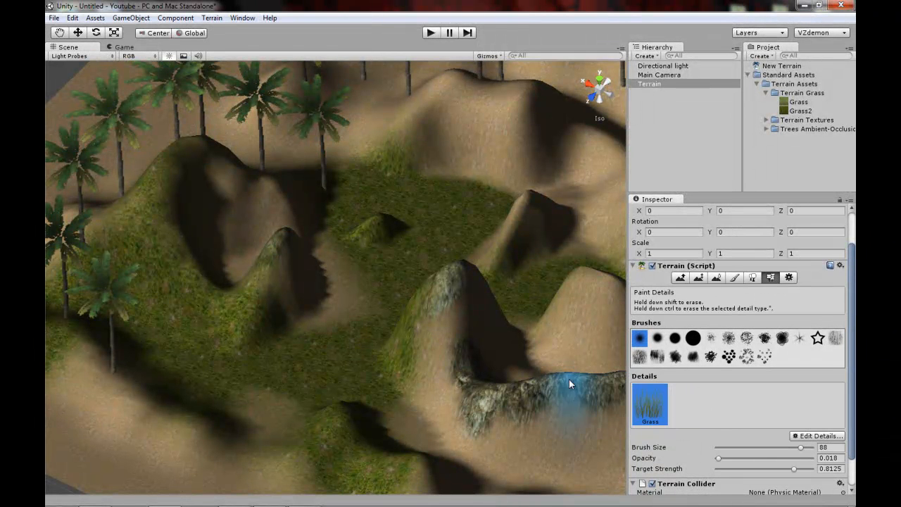
{"action": "middle_click_drag", "start_coordinate": [429, 191], "coordinate": [424, 178]}
{"action": "left_click_drag", "start_coordinate": [719, 460], "coordinate": [730, 461]}
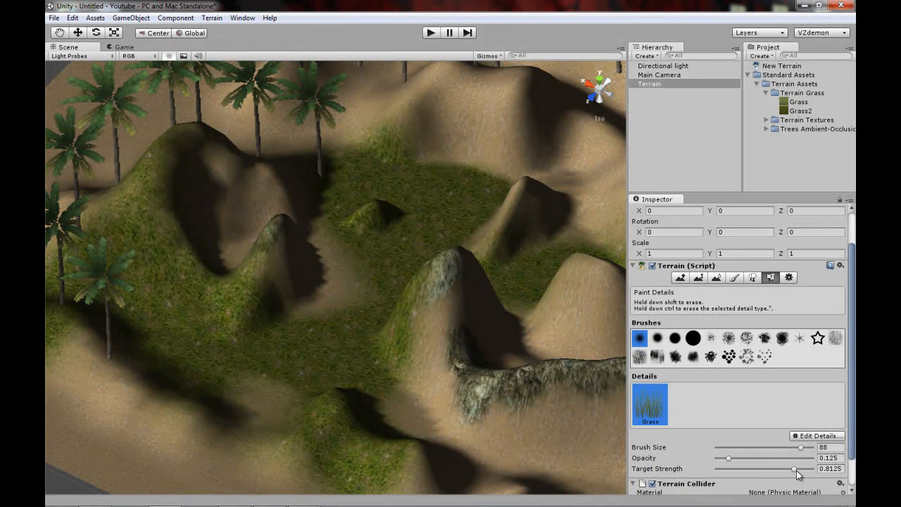
{"action": "left_click_drag", "start_coordinate": [802, 448], "coordinate": [768, 448]}
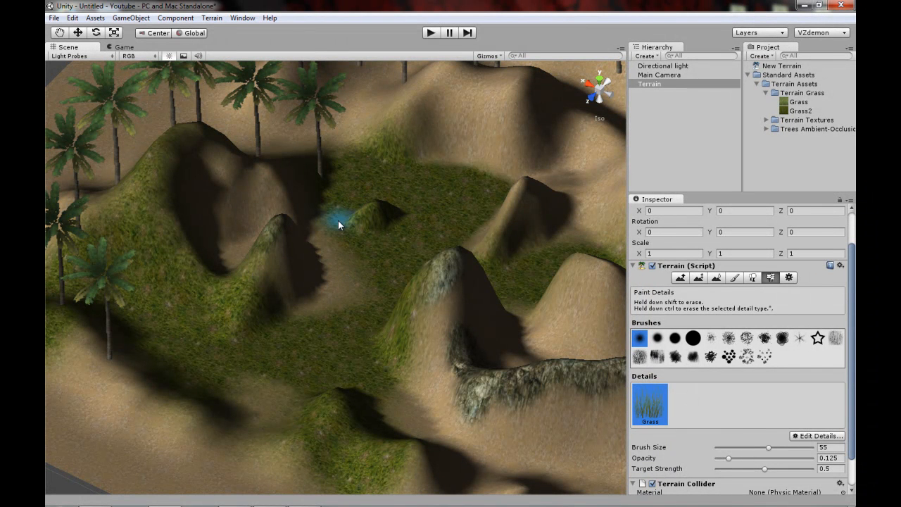
Examine the small grassy mound in the valley and the ground around it up close.
{"action": "mouse_move", "coordinate": [392, 191]}
{"action": "middle_mouse_down"}
{"action": "mouse_move", "coordinate": [298, 258]}
{"action": "mouse_move", "coordinate": [434, 254]}
{"action": "mouse_move", "coordinate": [524, 290]}
{"action": "middle_mouse_up"}
{"action": "scroll", "coordinate": [440, 254], "scroll_direction": "up", "scroll_amount": 2}
{"action": "scroll", "coordinate": [420, 245], "scroll_direction": "up", "scroll_amount": 2}
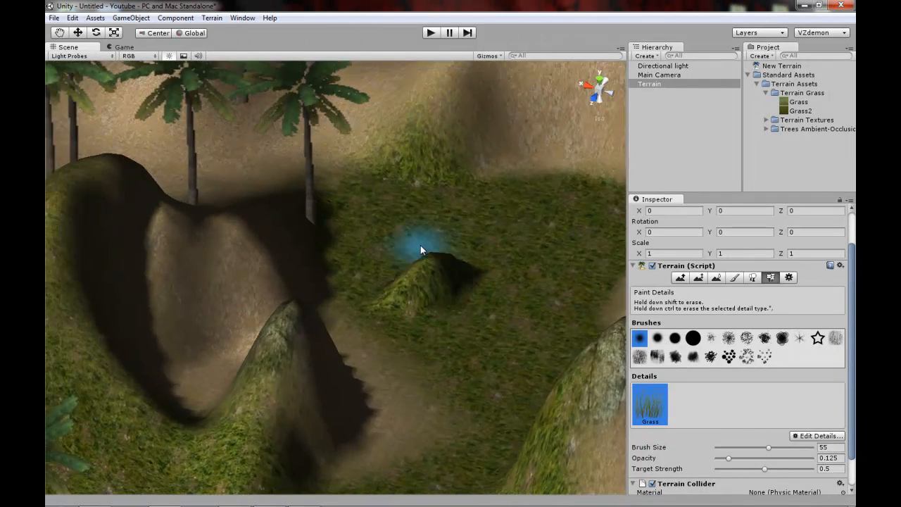
{"action": "mouse_move", "coordinate": [432, 251]}
{"action": "middle_mouse_down"}
{"action": "mouse_move", "coordinate": [381, 225]}
{"action": "mouse_move", "coordinate": [329, 283]}
{"action": "middle_mouse_up"}
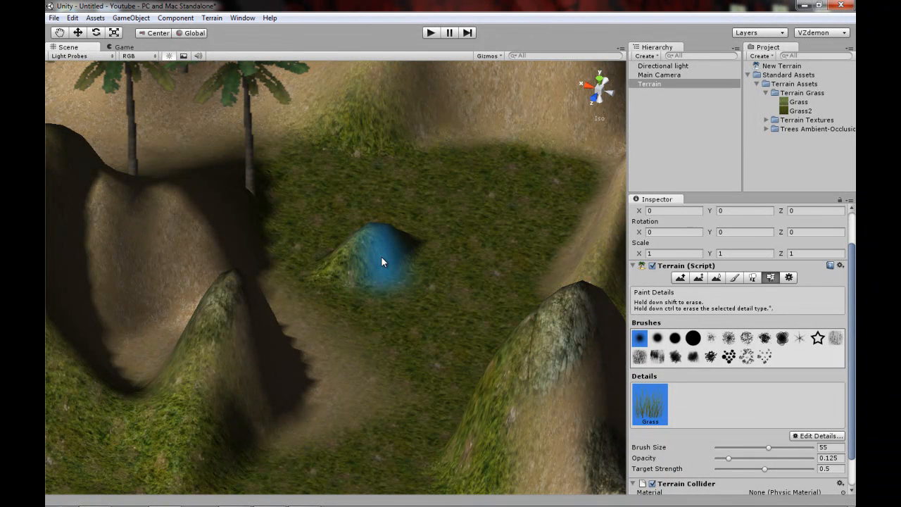
{"action": "mouse_move", "coordinate": [368, 269]}
{"action": "middle_mouse_down"}
{"action": "mouse_move", "coordinate": [351, 274]}
{"action": "mouse_move", "coordinate": [380, 273]}
{"action": "mouse_move", "coordinate": [377, 283]}
{"action": "middle_mouse_up"}
{"action": "scroll", "coordinate": [376, 289], "scroll_direction": "up", "scroll_amount": 5}
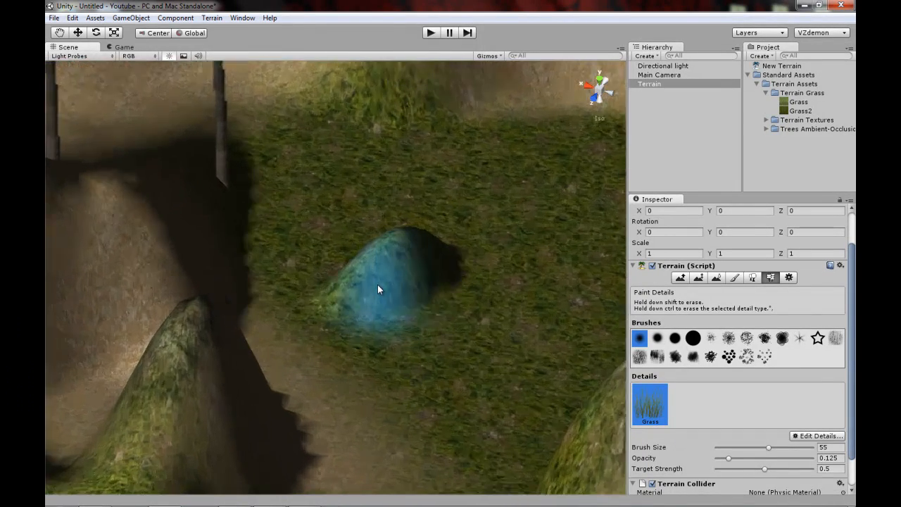
{"action": "scroll", "coordinate": [381, 286], "scroll_direction": "up", "scroll_amount": 8}
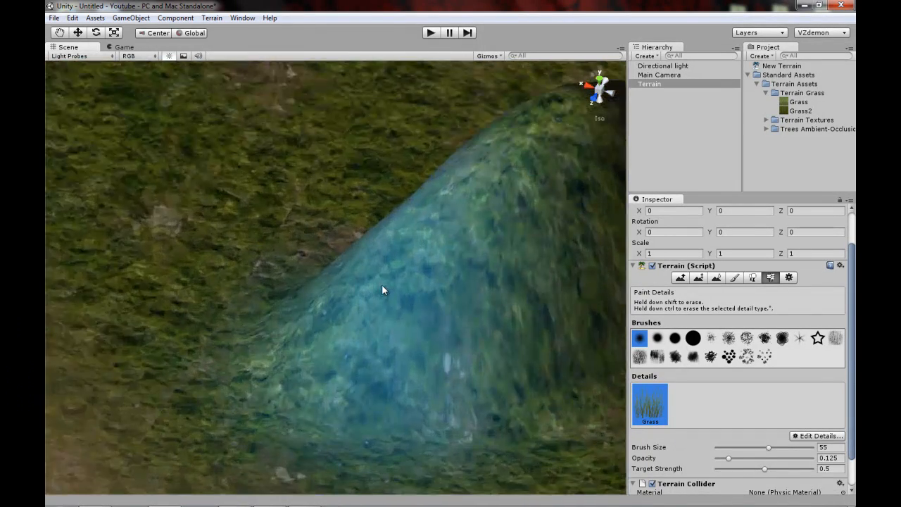
{"action": "scroll", "coordinate": [382, 284], "scroll_direction": "down", "scroll_amount": 10}
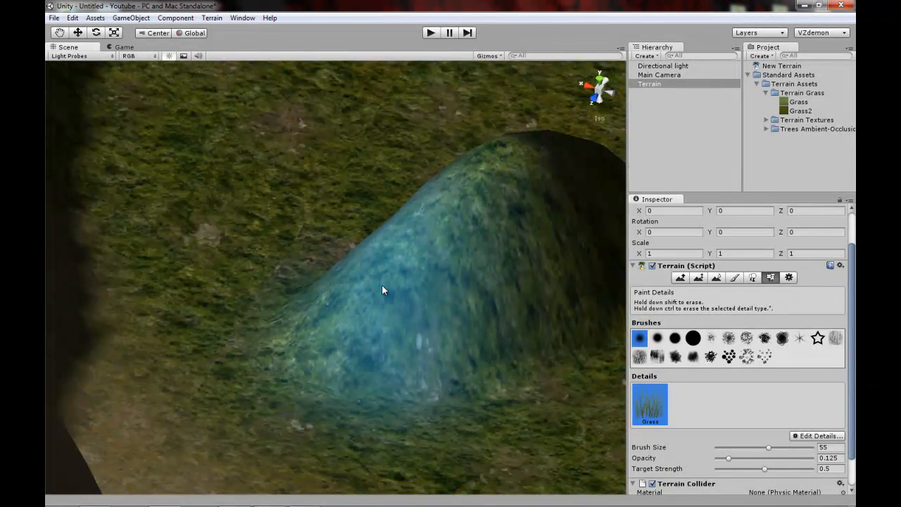
{"action": "middle_click_drag", "start_coordinate": [381, 284], "coordinate": [313, 174]}
{"action": "middle_click_drag", "start_coordinate": [399, 342], "coordinate": [344, 223]}
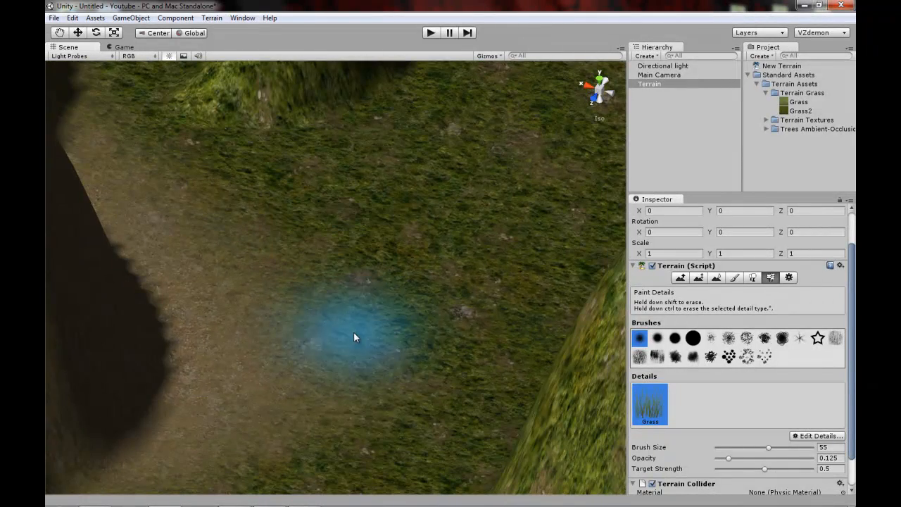
Set the grass detail brush size to 47 and its opacity to 0.55.
{"action": "scroll", "coordinate": [817, 361], "scroll_direction": "down", "scroll_amount": 2}
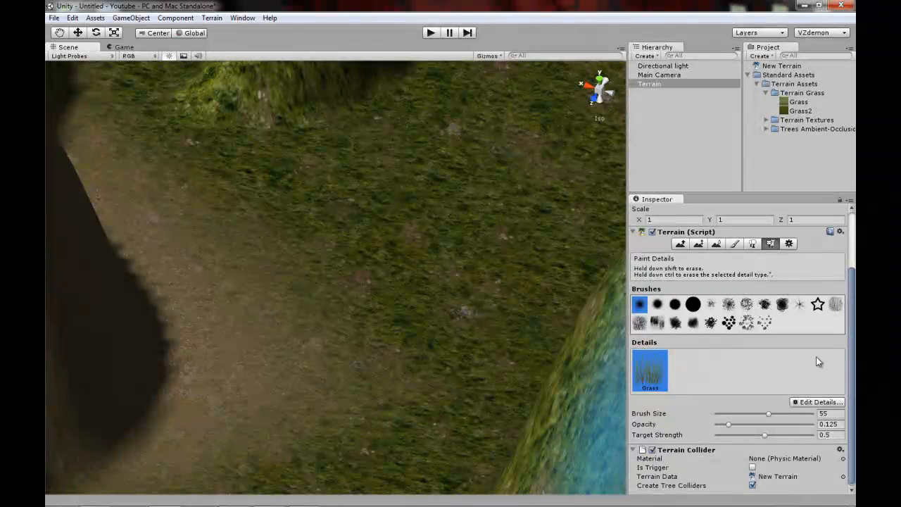
{"action": "scroll", "coordinate": [707, 349], "scroll_direction": "down", "scroll_amount": 1}
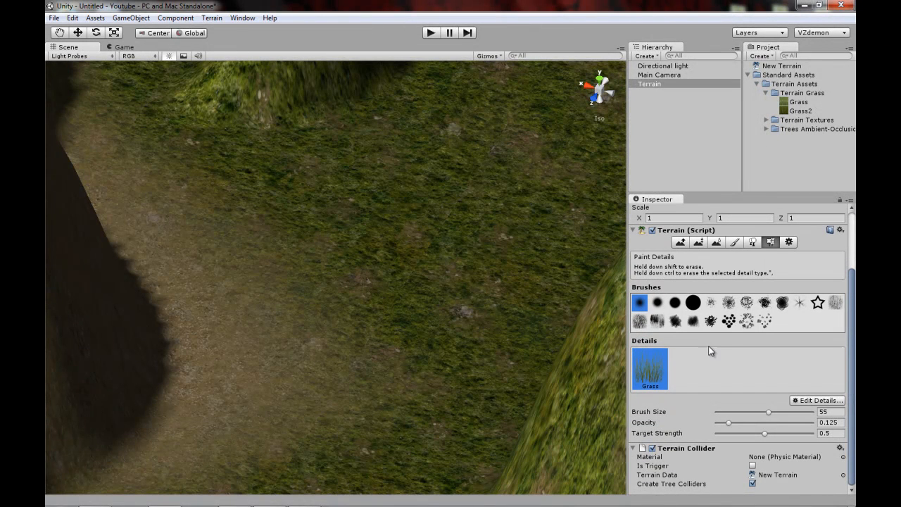
{"action": "mouse_move", "coordinate": [387, 498]}
{"action": "left_click", "coordinate": [304, 496]}
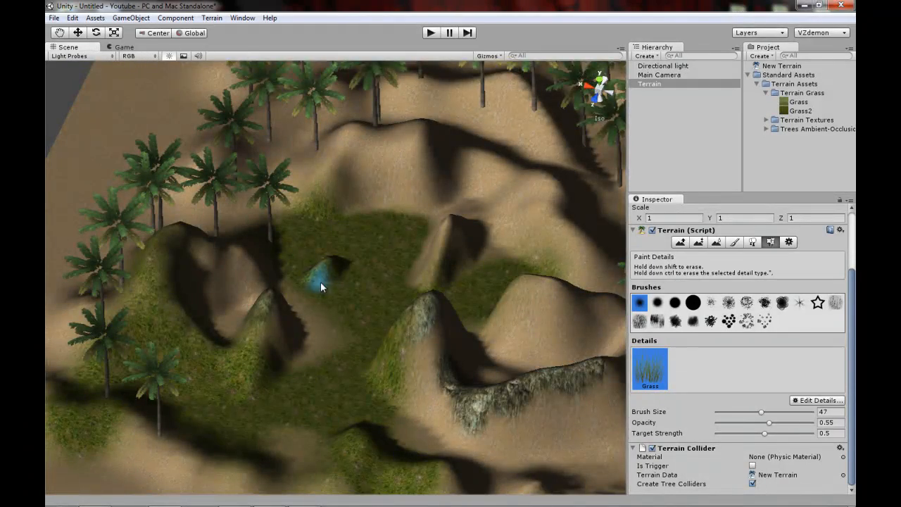
Paint Grass details over the valley floor and the peaks on both sides of it.
{"action": "middle_click_drag", "start_coordinate": [320, 286], "coordinate": [348, 278]}
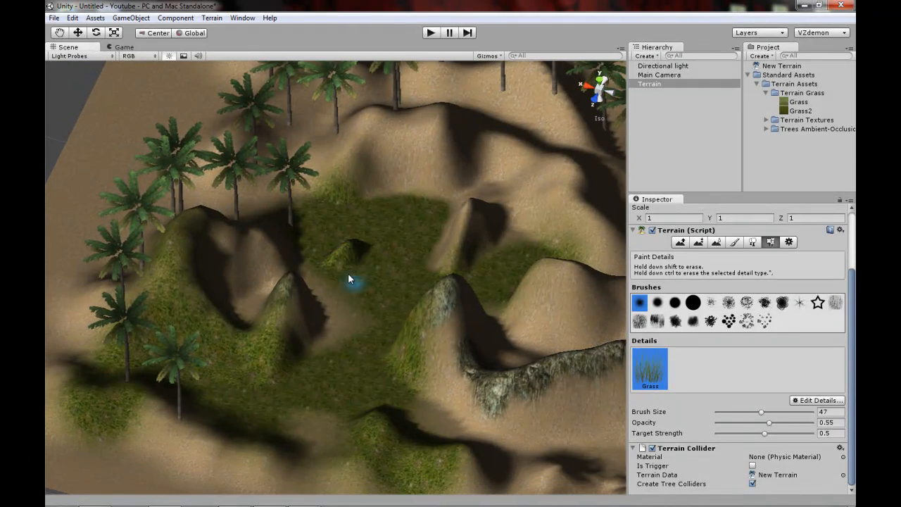
{"action": "left_click_drag", "start_coordinate": [409, 315], "coordinate": [372, 301], "text": "alt"}
{"action": "middle_click_drag", "start_coordinate": [366, 296], "coordinate": [329, 290]}
{"action": "scroll", "coordinate": [329, 286], "scroll_direction": "up", "scroll_amount": 2}
{"action": "scroll", "coordinate": [310, 271], "scroll_direction": "up", "scroll_amount": 2}
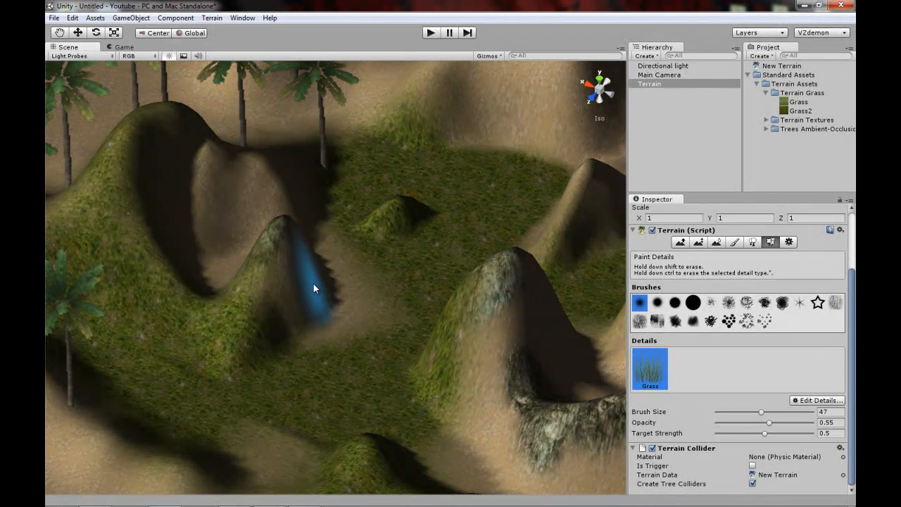
{"action": "mouse_move", "coordinate": [341, 270]}
{"action": "middle_mouse_down"}
{"action": "mouse_move", "coordinate": [398, 260]}
{"action": "mouse_move", "coordinate": [350, 265]}
{"action": "mouse_move", "coordinate": [374, 251]}
{"action": "mouse_move", "coordinate": [350, 280]}
{"action": "middle_mouse_up"}
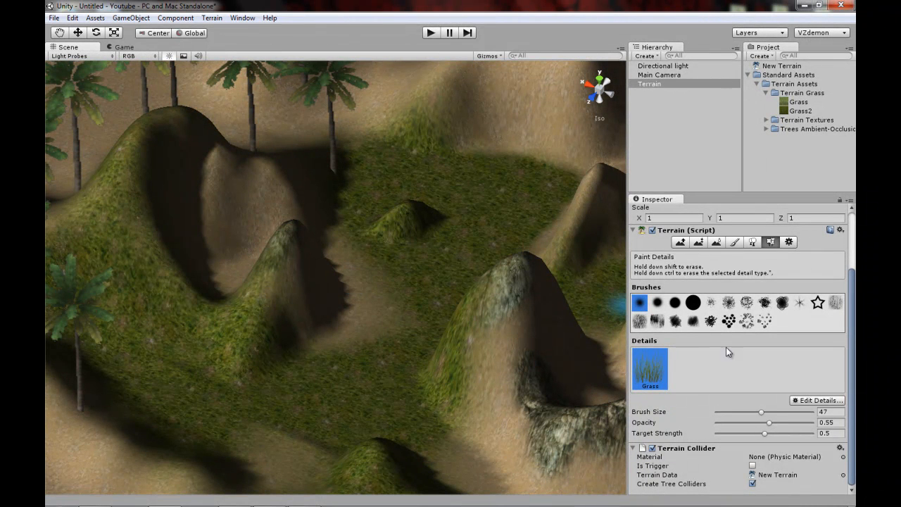
{"action": "mouse_move", "coordinate": [314, 242]}
{"action": "middle_mouse_down"}
{"action": "mouse_move", "coordinate": [358, 302]}
{"action": "mouse_move", "coordinate": [305, 237]}
{"action": "middle_mouse_up"}
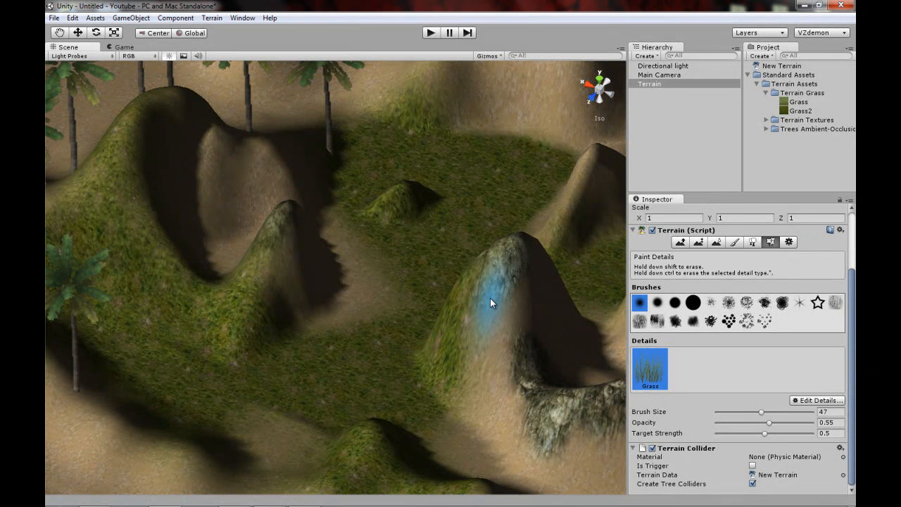
Increase the terrain's detail distance to 146 in the terrain settings.
{"action": "left_click", "coordinate": [790, 242]}
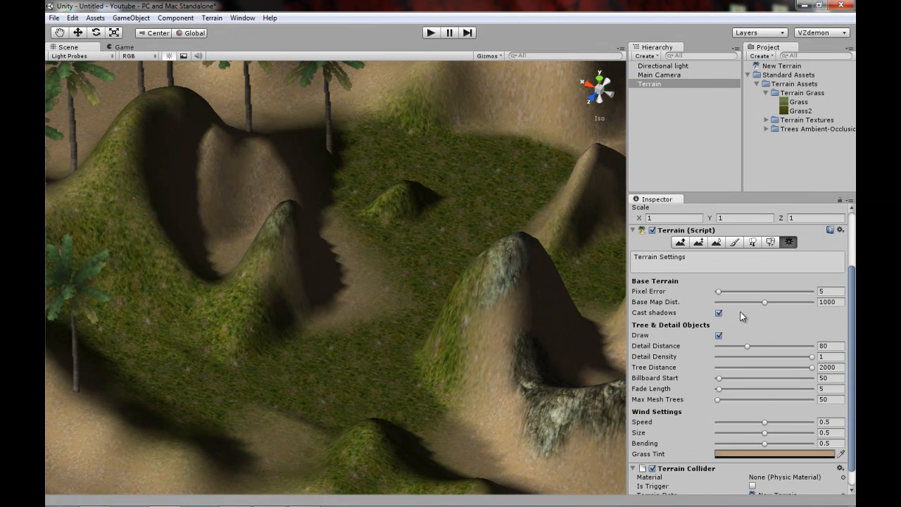
{"action": "scroll", "coordinate": [741, 317], "scroll_direction": "down", "scroll_amount": 1}
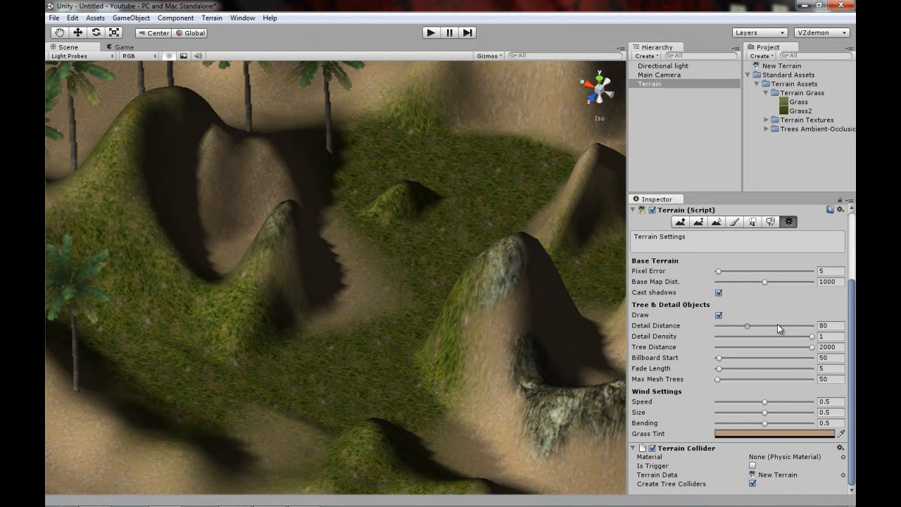
{"action": "left_click_drag", "start_coordinate": [749, 325], "coordinate": [792, 325]}
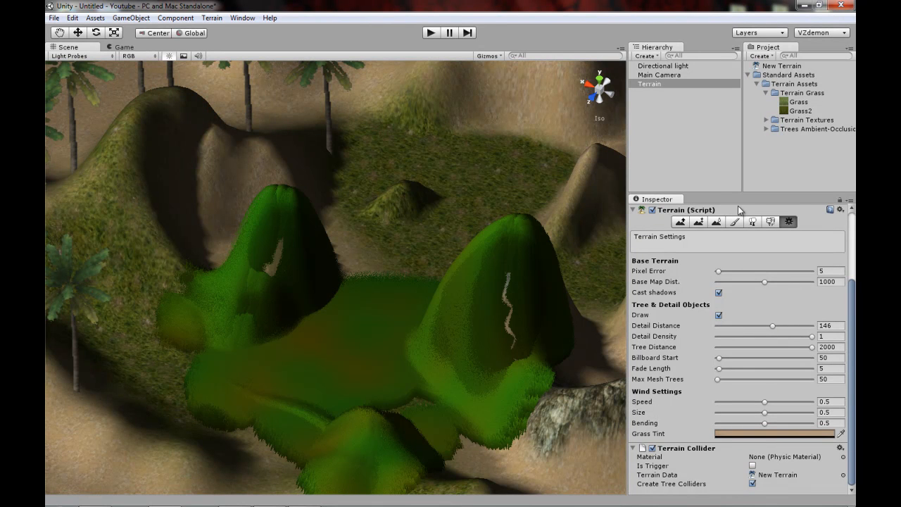
Return to Paint Details and choose the second soft round brush for the grass.
{"action": "left_click", "coordinate": [753, 222]}
{"action": "left_click", "coordinate": [770, 230]}
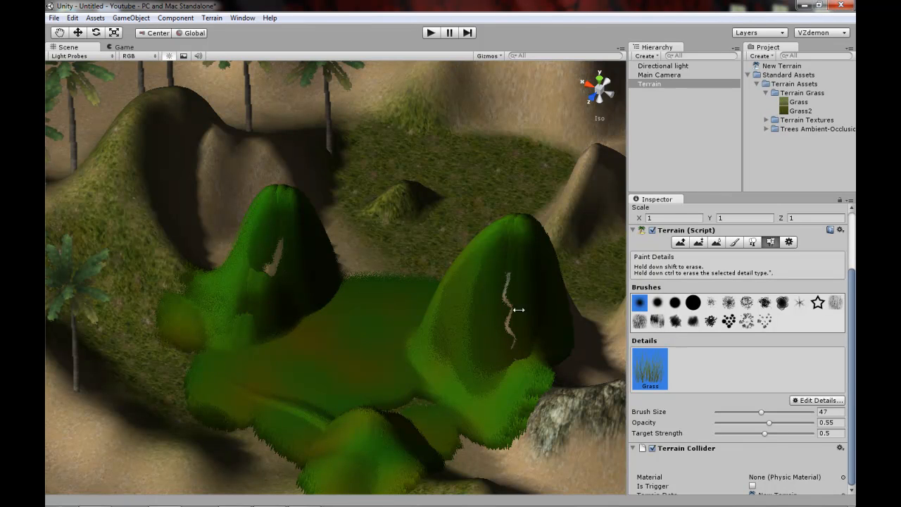
{"action": "left_click", "coordinate": [659, 302]}
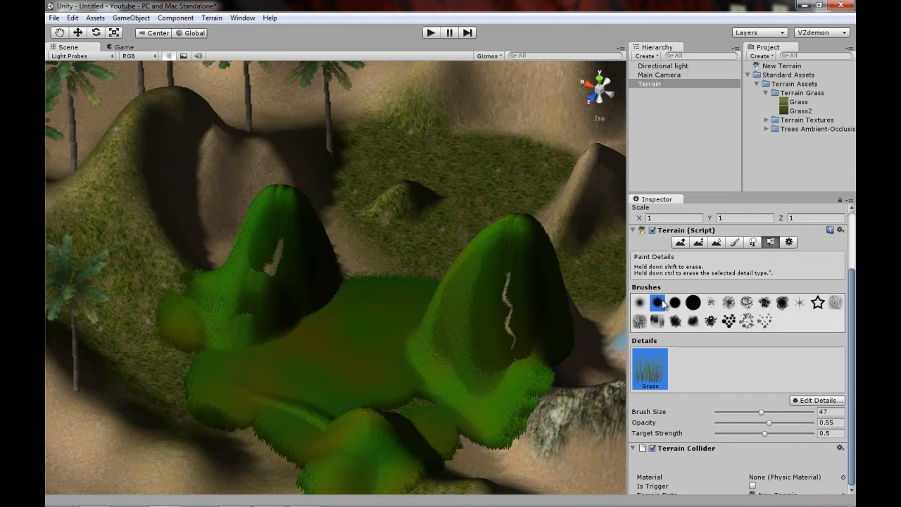
Erase most of the painted Grass from the valley floor, the two peaks and the neighbouring slopes.
{"action": "mouse_move", "coordinate": [319, 393]}
{"action": "left_mouse_down", "text": "shift"}
{"action": "mouse_move", "coordinate": [285, 389]}
{"action": "mouse_move", "coordinate": [503, 300]}
{"action": "mouse_move", "coordinate": [457, 250]}
{"action": "left_mouse_up", "text": "shift"}
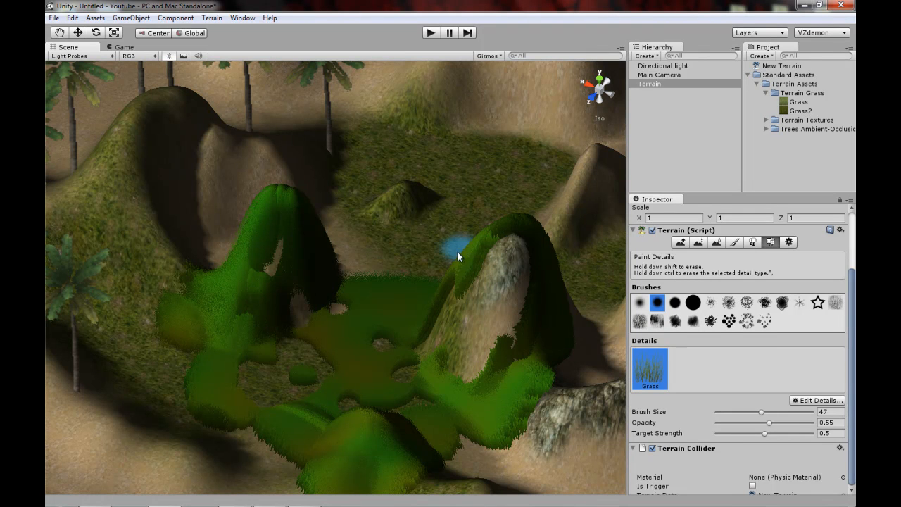
{"action": "mouse_move", "coordinate": [333, 339]}
{"action": "left_mouse_down", "text": "shift"}
{"action": "mouse_move", "coordinate": [490, 426]}
{"action": "mouse_move", "coordinate": [340, 434]}
{"action": "mouse_move", "coordinate": [413, 483]}
{"action": "mouse_move", "coordinate": [301, 387]}
{"action": "mouse_move", "coordinate": [229, 361]}
{"action": "mouse_move", "coordinate": [280, 223]}
{"action": "mouse_move", "coordinate": [194, 302]}
{"action": "mouse_move", "coordinate": [309, 246]}
{"action": "mouse_move", "coordinate": [485, 271]}
{"action": "mouse_move", "coordinate": [527, 382]}
{"action": "mouse_move", "coordinate": [533, 328]}
{"action": "left_mouse_up", "text": "shift"}
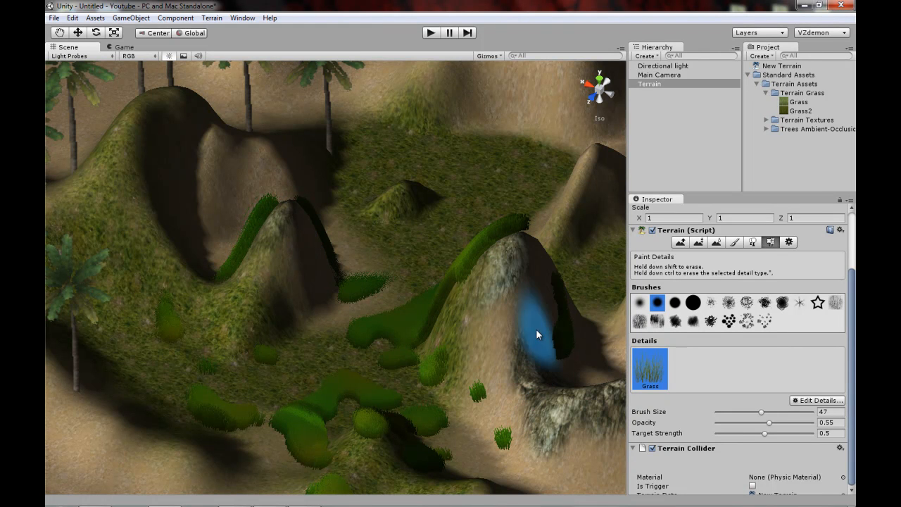
{"action": "mouse_move", "coordinate": [462, 167]}
{"action": "left_mouse_down", "text": "shift"}
{"action": "mouse_move", "coordinate": [448, 252]}
{"action": "mouse_move", "coordinate": [426, 234]}
{"action": "mouse_move", "coordinate": [414, 245]}
{"action": "mouse_move", "coordinate": [479, 246]}
{"action": "left_mouse_up", "text": "shift"}
{"action": "middle_click_drag", "start_coordinate": [523, 258], "coordinate": [225, 142]}
{"action": "middle_click_drag", "start_coordinate": [458, 259], "coordinate": [352, 196]}
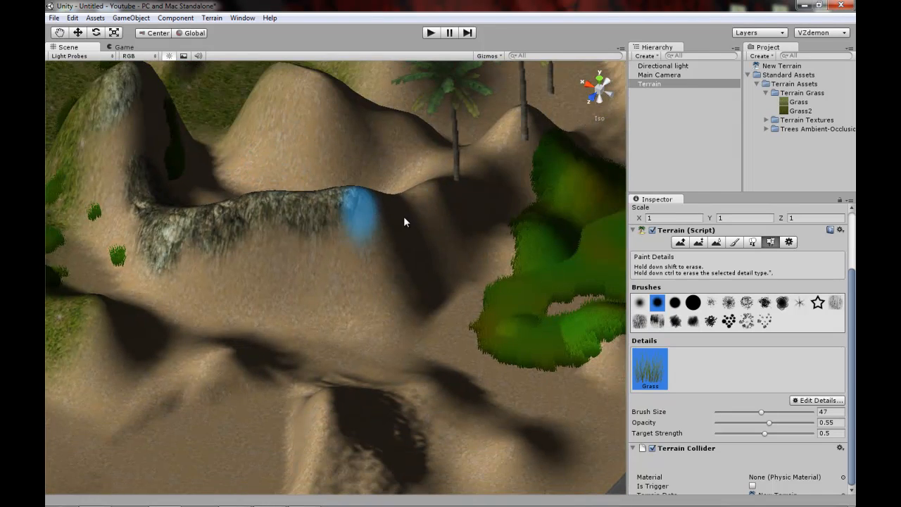
{"action": "scroll", "coordinate": [536, 267], "scroll_direction": "down", "scroll_amount": 6}
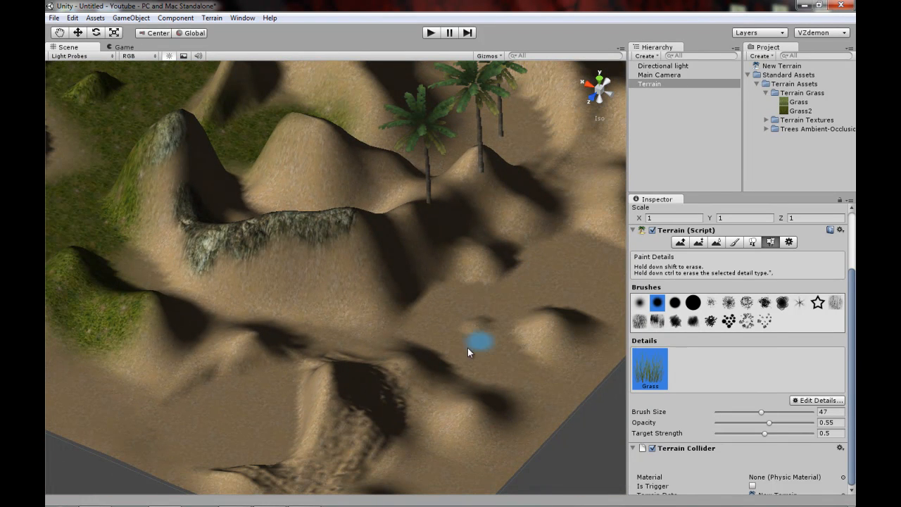
{"action": "mouse_move", "coordinate": [212, 188]}
{"action": "middle_mouse_down"}
{"action": "mouse_move", "coordinate": [237, 212]}
{"action": "mouse_move", "coordinate": [465, 312]}
{"action": "middle_mouse_up"}
{"action": "scroll", "coordinate": [424, 297], "scroll_direction": "up", "scroll_amount": 7}
{"action": "mouse_move", "coordinate": [386, 259]}
{"action": "left_mouse_down", "text": "shift"}
{"action": "mouse_move", "coordinate": [289, 173]}
{"action": "mouse_move", "coordinate": [490, 164]}
{"action": "mouse_move", "coordinate": [605, 194]}
{"action": "left_mouse_up", "text": "shift"}
Reduce the terrain's detail density to 0.19 in the terrain settings.
{"action": "key", "text": "F4"}
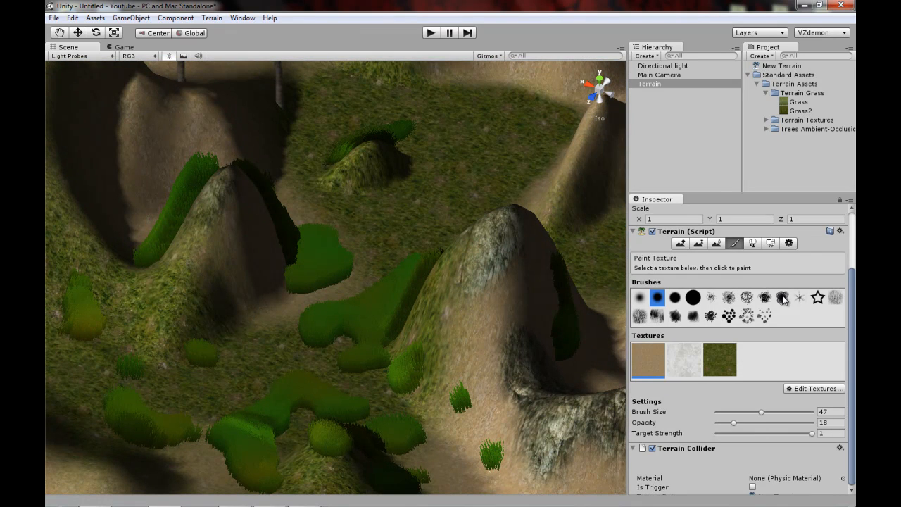
{"action": "left_click", "coordinate": [790, 244]}
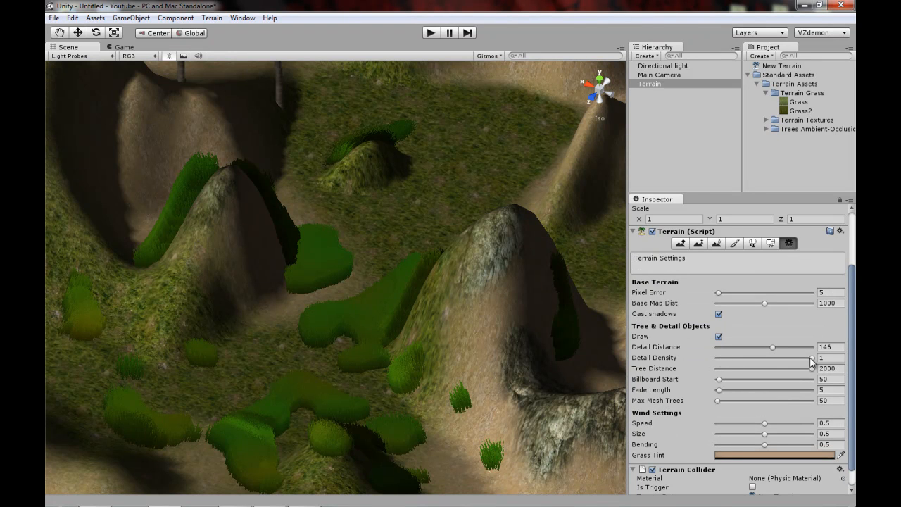
{"action": "left_click_drag", "start_coordinate": [759, 359], "coordinate": [734, 357]}
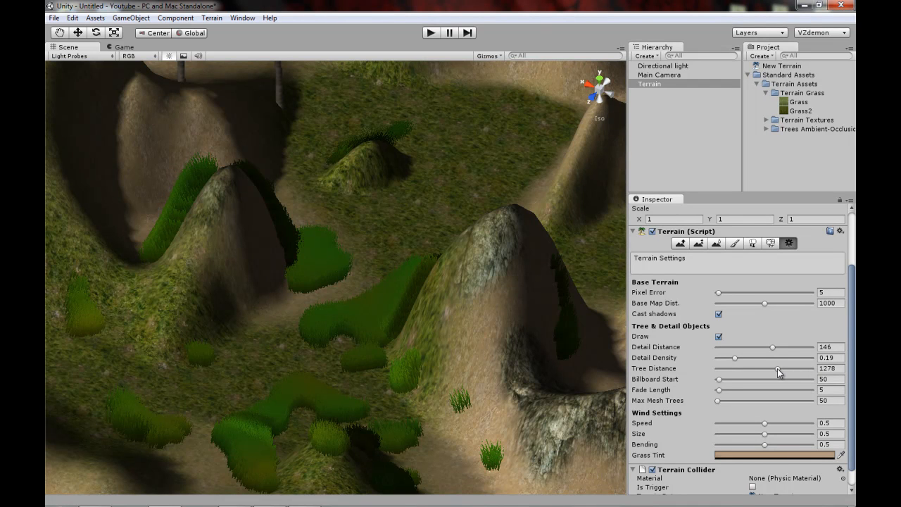
Try shorter tree distances for the terrain, compare how the palms are drawn, and settle on 1302.
{"action": "left_click_drag", "start_coordinate": [743, 365], "coordinate": [743, 364]}
{"action": "middle_click_drag", "start_coordinate": [473, 313], "coordinate": [558, 415]}
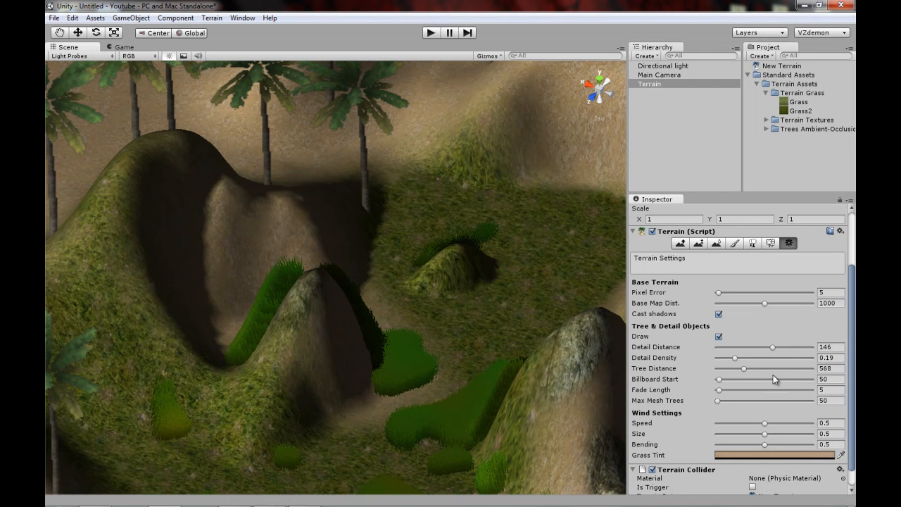
{"action": "left_click_drag", "start_coordinate": [741, 369], "coordinate": [727, 373]}
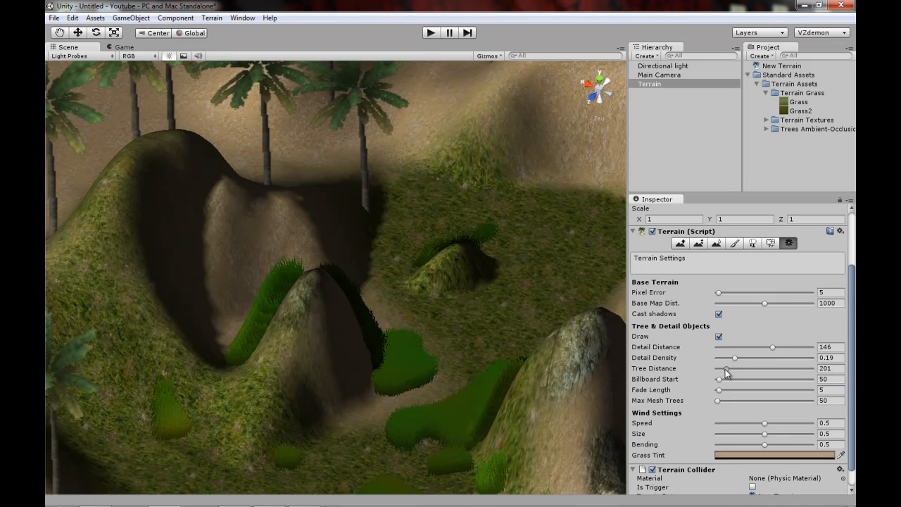
{"action": "middle_click_drag", "start_coordinate": [499, 335], "coordinate": [467, 245]}
{"action": "right_click_drag", "start_coordinate": [471, 246], "coordinate": [621, 339]}
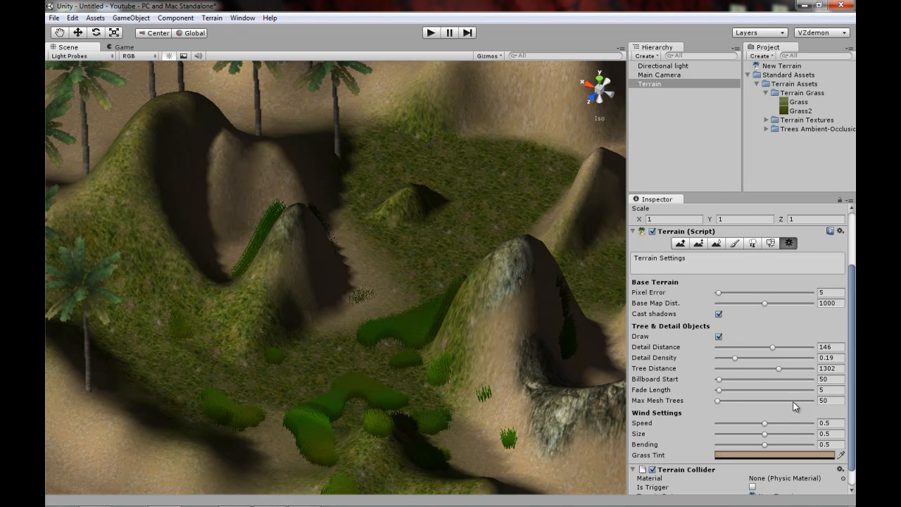
{"action": "middle_click_drag", "start_coordinate": [563, 312], "coordinate": [510, 307]}
{"action": "scroll", "coordinate": [697, 348], "scroll_direction": "down", "scroll_amount": 1}
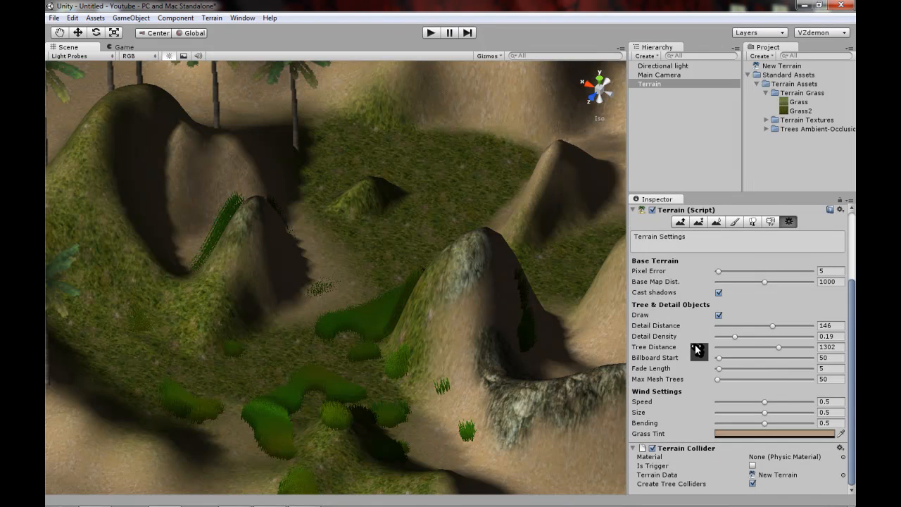
{"action": "middle_click_drag", "start_coordinate": [397, 279], "coordinate": [481, 276]}
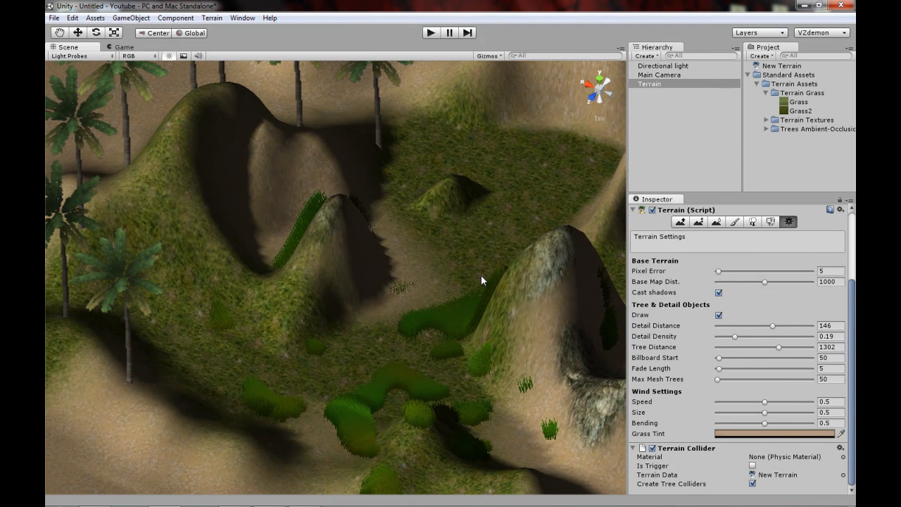
Lower the Main Camera to a Y position of about 3.22 at the terrain's edge and briefly preview its view in play mode.
{"action": "left_click", "coordinate": [659, 74]}
{"action": "key", "text": "f"}
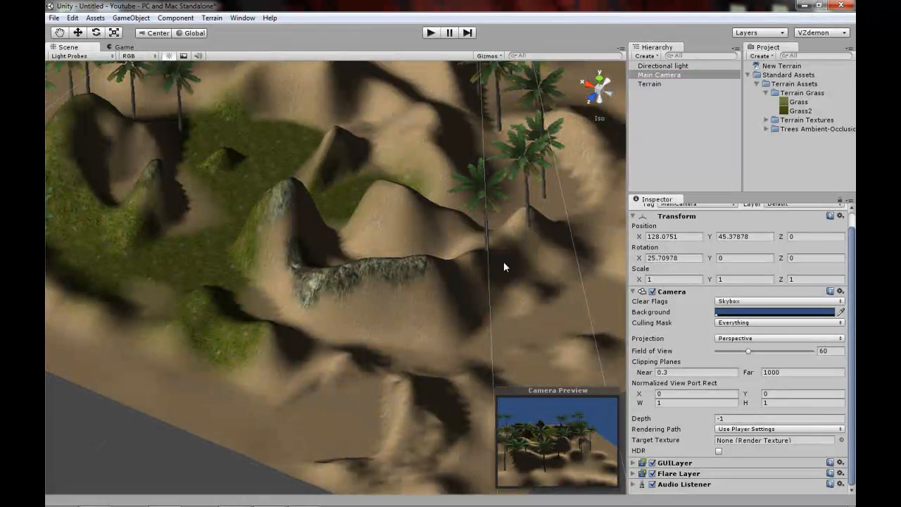
{"action": "middle_click_drag", "start_coordinate": [504, 264], "coordinate": [439, 380]}
{"action": "scroll", "coordinate": [395, 408], "scroll_direction": "down", "scroll_amount": 10}
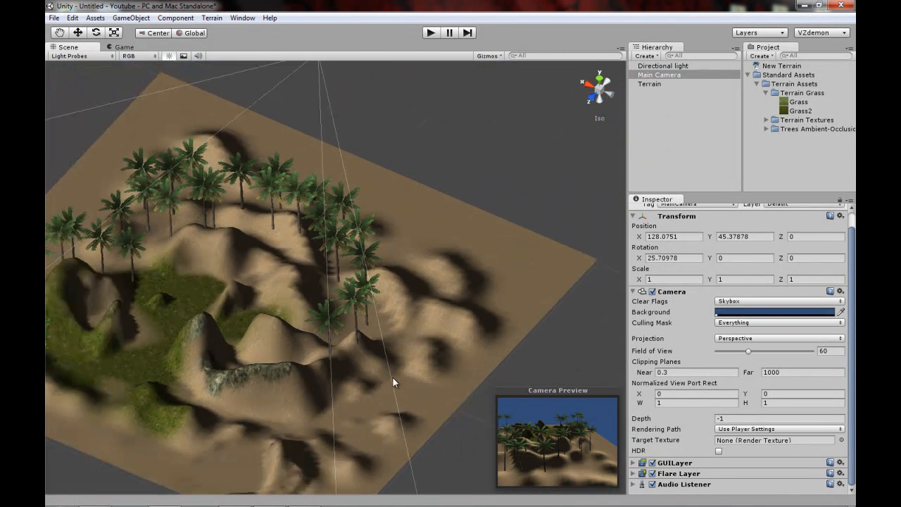
{"action": "key", "text": "w"}
{"action": "left_click_drag", "start_coordinate": [327, 121], "coordinate": [349, 102]}
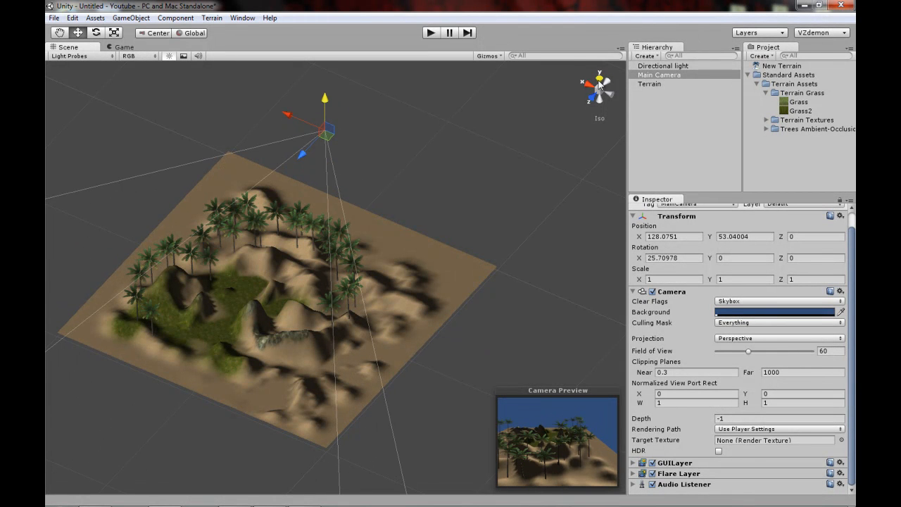
{"action": "left_click", "coordinate": [595, 98]}
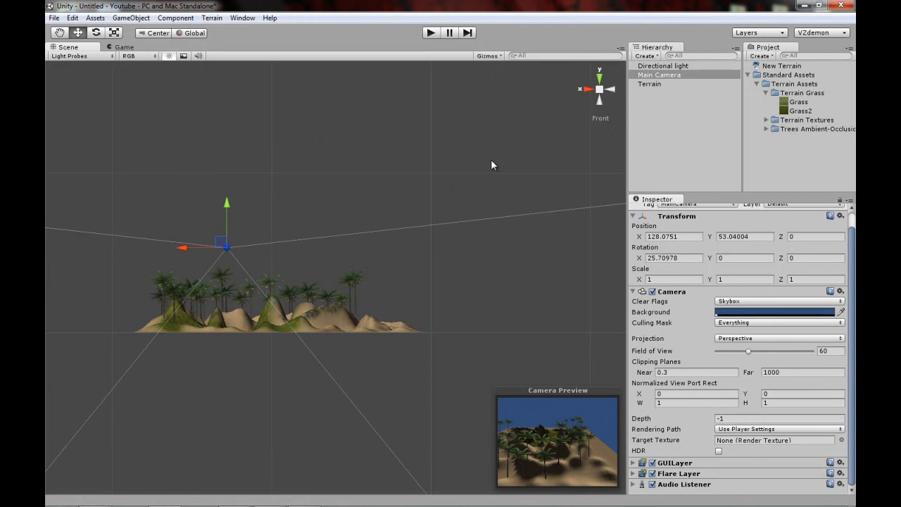
{"action": "left_click", "coordinate": [583, 92]}
{"action": "left_click_drag", "start_coordinate": [189, 211], "coordinate": [186, 286]}
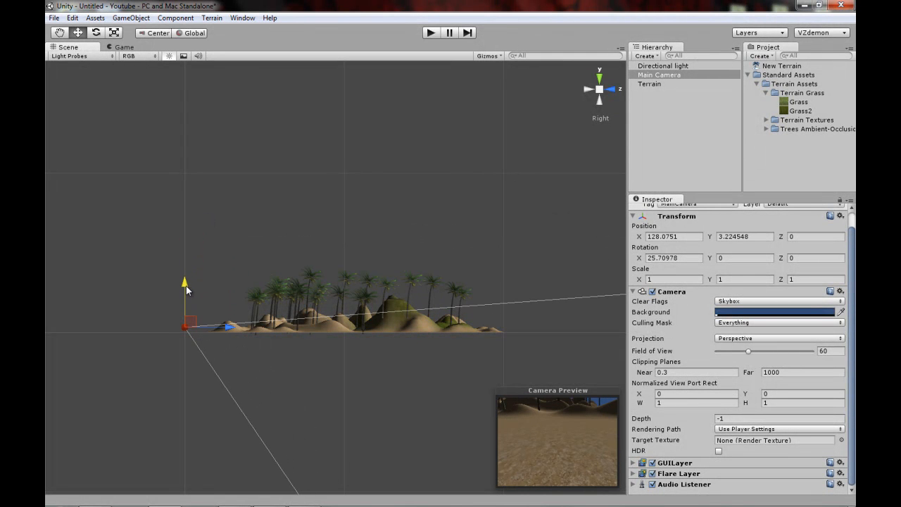
{"action": "left_click", "coordinate": [433, 33]}
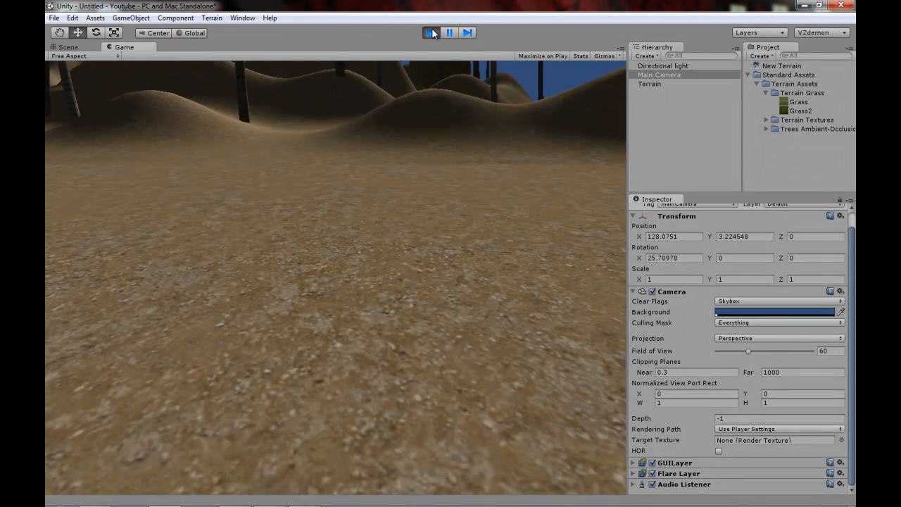
{"action": "left_click", "coordinate": [432, 31]}
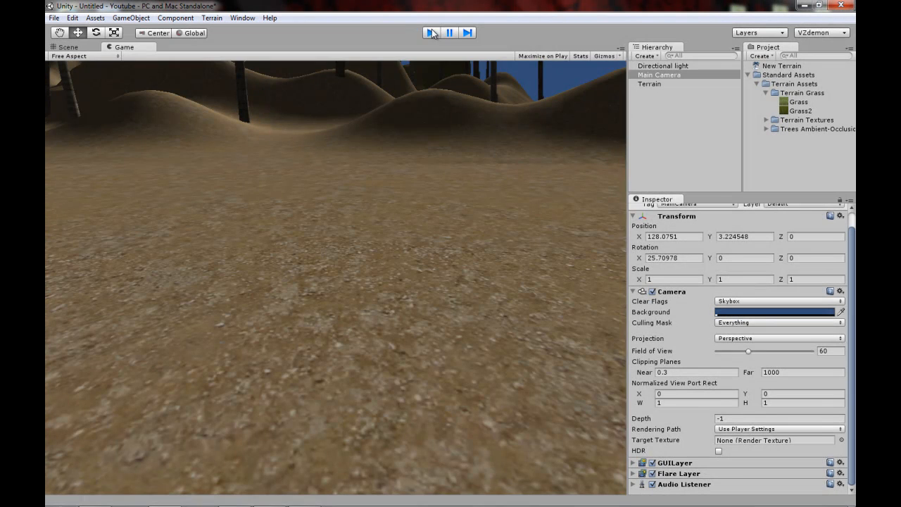
Paint a patch of Grass details on the flat ground directly in front of the Main Camera.
{"action": "double_click", "coordinate": [659, 75]}
{"action": "right_click_drag", "start_coordinate": [478, 200], "coordinate": [308, 204]}
{"action": "left_click", "coordinate": [651, 85]}
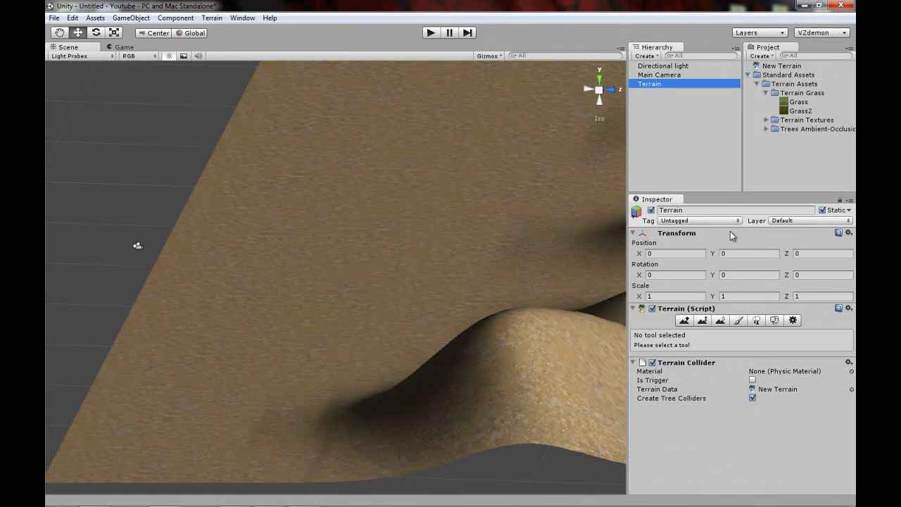
{"action": "left_click", "coordinate": [774, 320]}
{"action": "mouse_move", "coordinate": [291, 310]}
{"action": "left_mouse_down"}
{"action": "mouse_move", "coordinate": [237, 286]}
{"action": "mouse_move", "coordinate": [274, 335]}
{"action": "left_mouse_up"}
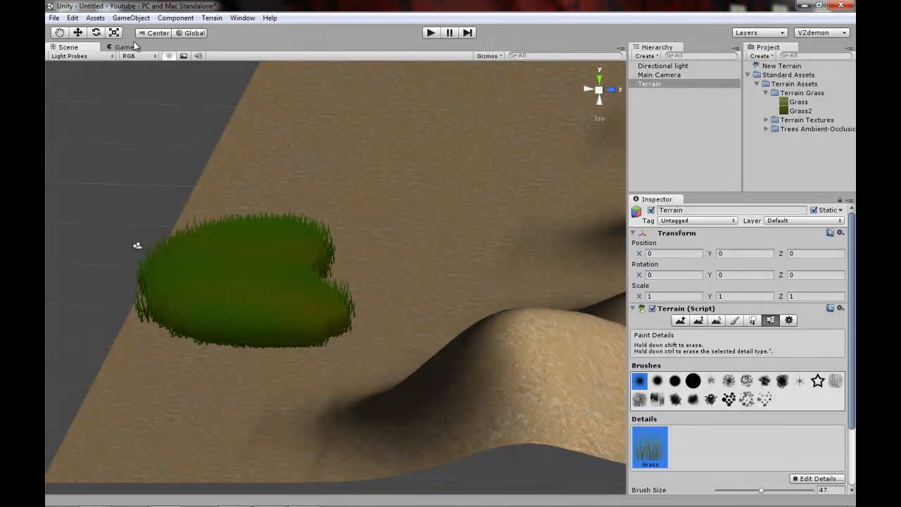
Lower the detail brush opacity to 0.207 and reshape the grass patch into a wider, fuller area.
{"action": "scroll", "coordinate": [780, 445], "scroll_direction": "down", "scroll_amount": 1}
{"action": "left_click_drag", "start_coordinate": [776, 469], "coordinate": [747, 467]}
{"action": "mouse_move", "coordinate": [238, 237]}
{"action": "left_mouse_down", "text": "shift"}
{"action": "mouse_move", "coordinate": [240, 297]}
{"action": "mouse_move", "coordinate": [258, 336]}
{"action": "mouse_move", "coordinate": [228, 257]}
{"action": "mouse_move", "coordinate": [186, 263]}
{"action": "mouse_move", "coordinate": [304, 311]}
{"action": "mouse_move", "coordinate": [205, 306]}
{"action": "mouse_move", "coordinate": [282, 260]}
{"action": "left_mouse_up", "text": "shift"}
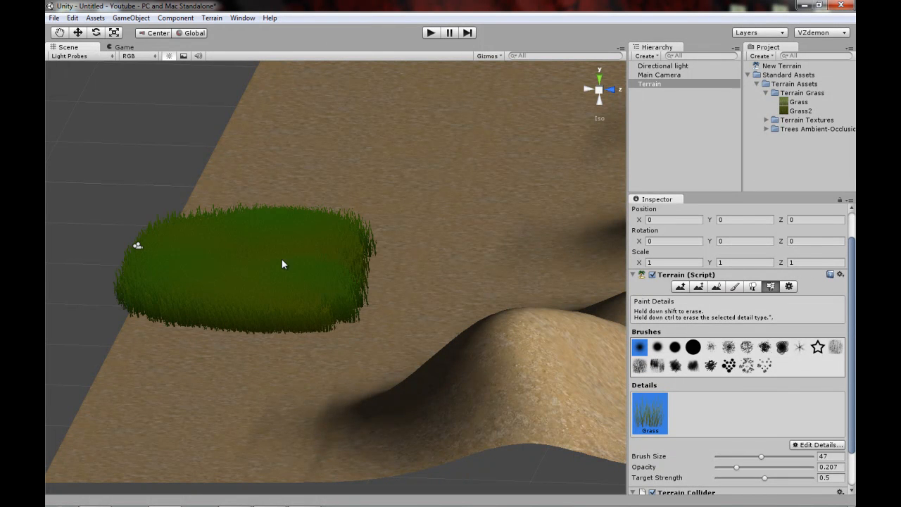
Run the game and tune the terrain's wind to speed 0.373 and size 0.222 while watching the grass, and stop play mode.
{"action": "left_click", "coordinate": [431, 33]}
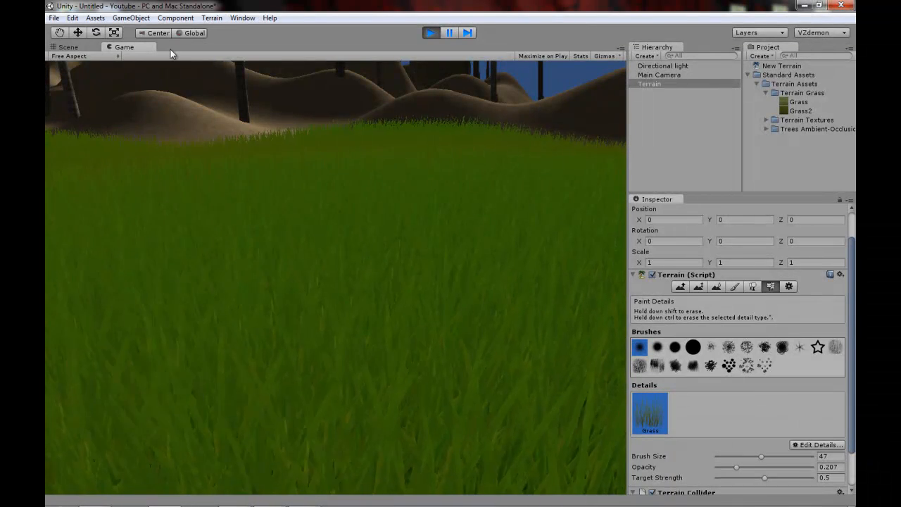
{"action": "left_click", "coordinate": [788, 286]}
{"action": "scroll", "coordinate": [802, 356], "scroll_direction": "down", "scroll_amount": 2}
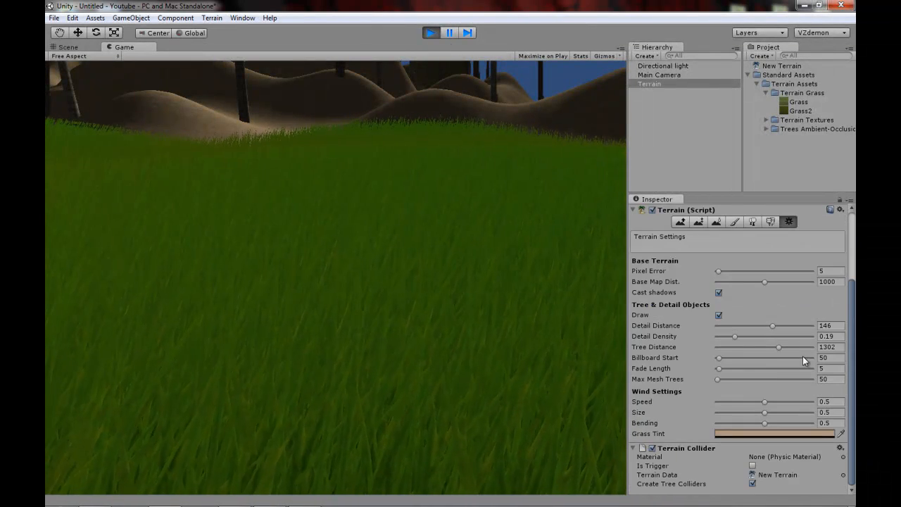
{"action": "left_click_drag", "start_coordinate": [765, 402], "coordinate": [813, 403]}
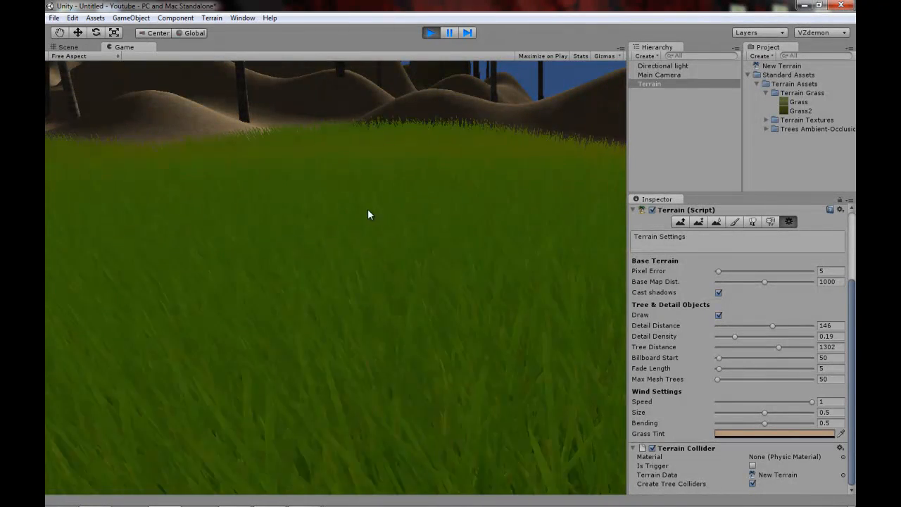
{"action": "left_click_drag", "start_coordinate": [765, 412], "coordinate": [740, 409]}
{"action": "left_click_drag", "start_coordinate": [812, 401], "coordinate": [752, 402]}
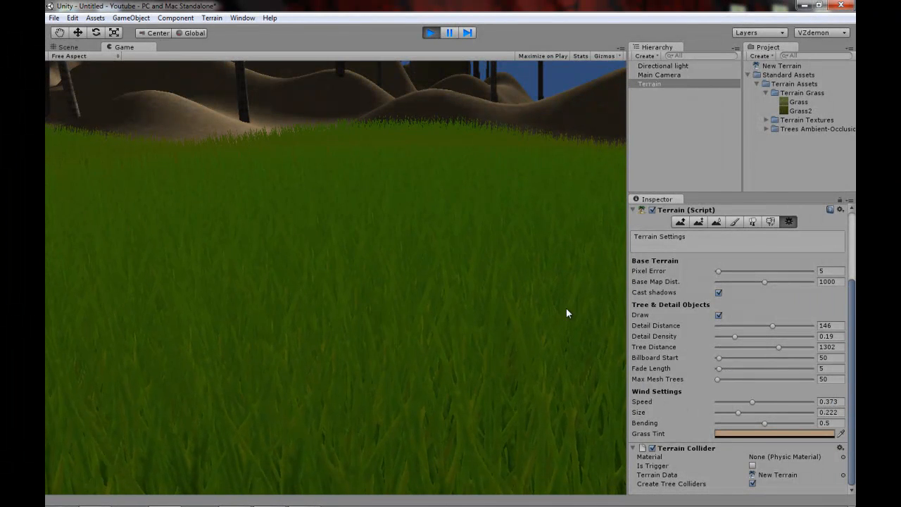
{"action": "left_click", "coordinate": [429, 33]}
{"action": "middle_click_drag", "start_coordinate": [408, 132], "coordinate": [369, 158]}
{"action": "scroll", "coordinate": [369, 158], "scroll_direction": "down", "scroll_amount": 4}
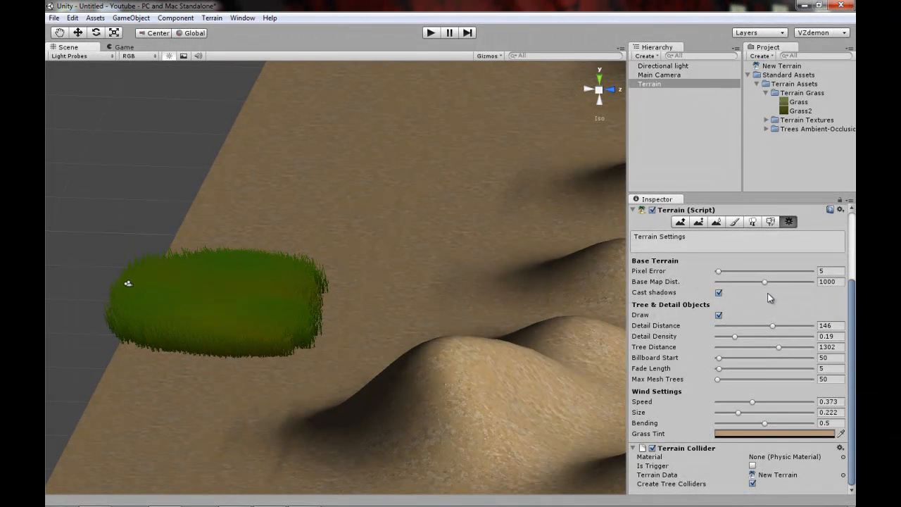
{"action": "scroll", "coordinate": [768, 298], "scroll_direction": "up", "scroll_amount": 3}
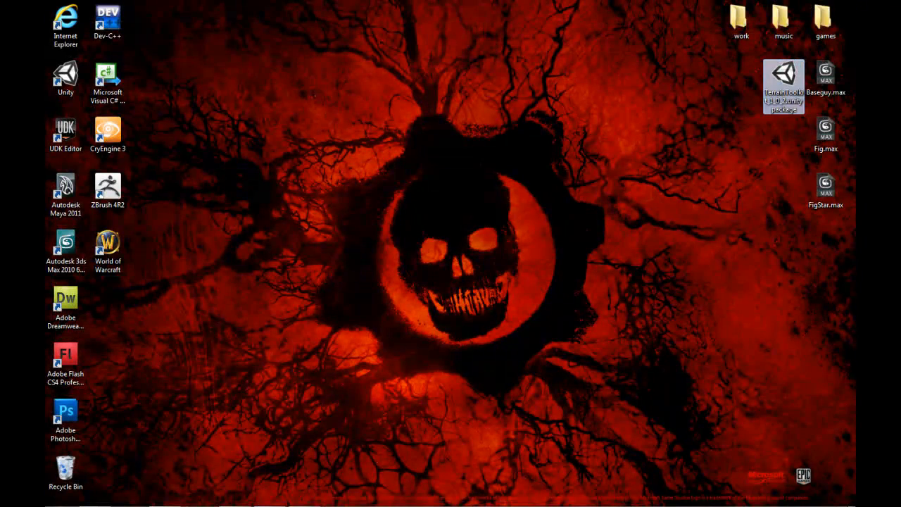
{"action": "left_click", "coordinate": [165, 497]}
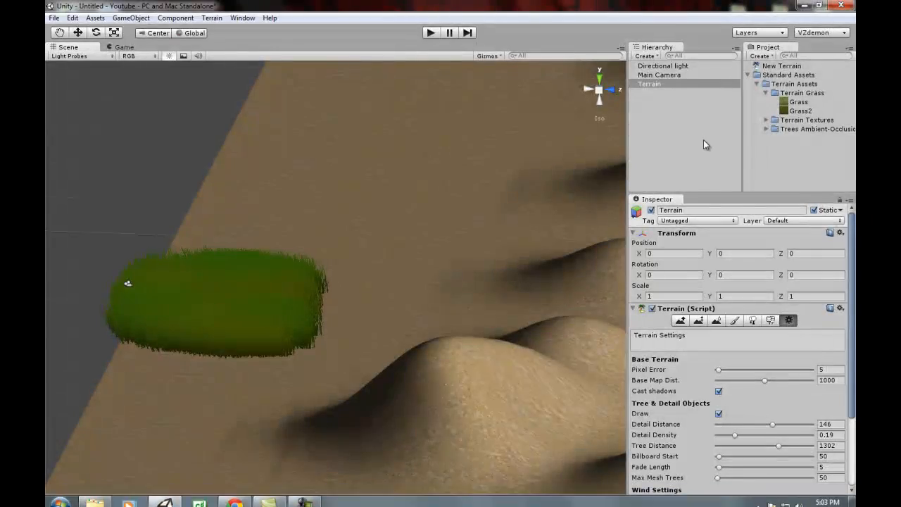
{"action": "middle_click_drag", "start_coordinate": [318, 188], "coordinate": [371, 189]}
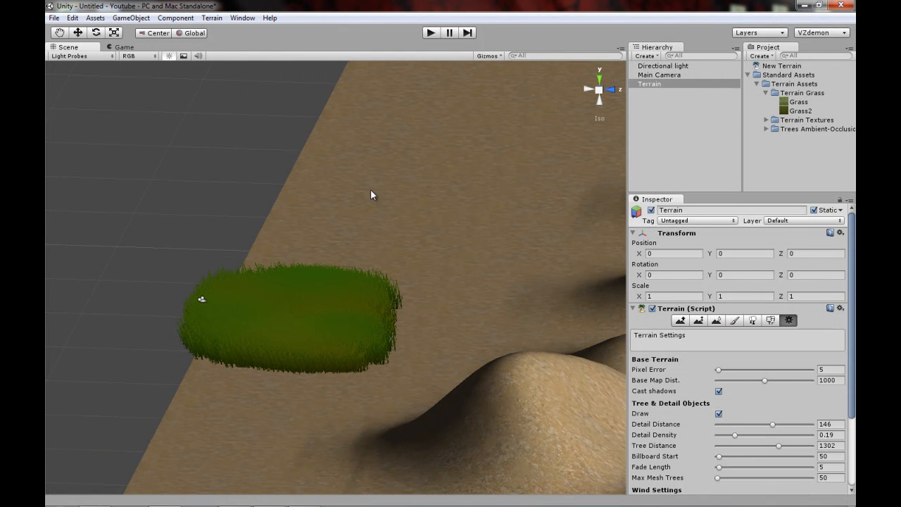